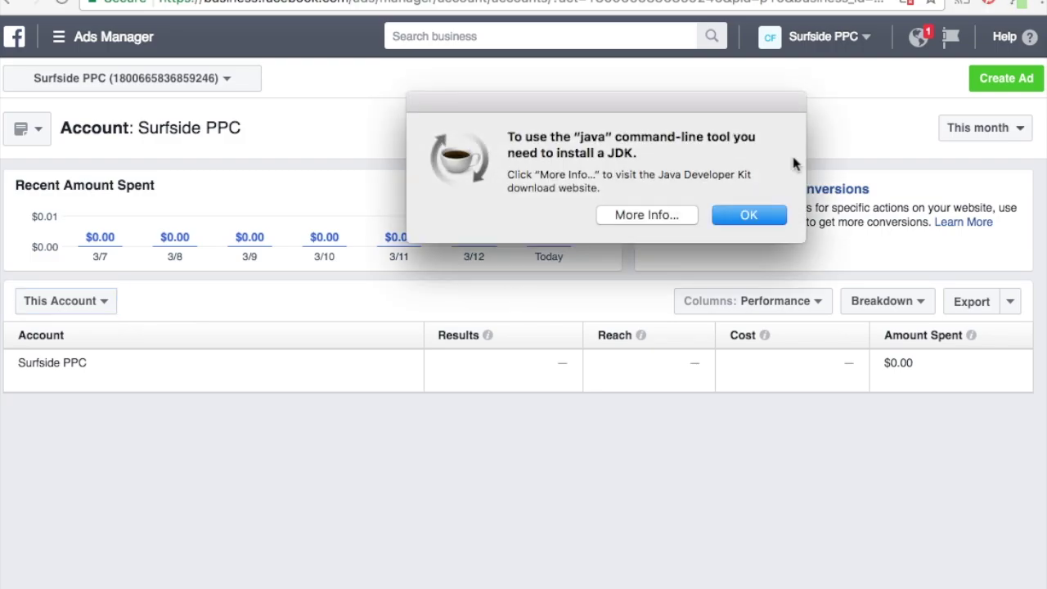
# Dismiss the Java JDK install warning to reveal the Surfside PPC account overview.
pyautogui.click(746, 212)
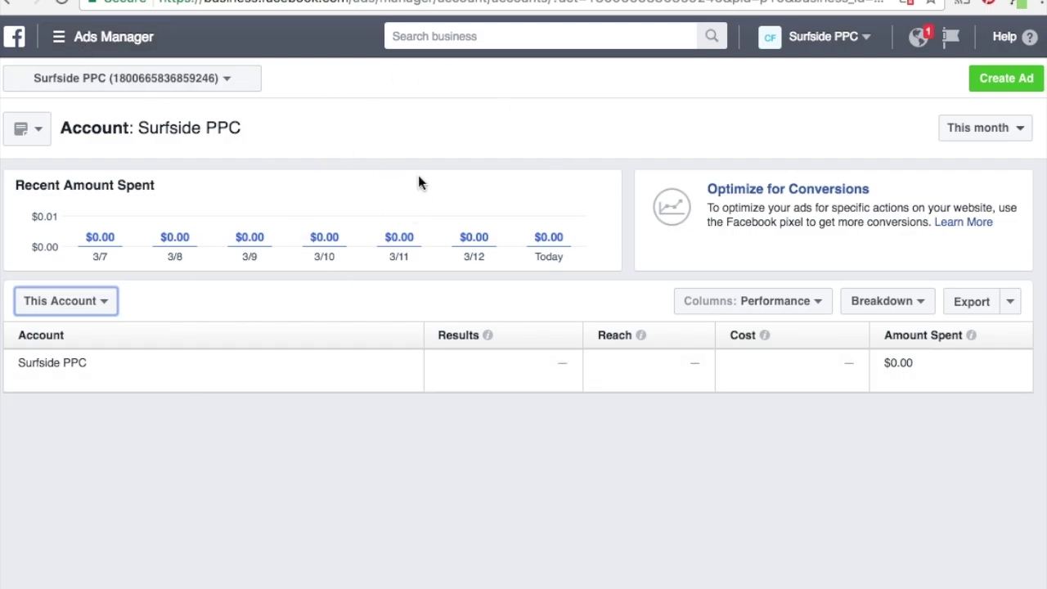
# Go to the Pixels page and highlight the Surfside PPC's Pixel name.
pyautogui.click(58, 41)
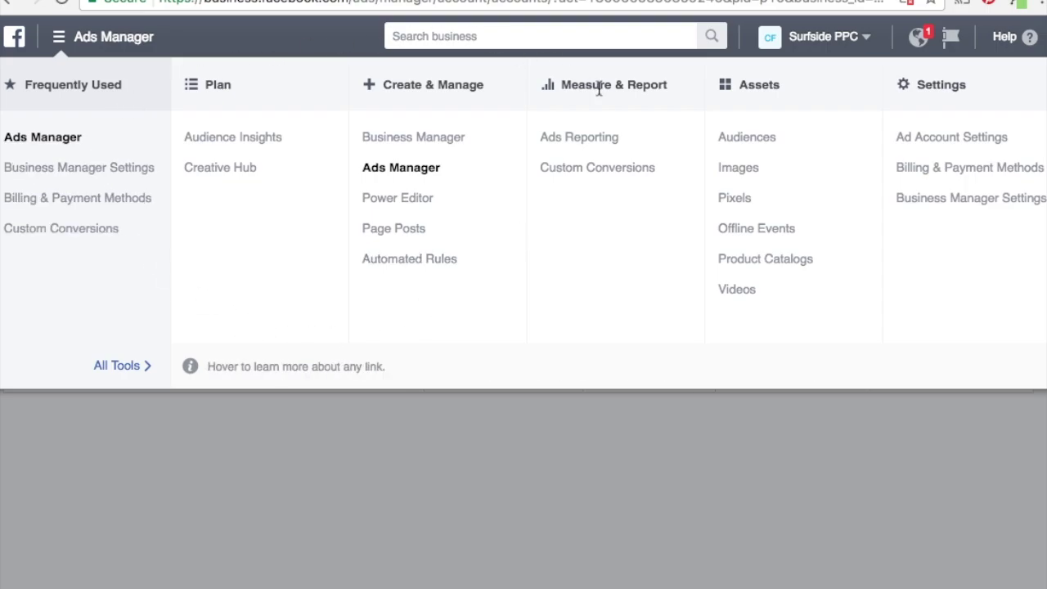
pyautogui.click(743, 202)
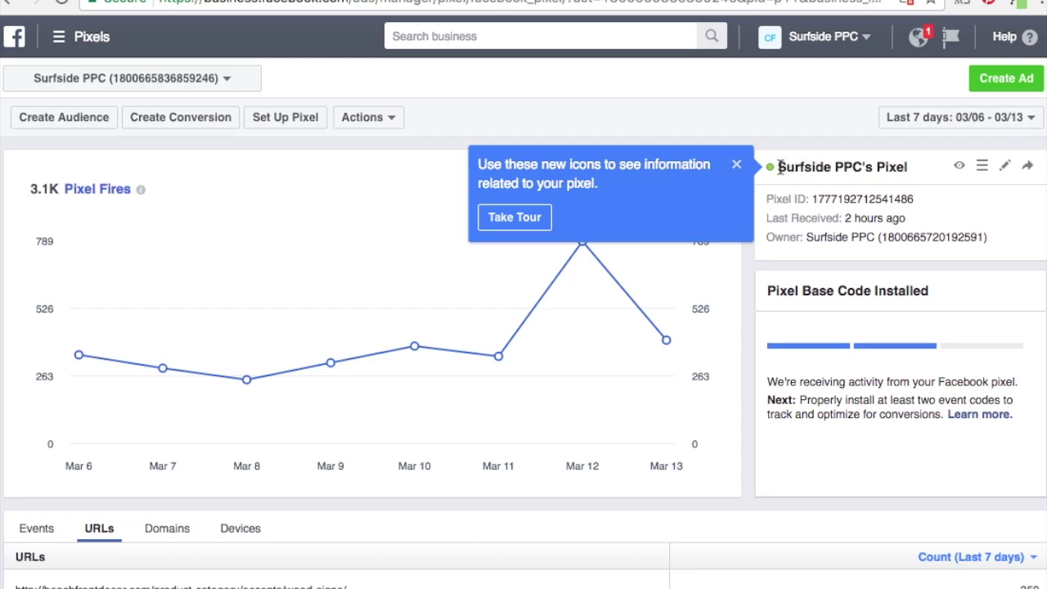
pyautogui.moveTo(779, 167); pyautogui.dragTo(908, 167)
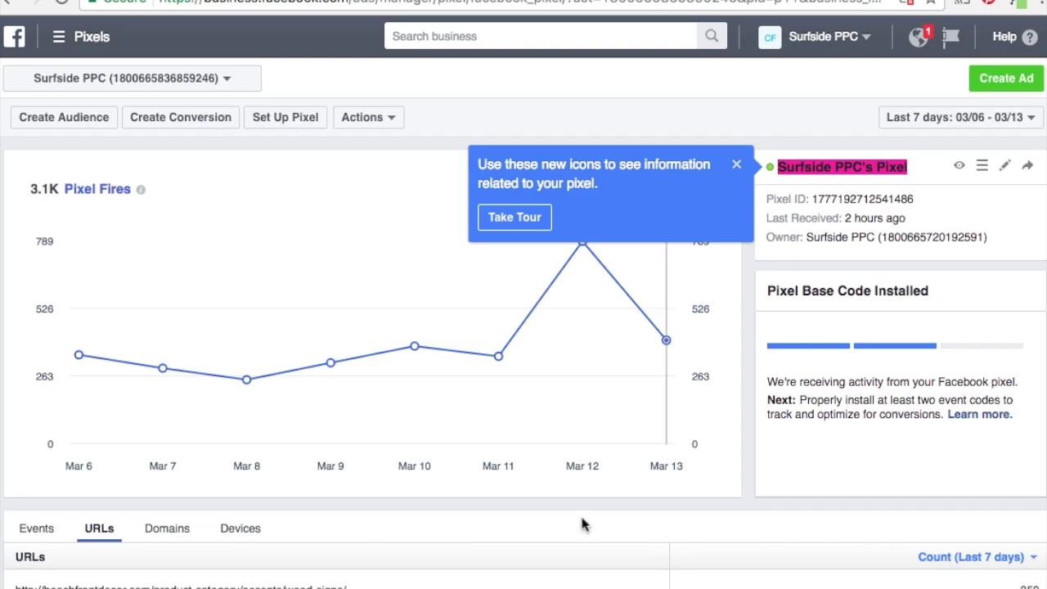
# Review the pixel's URLs table, dismiss the pixel-icons tour tip, and reopen the tools navigation.
pyautogui.scroll(-3, 582, 521)
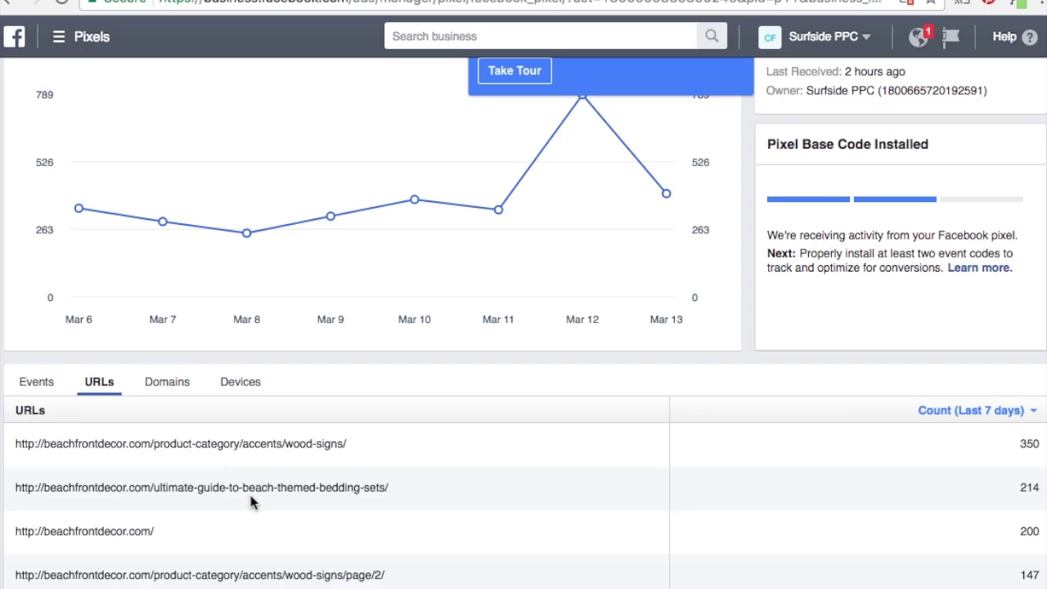
pyautogui.scroll(2, 403, 505)
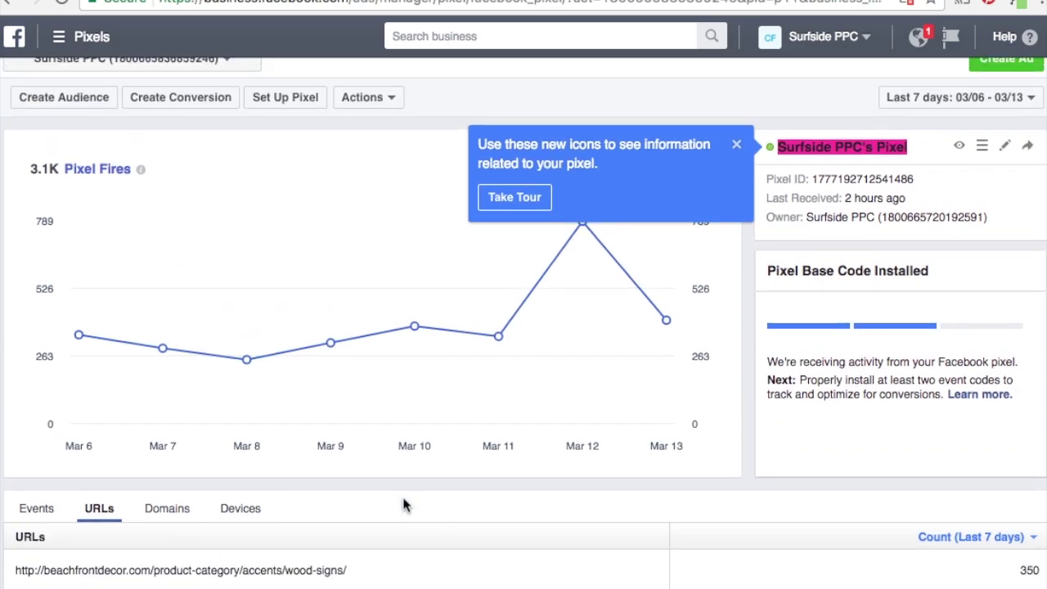
pyautogui.scroll(1, 402, 505)
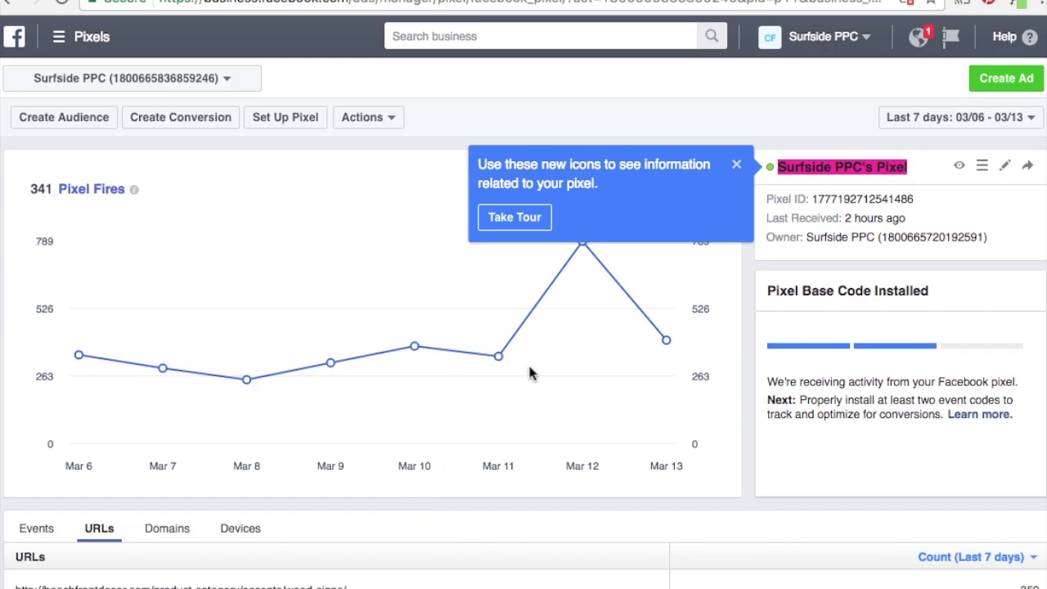
pyautogui.click(737, 164)
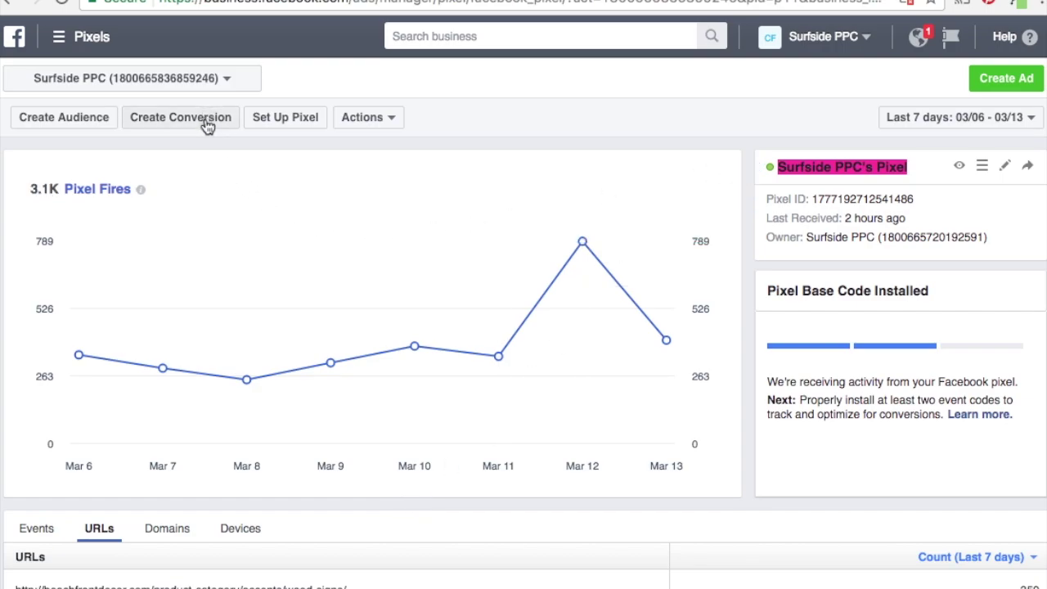
pyautogui.click(58, 37)
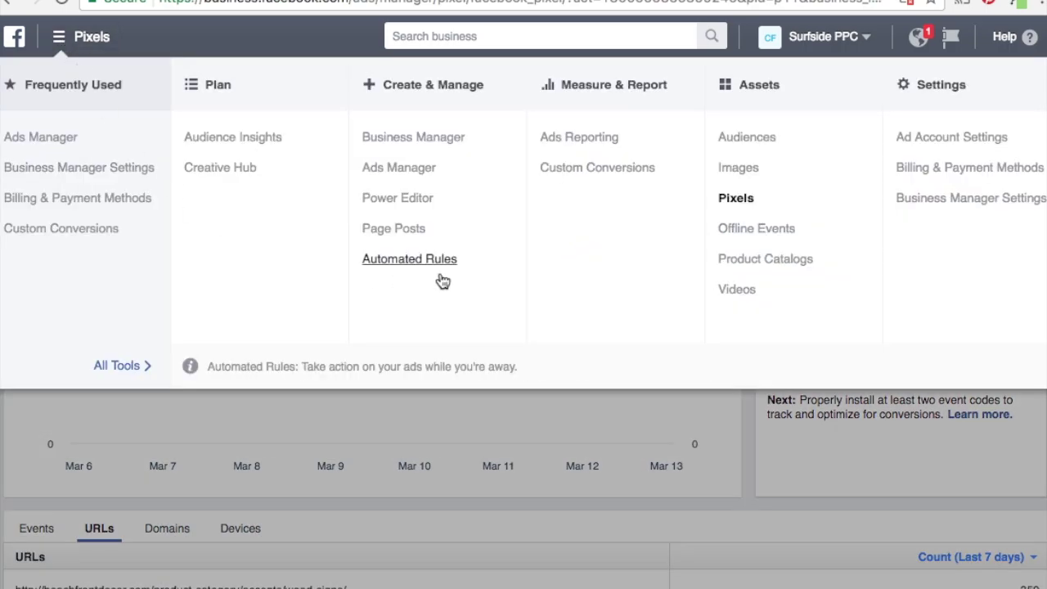
# Open Custom Conversions and highlight the /thank-you/ rule of BFD Newsletter Sign-Ups.
pyautogui.click(589, 169)
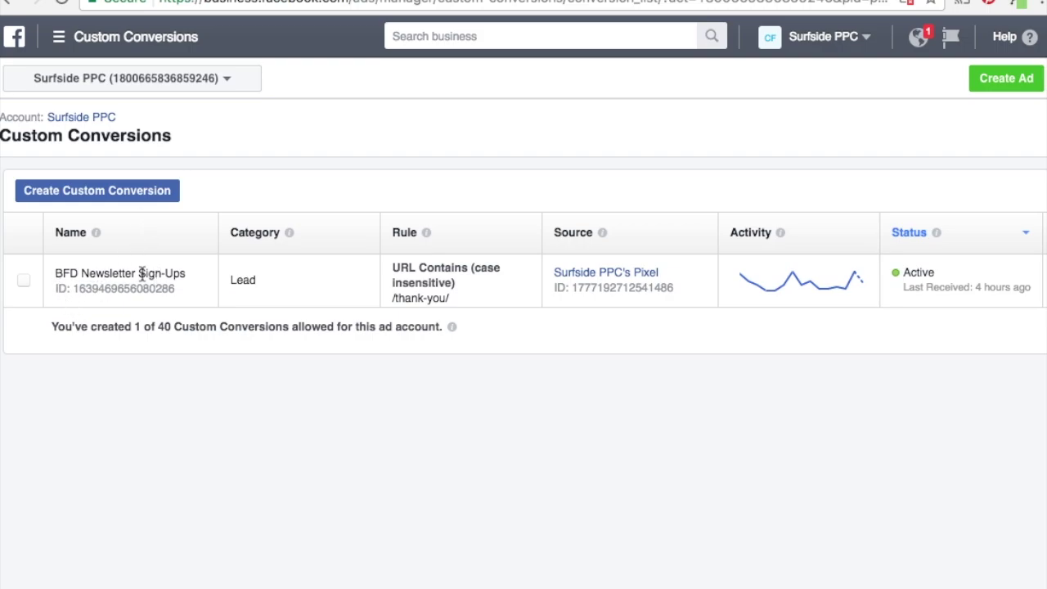
pyautogui.moveTo(453, 298); pyautogui.dragTo(390, 299)
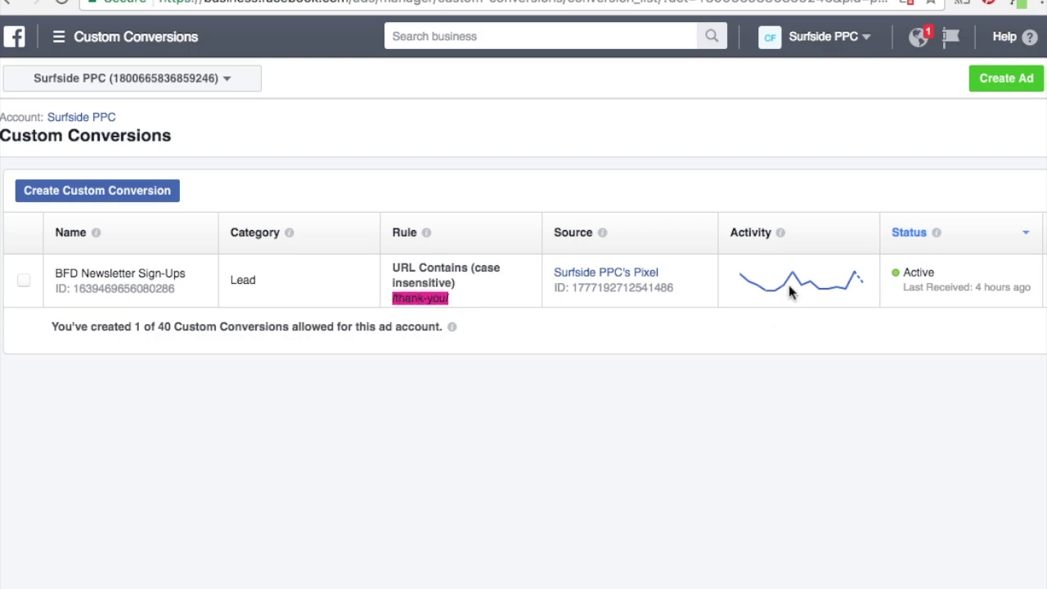
pyautogui.moveTo(834, 295)
# Draft a /thank-you/ Lead custom conversion, discard it, and switch to the giveaway page.
pyautogui.click(137, 195)
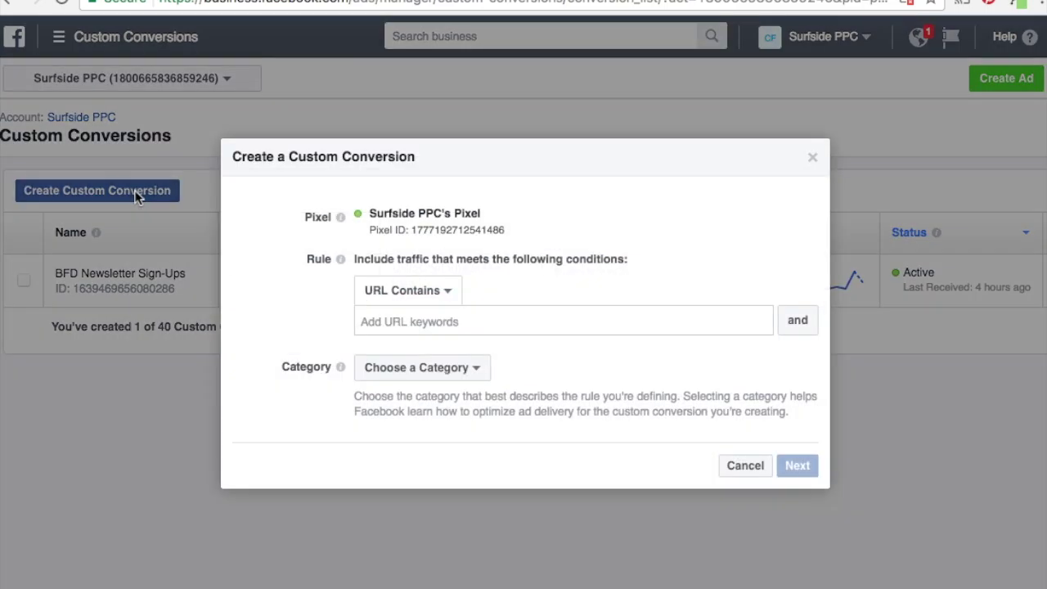
pyautogui.click(391, 317)
pyautogui.write('/thank-you/')
pyautogui.click(412, 373)
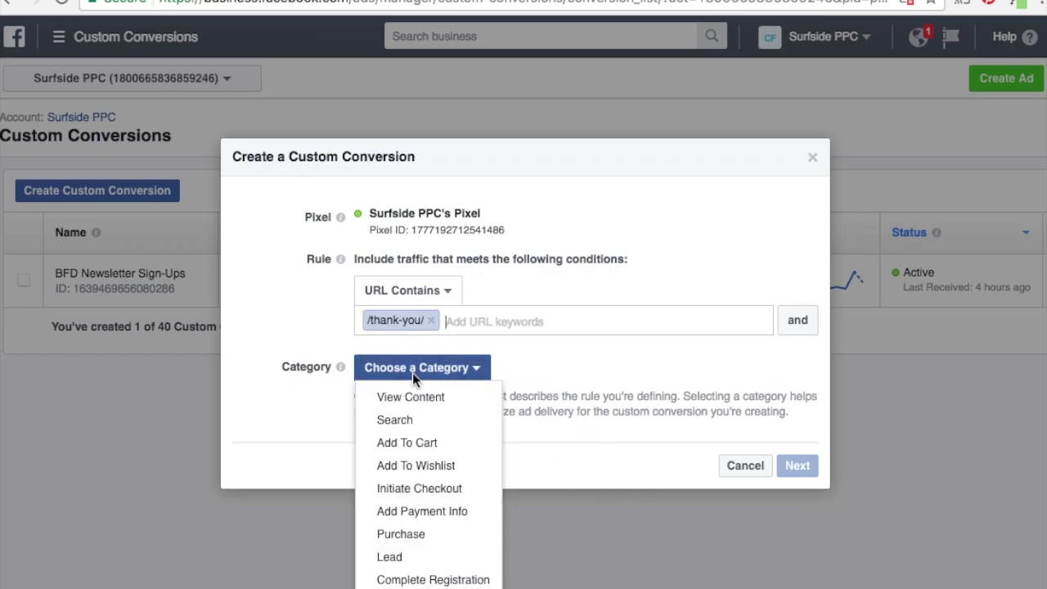
pyautogui.click(399, 560)
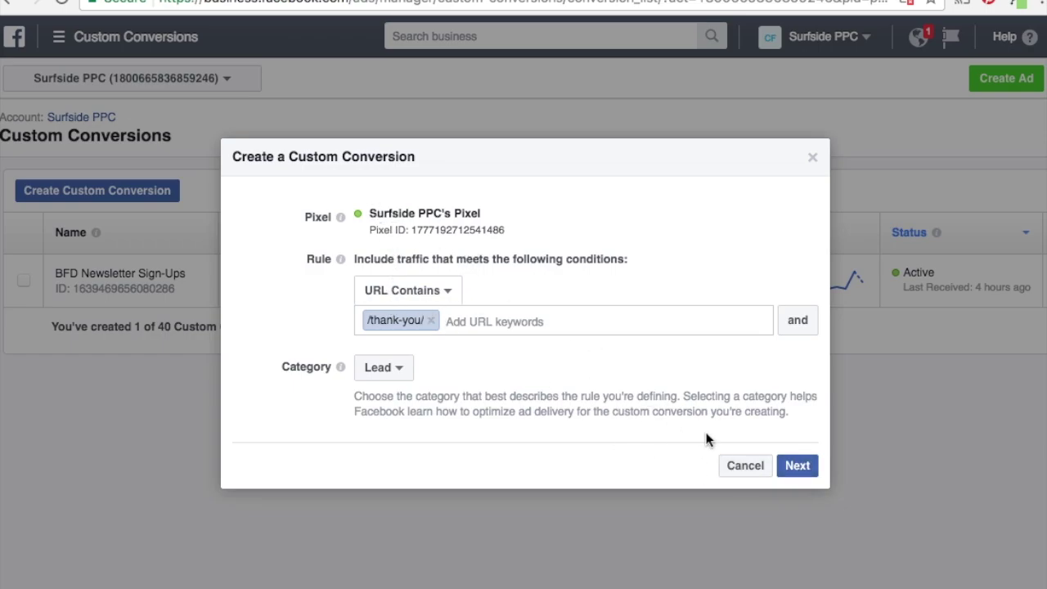
pyautogui.click(732, 467)
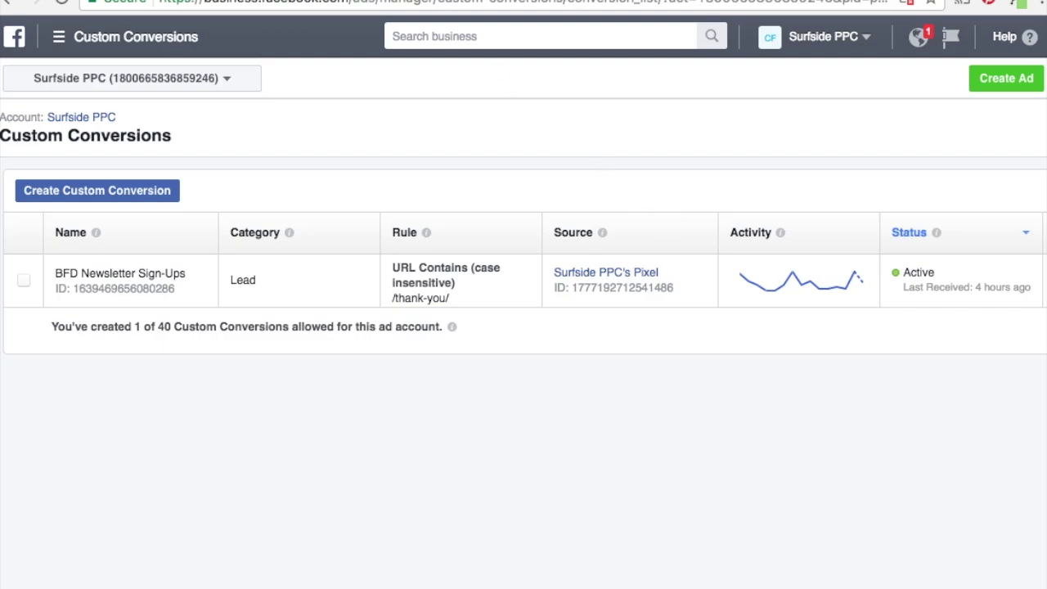
pyautogui.hotkey('ctrl', 'Tab')
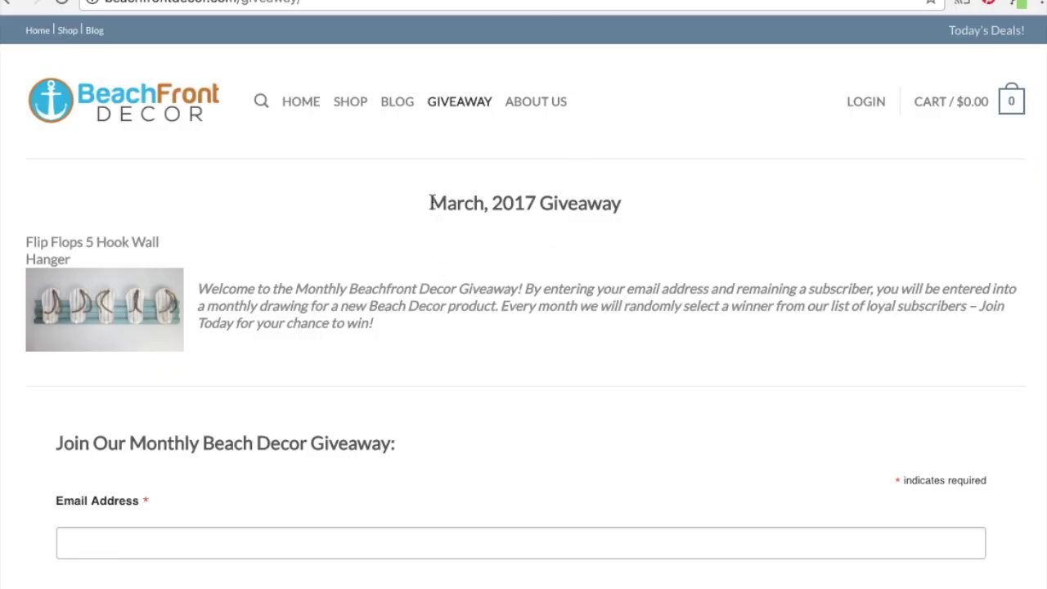
# Enter a test email in the giveaway form, then return to Facebook and open Surfside PPC's campaigns.
pyautogui.moveTo(432, 201); pyautogui.dragTo(662, 220)
pyautogui.click(661, 227)
pyautogui.click(370, 545)
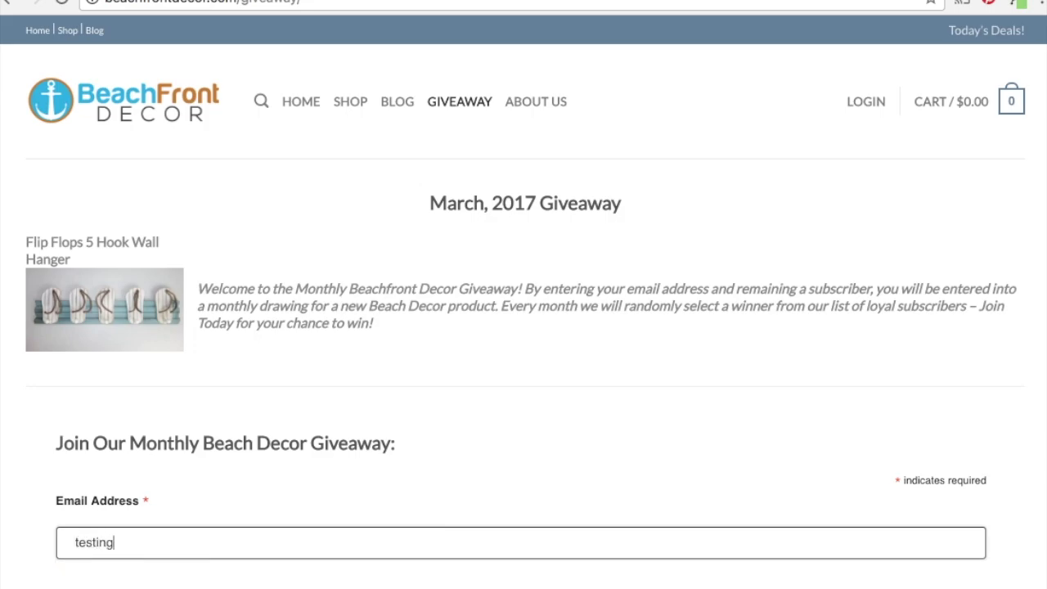
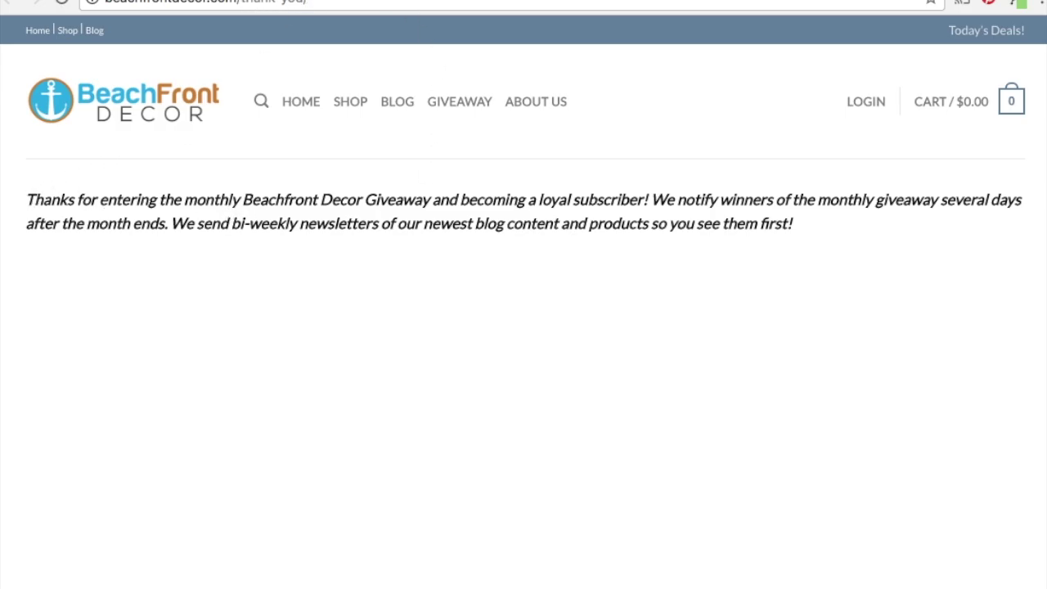
pyautogui.hotkey('ctrl', 'Tab')
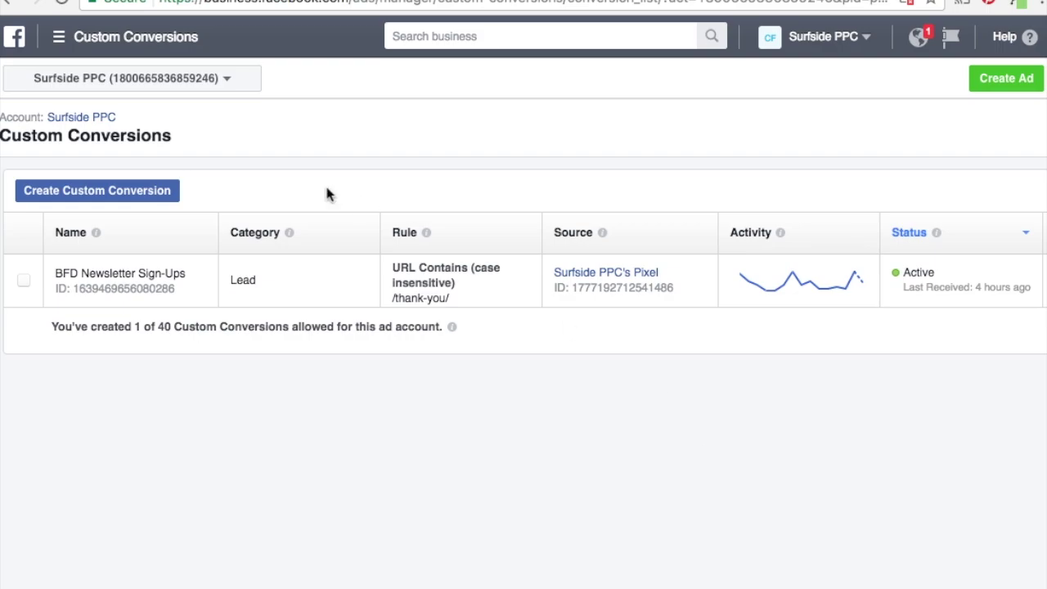
pyautogui.click(101, 119)
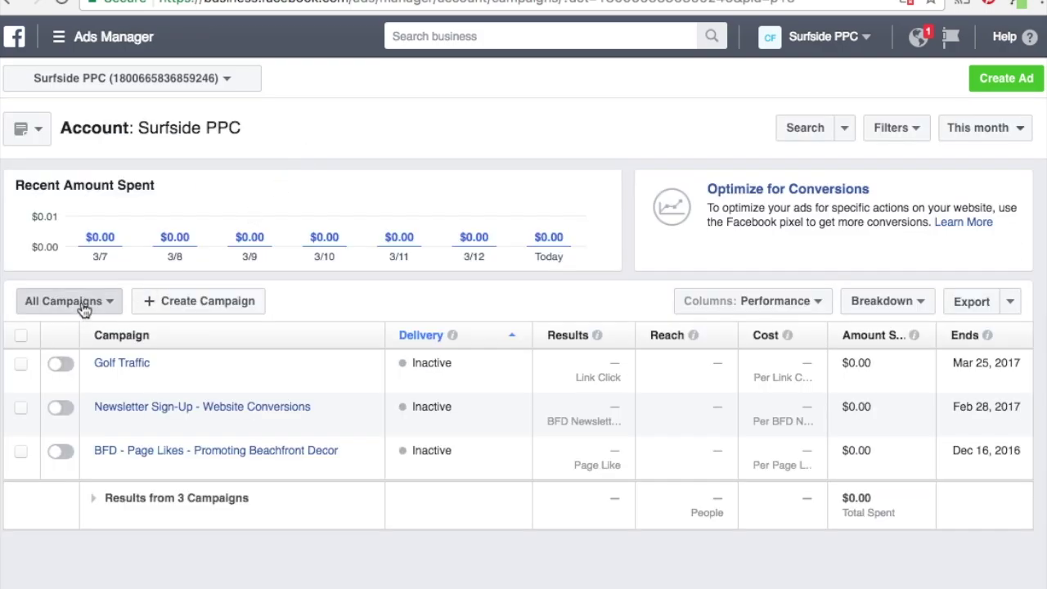
# Switch to the account-level view and start a campaign with the Conversions objective.
pyautogui.click(81, 309)
pyautogui.click(70, 332)
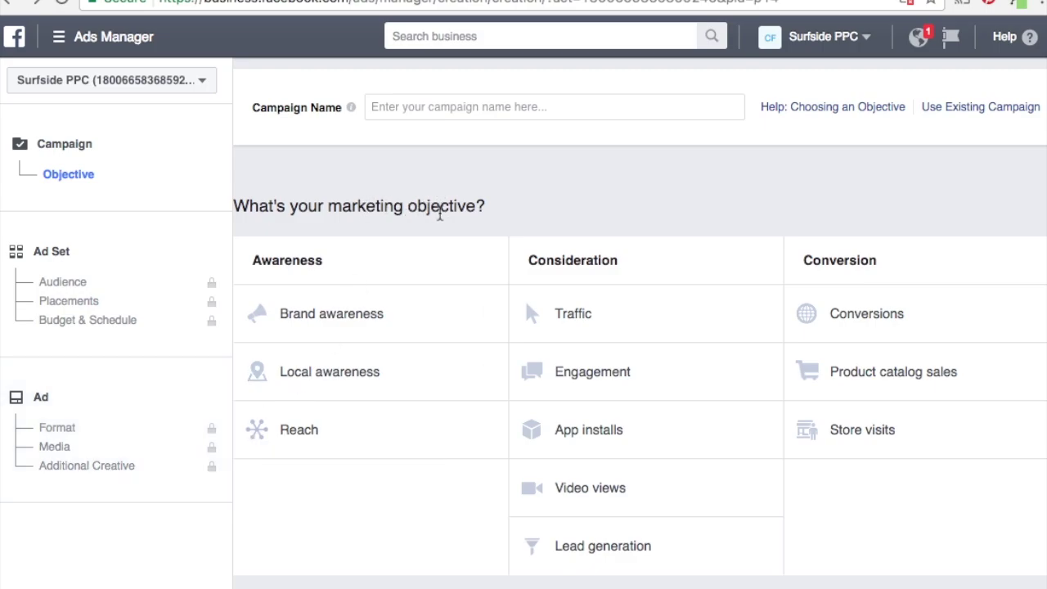
pyautogui.click(941, 316)
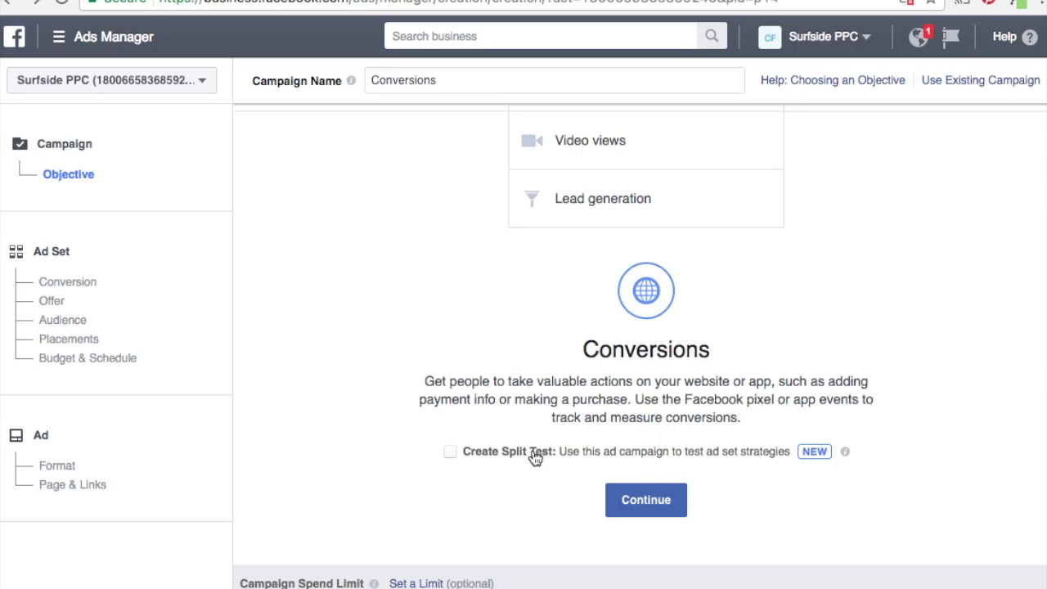
pyautogui.click(644, 498)
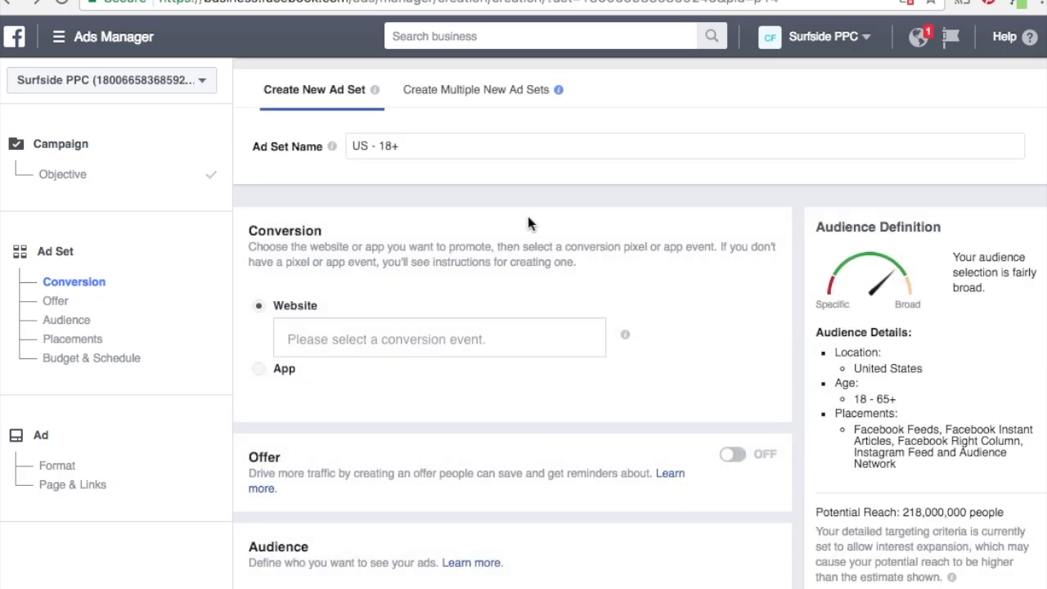
# Rename the ad set from US - 18+ to Beach Decor.
pyautogui.moveTo(414, 148); pyautogui.dragTo(343, 147)
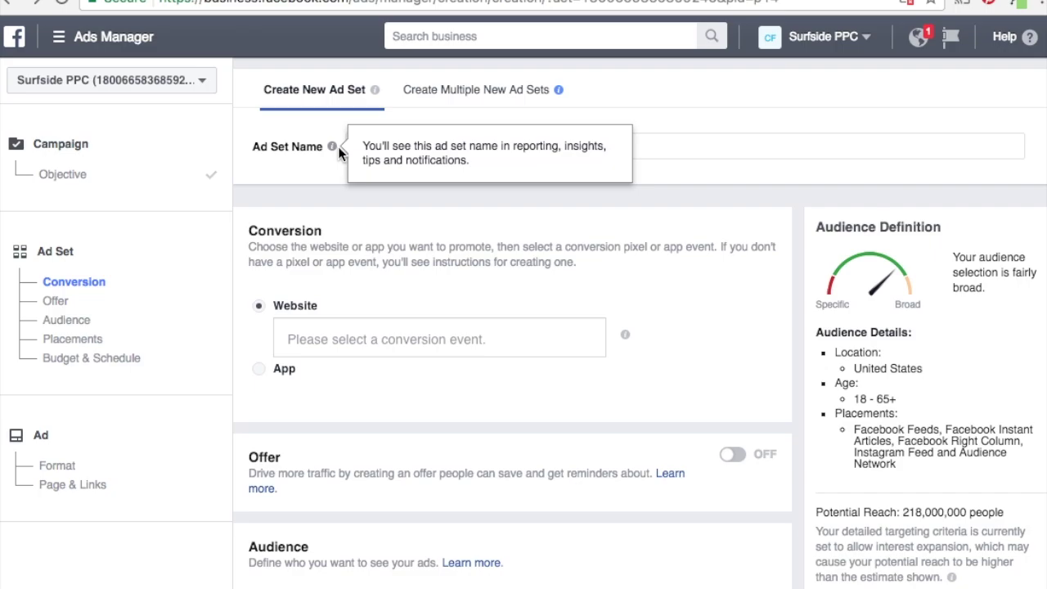
pyautogui.write('Beach Decor')
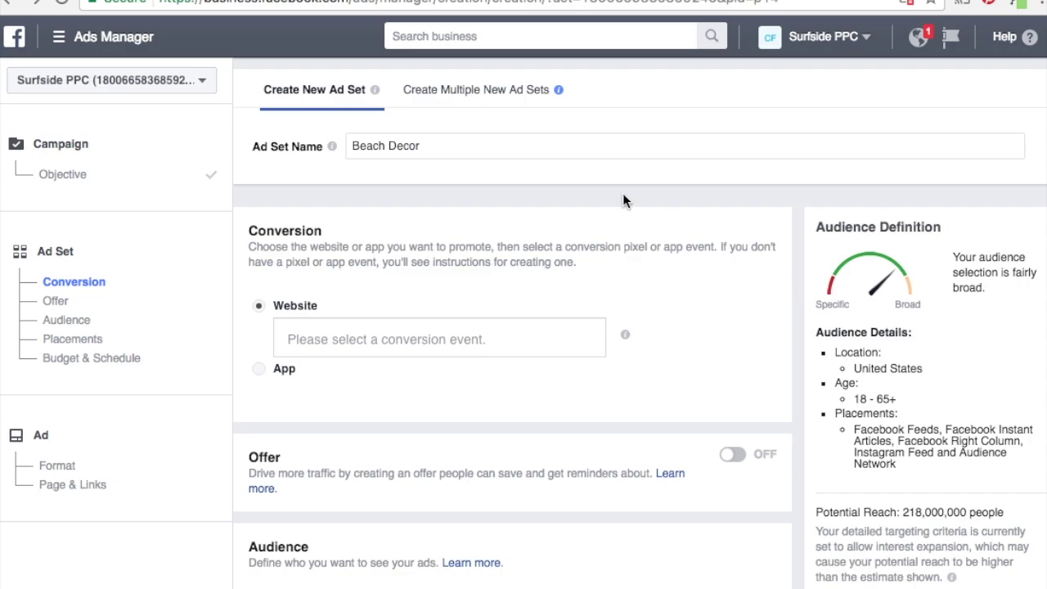
pyautogui.scroll(-2, 476, 236)
# Choose BFD Newsletter Sign-Ups as the website conversion event.
pyautogui.click(397, 270)
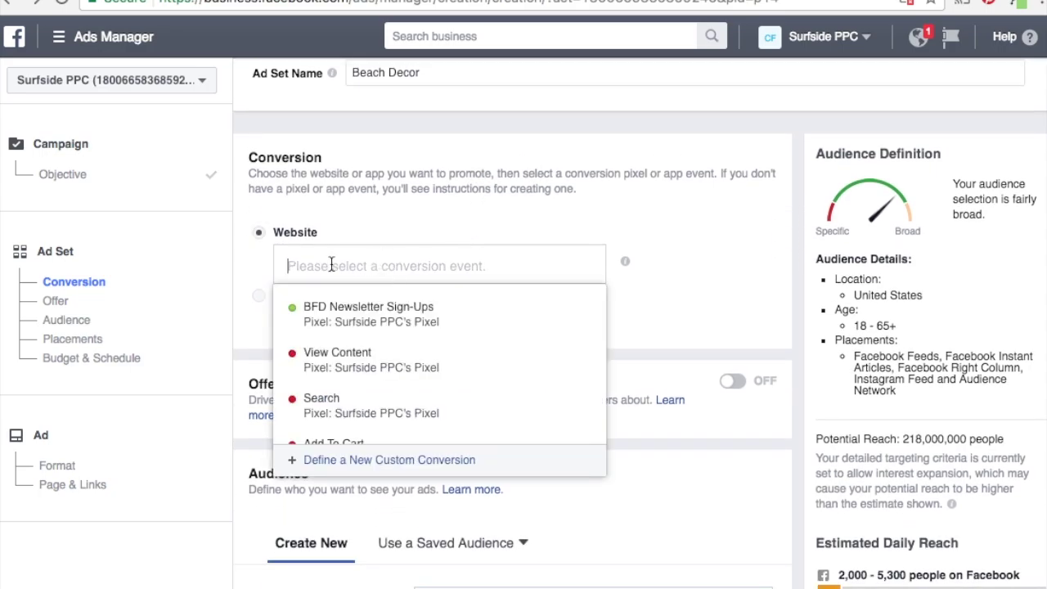
pyautogui.moveTo(404, 325)
pyautogui.scroll(-3, 405, 329)
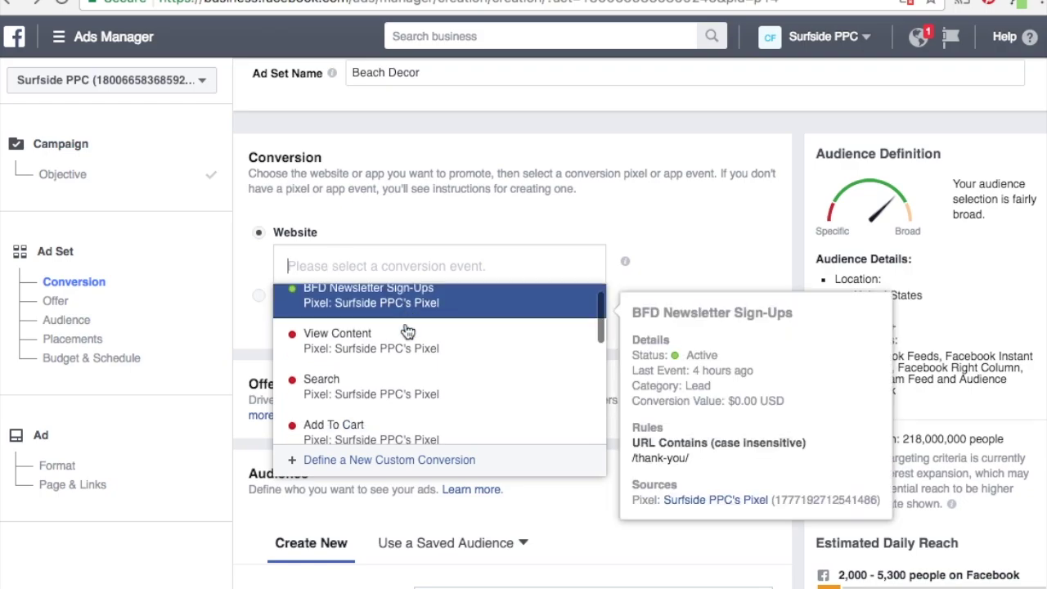
pyautogui.scroll(-3, 406, 330)
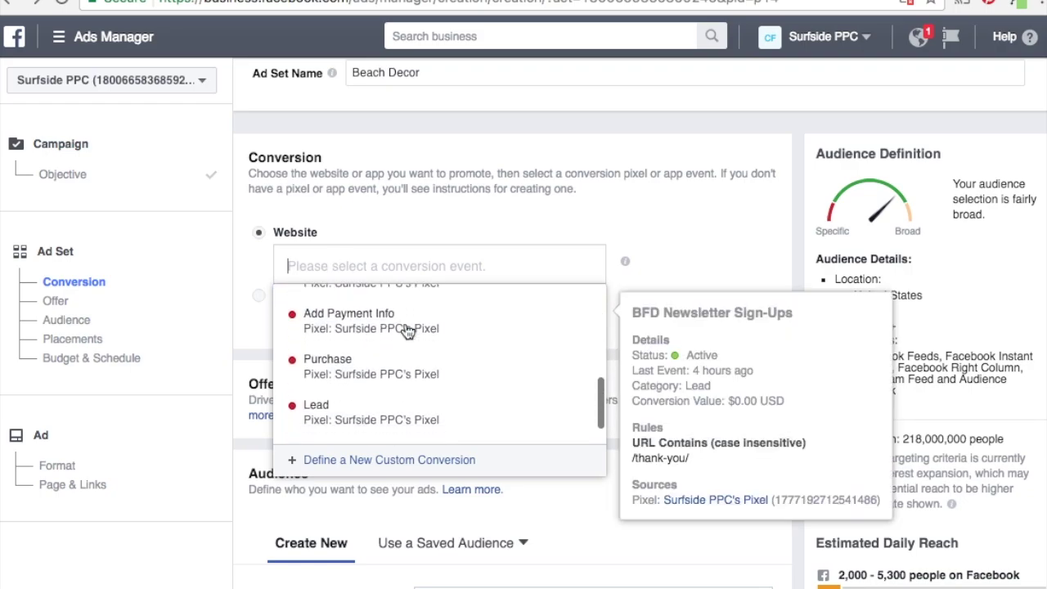
pyautogui.scroll(3, 406, 329)
pyautogui.scroll(-2, 406, 330)
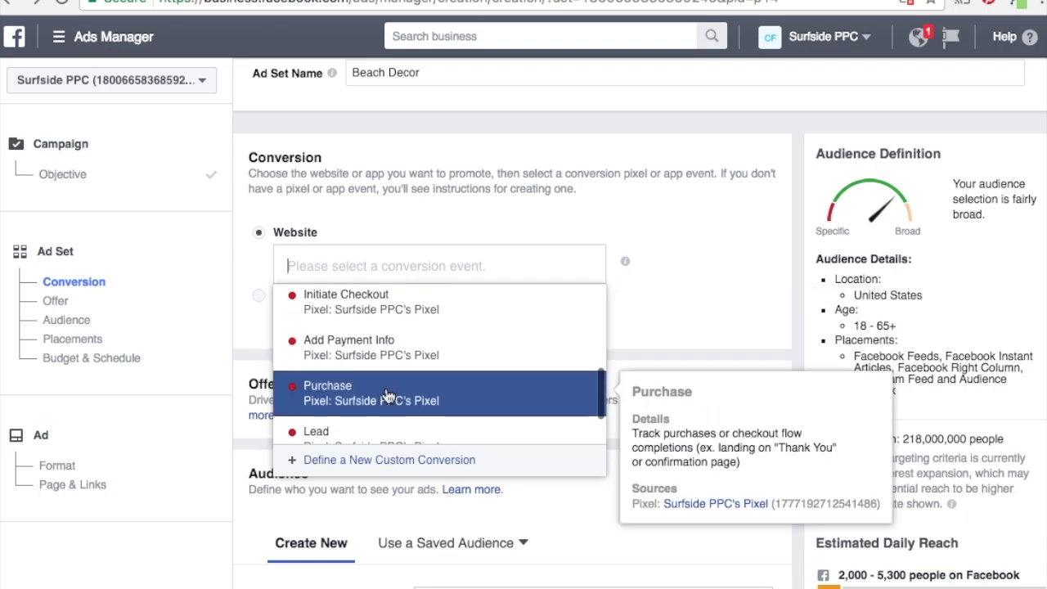
pyautogui.scroll(1, 389, 395)
pyautogui.scroll(3, 388, 395)
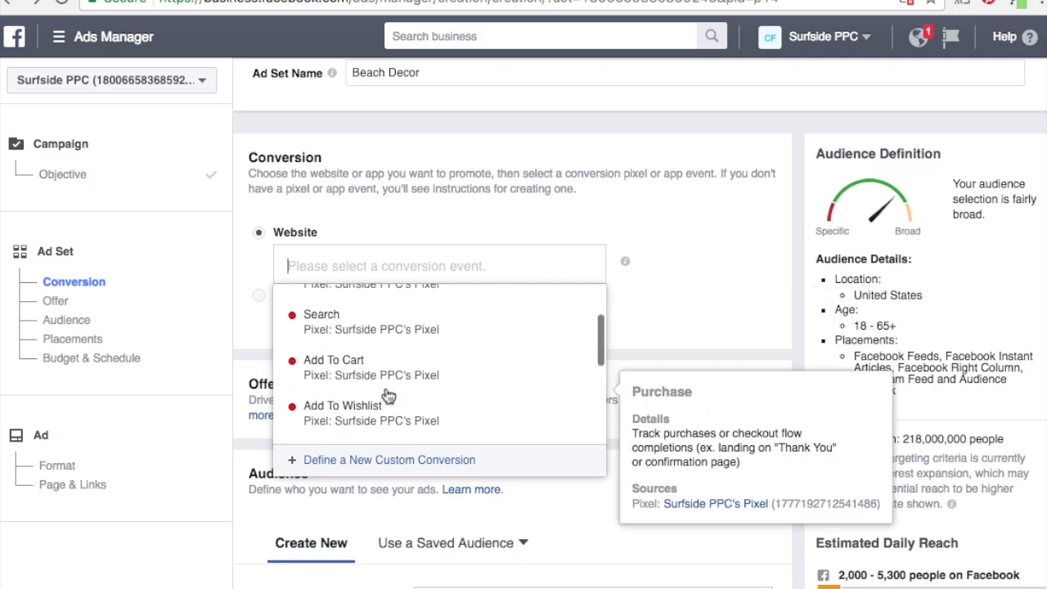
pyautogui.scroll(3, 402, 374)
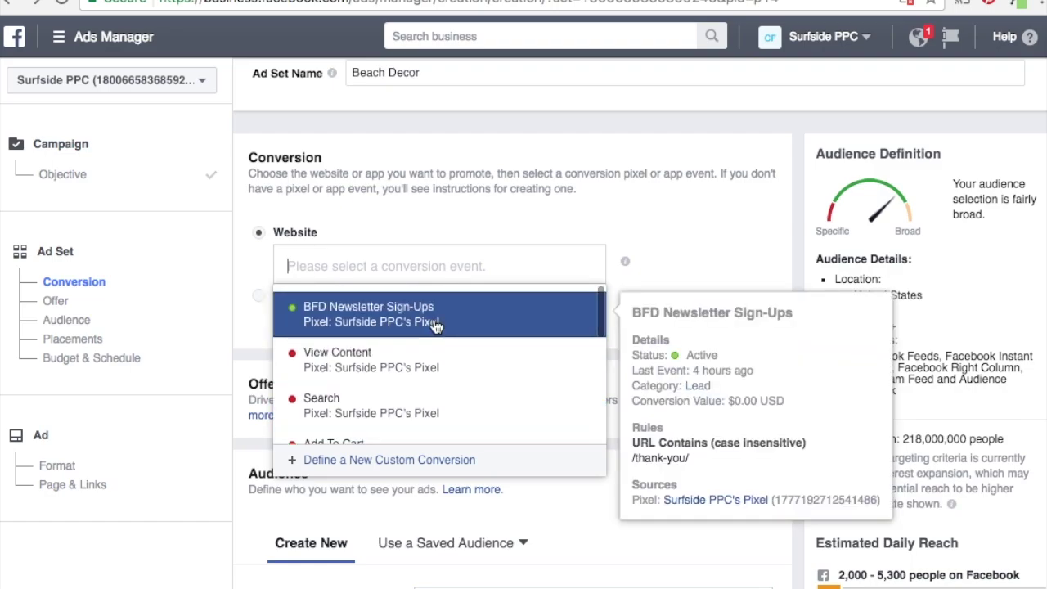
pyautogui.click(392, 315)
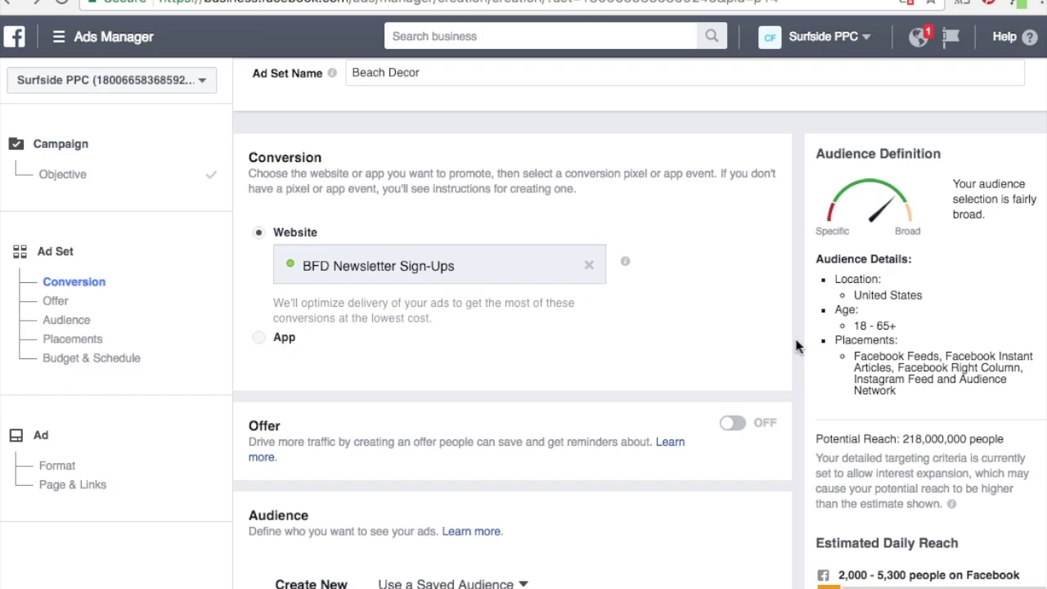
pyautogui.scroll(-3, 797, 346)
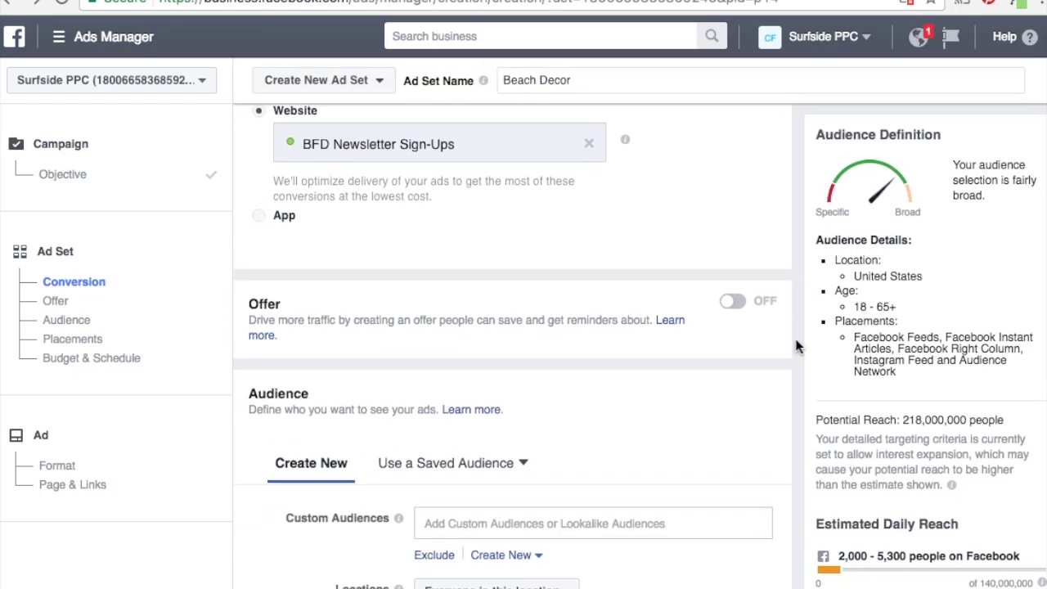
# Preview the saved and custom audience lists, then close them without choosing one.
pyautogui.scroll(-4, 797, 346)
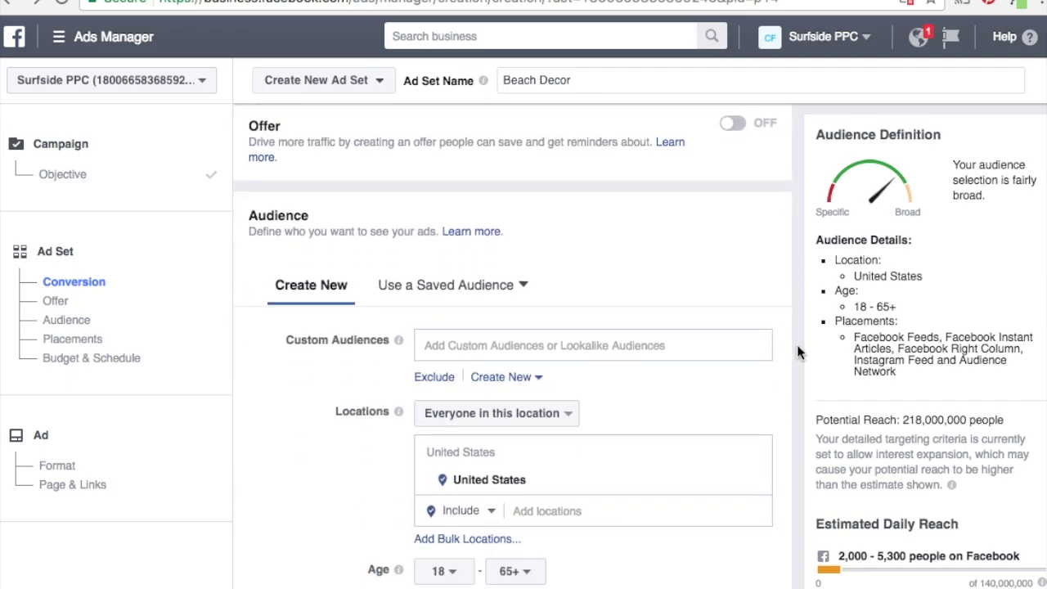
pyautogui.scroll(-3, 797, 344)
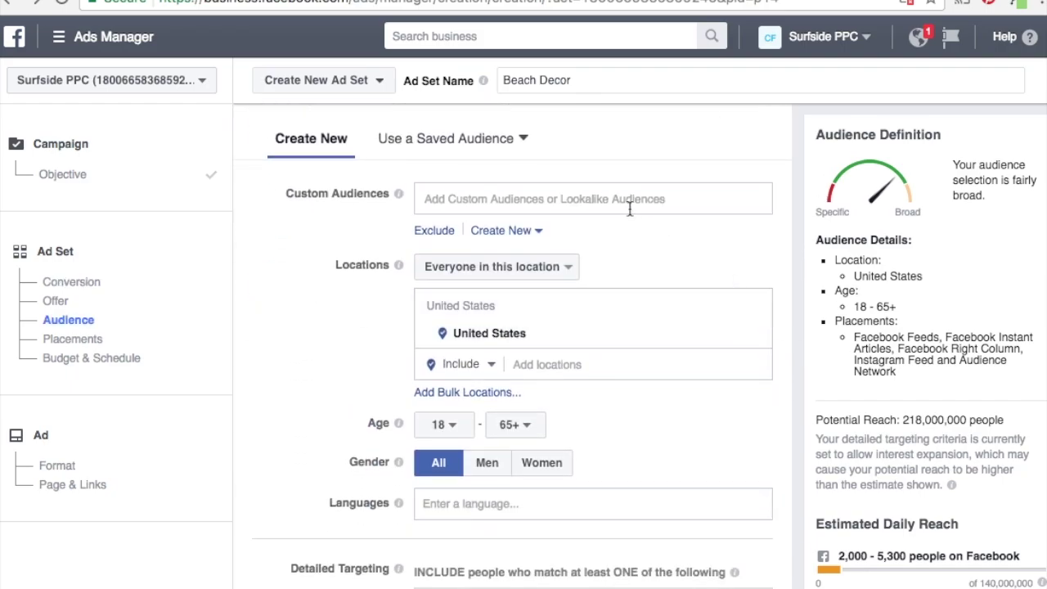
pyautogui.click(489, 145)
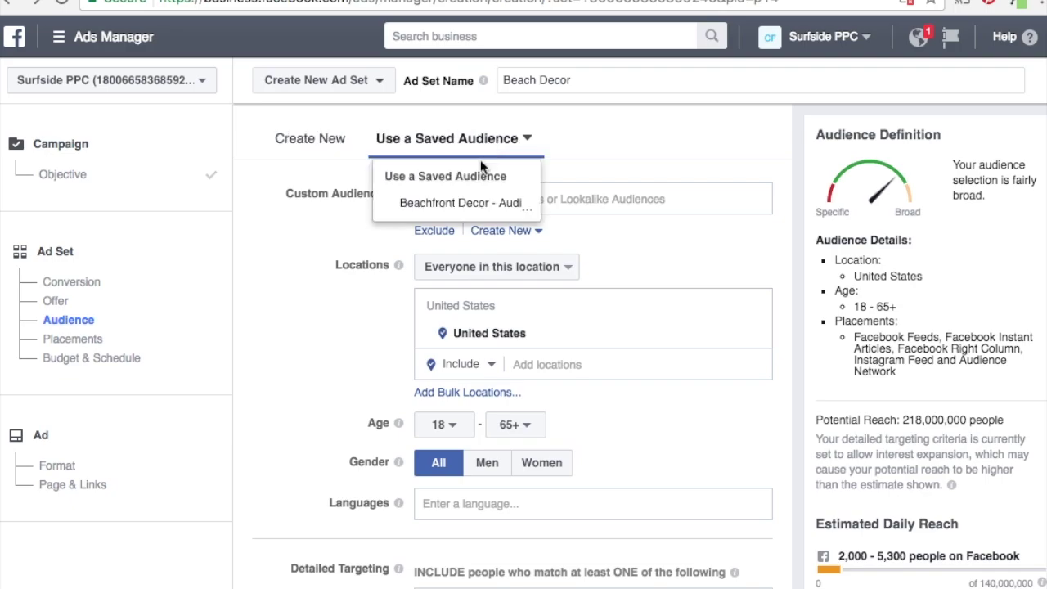
pyautogui.moveTo(451, 208)
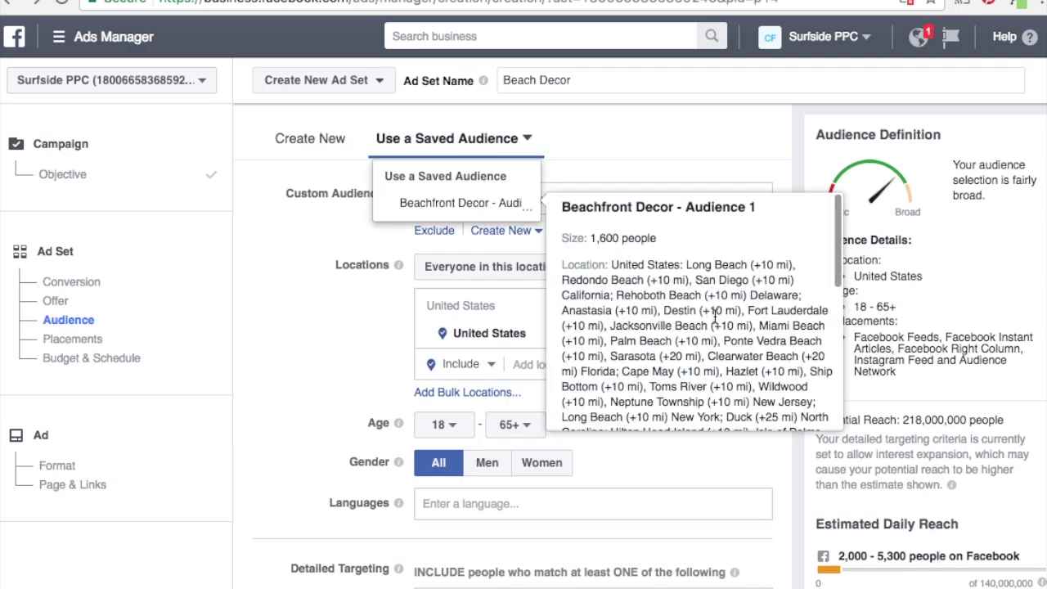
pyautogui.scroll(-2, 716, 315)
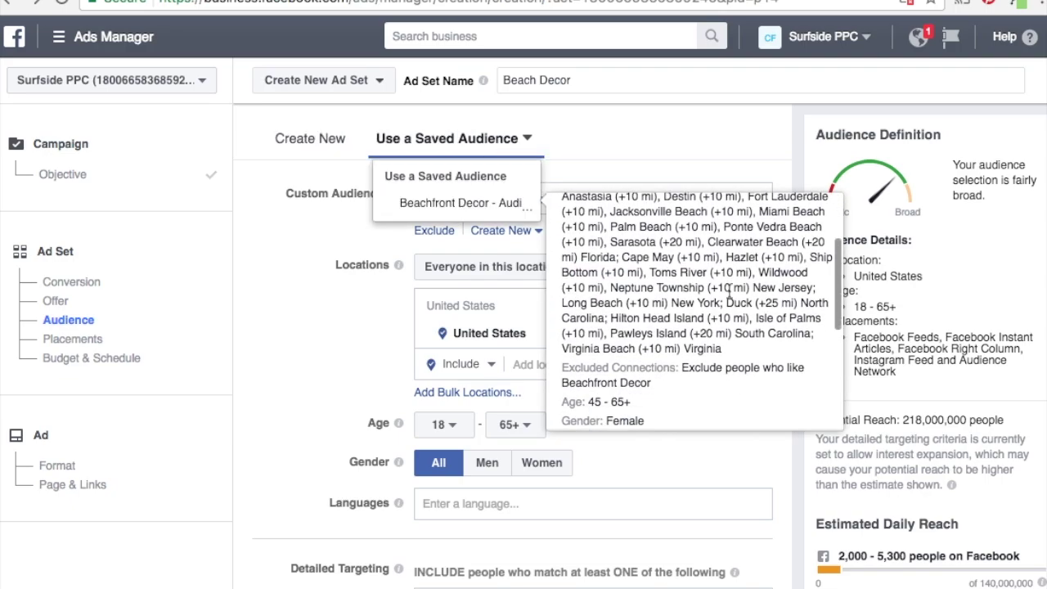
pyautogui.click(292, 384)
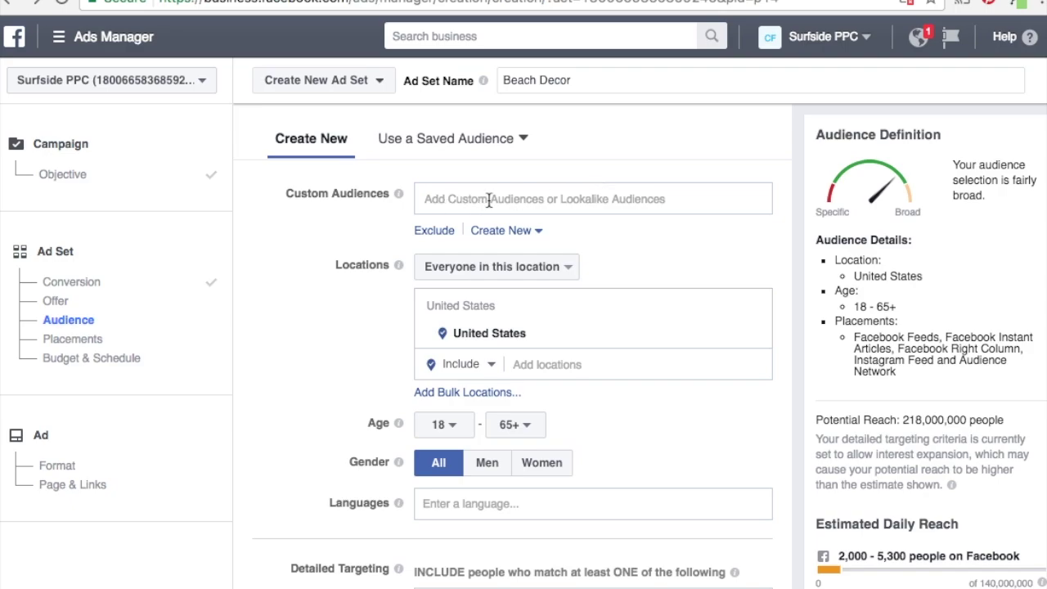
pyautogui.click(488, 201)
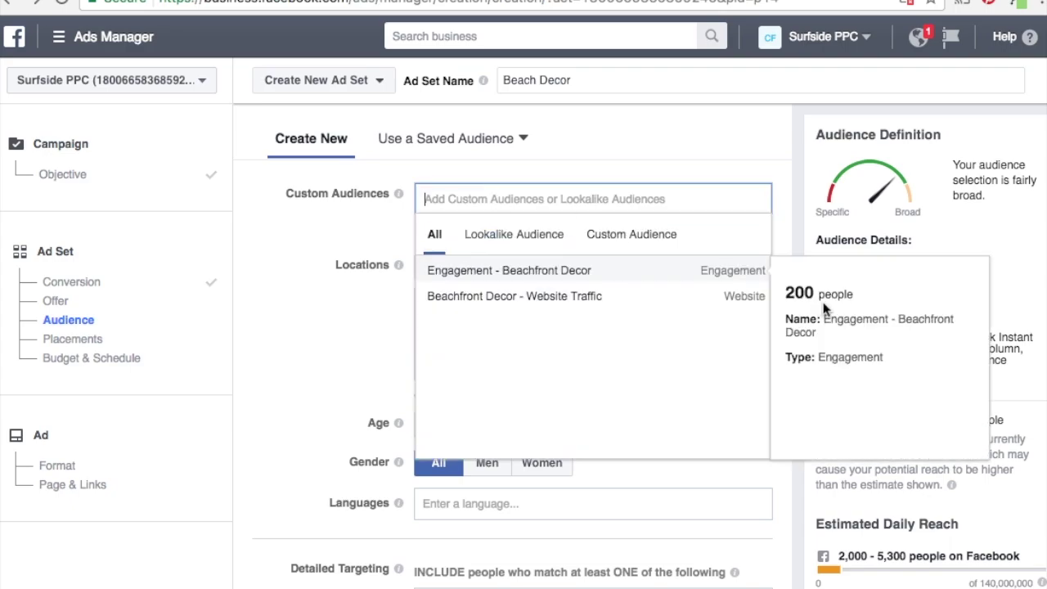
pyautogui.click(797, 210)
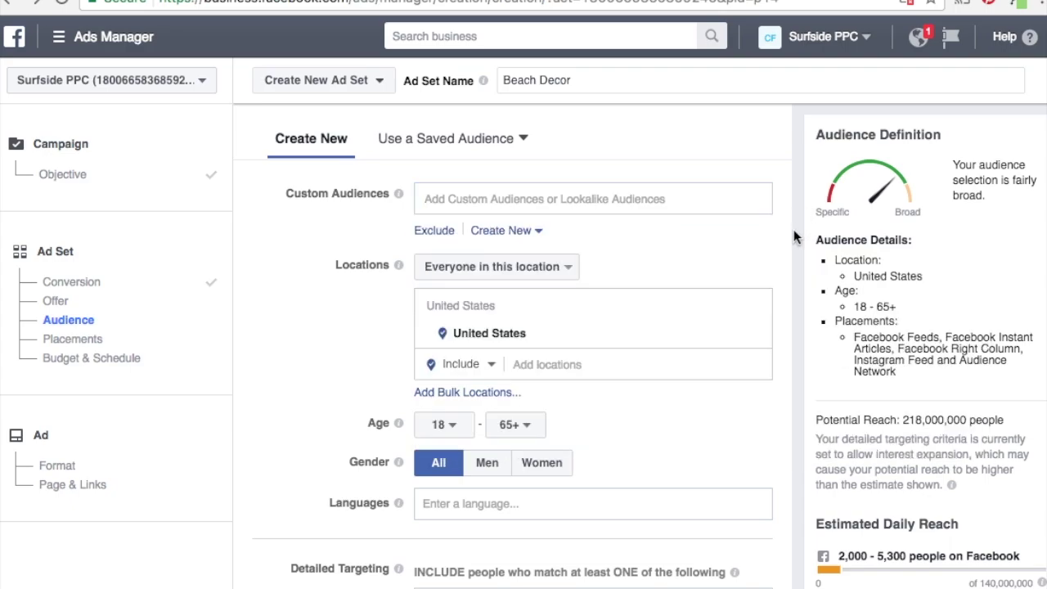
pyautogui.scroll(-1, 794, 169)
pyautogui.scroll(-1, 794, 169)
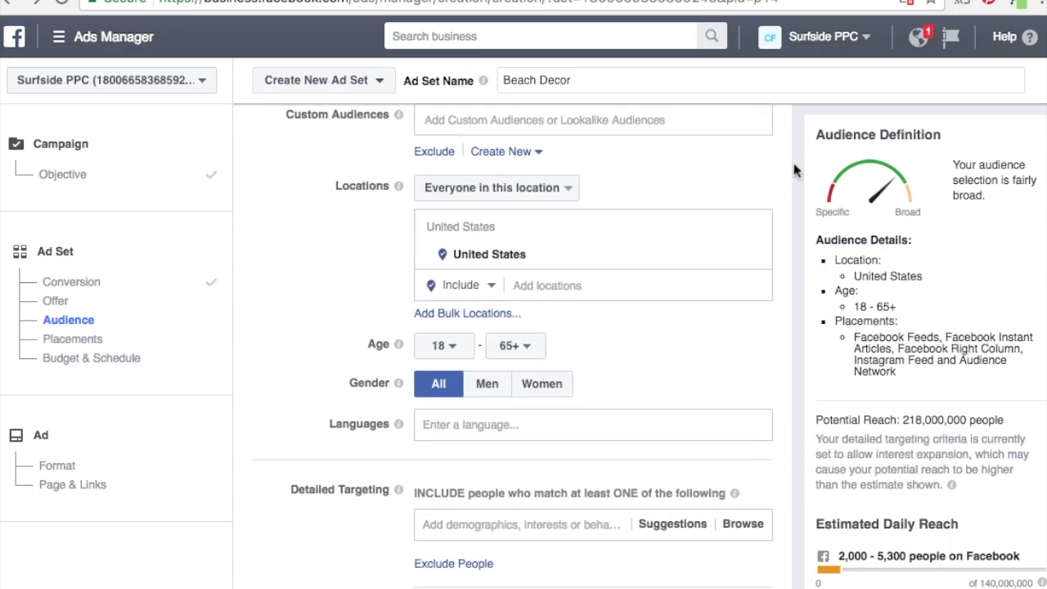
# Set the audience's minimum age to 30.
pyautogui.click(442, 345)
pyautogui.scroll(-1, 436, 466)
pyautogui.scroll(-3, 436, 466)
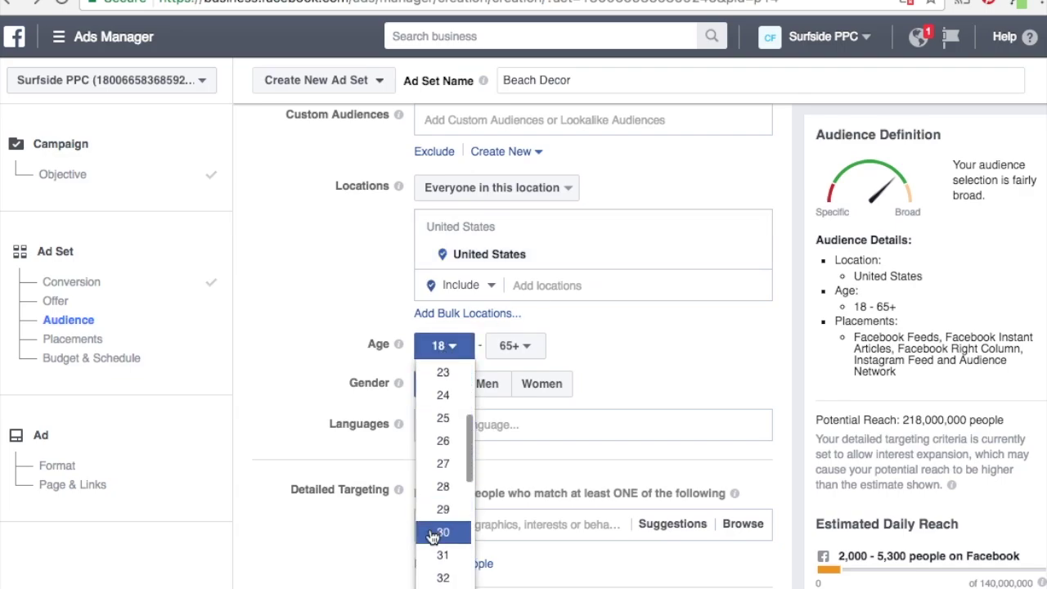
pyautogui.click(437, 533)
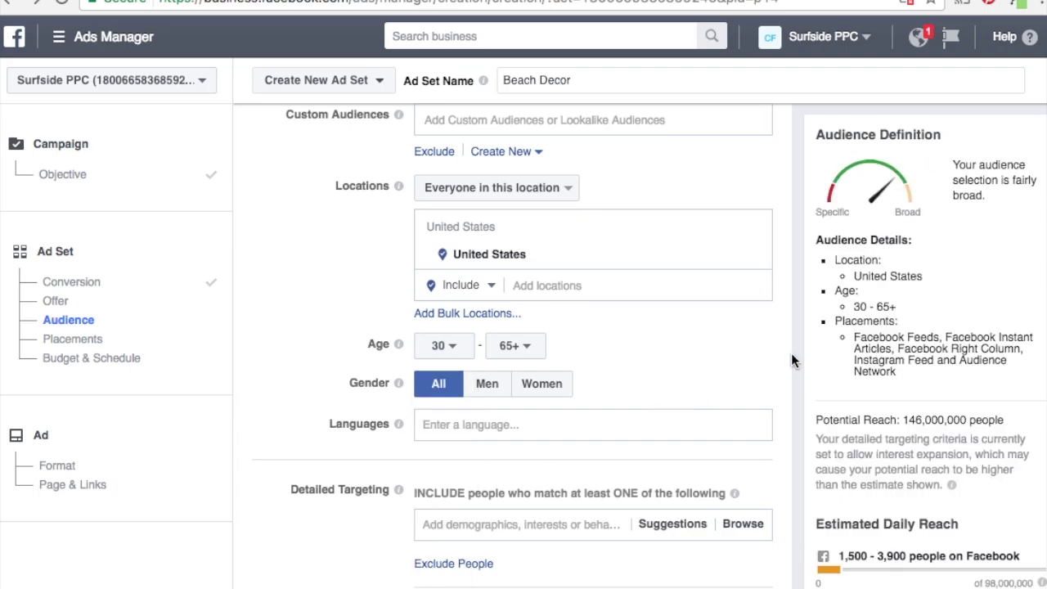
pyautogui.scroll(-5, 792, 352)
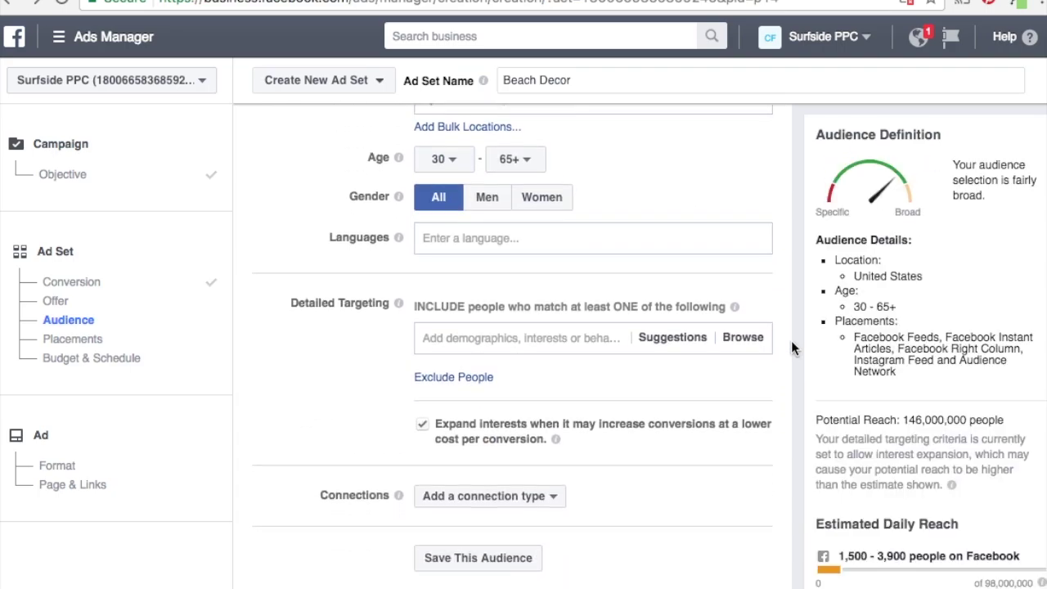
pyautogui.scroll(-1, 791, 347)
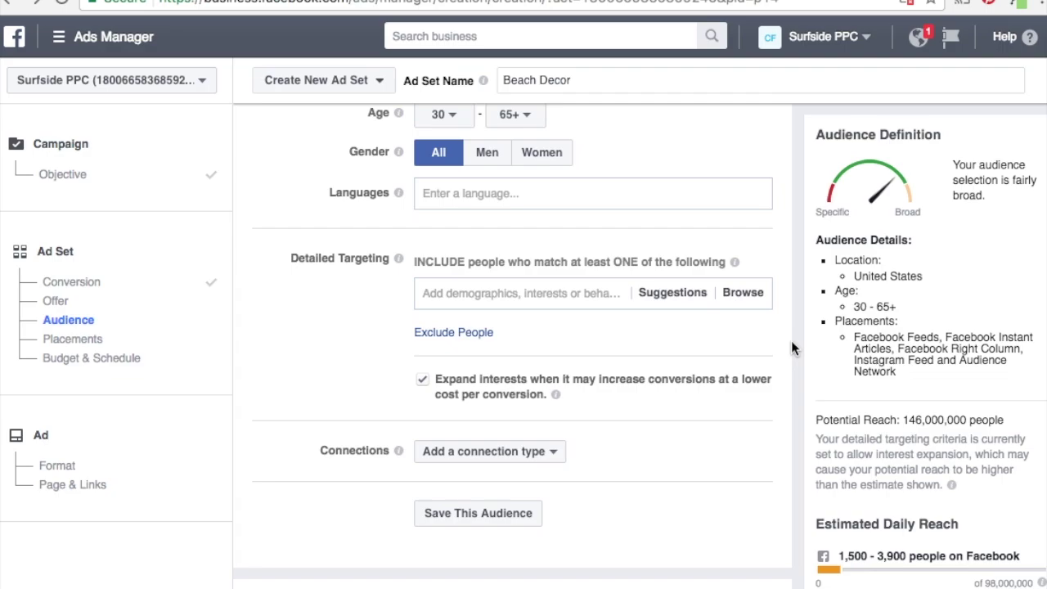
# Add English (All) as the target language.
pyautogui.click(523, 192)
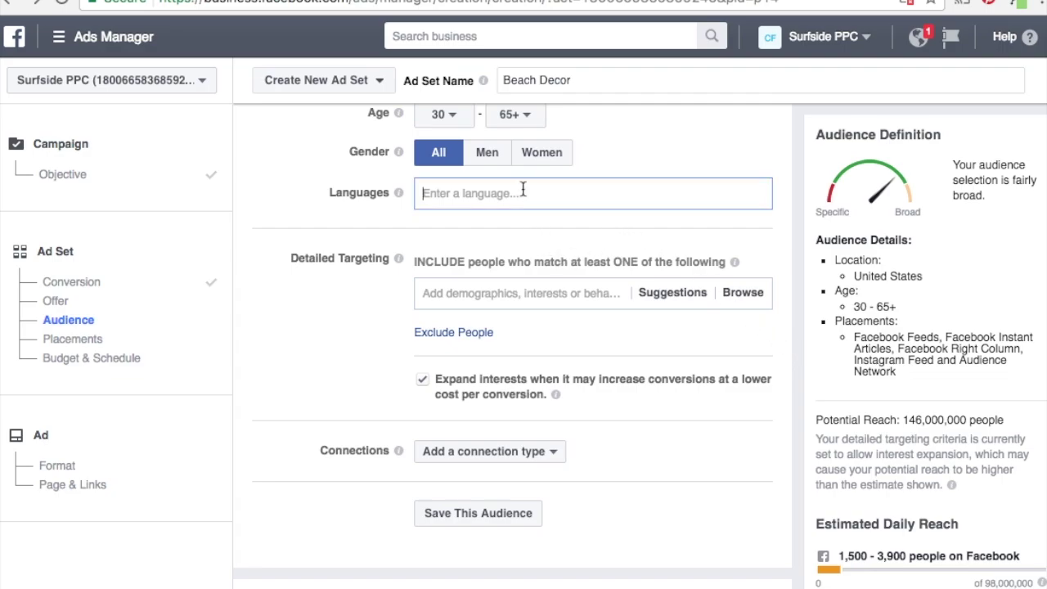
pyautogui.write('english')
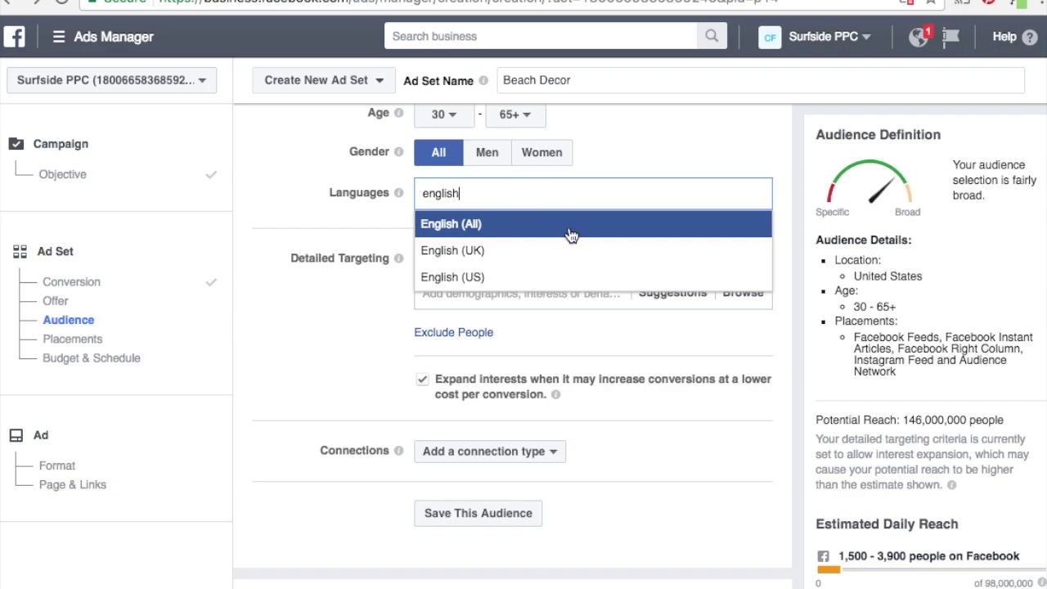
pyautogui.click(571, 227)
pyautogui.scroll(-1, 285, 319)
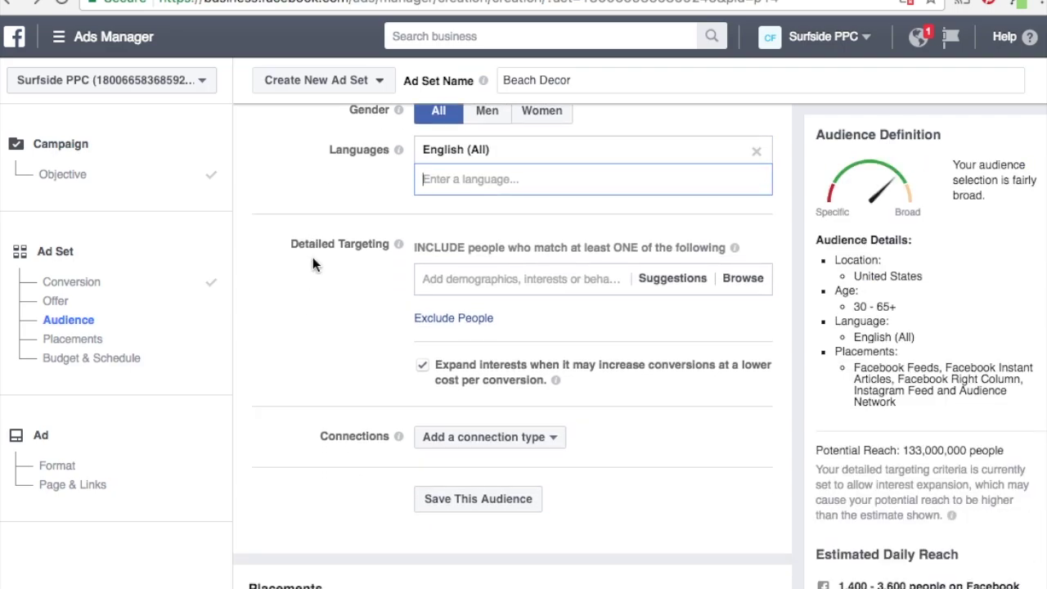
pyautogui.click(485, 280)
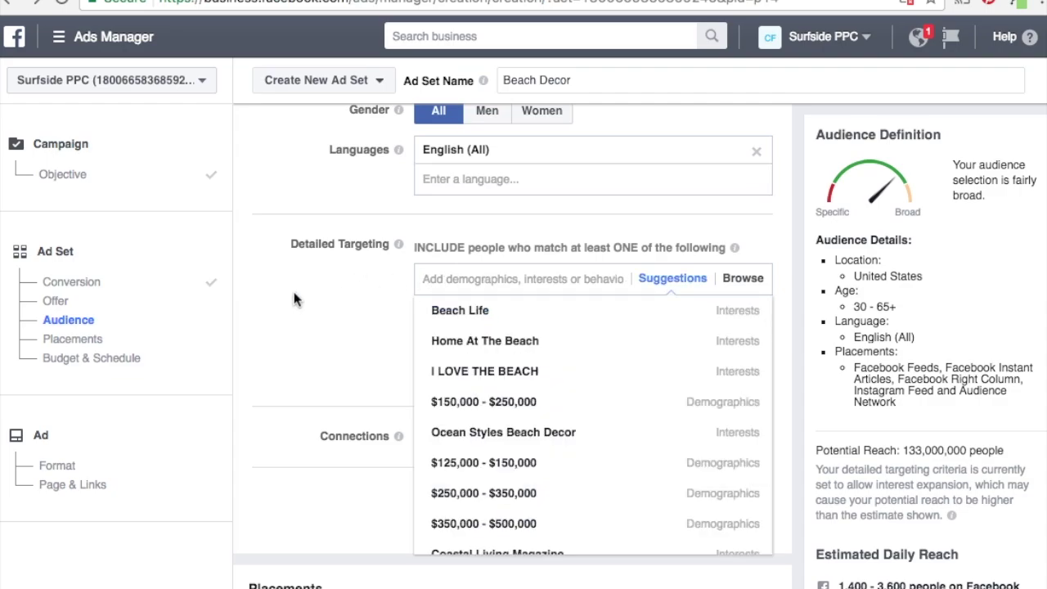
# Add Beach Life, I LOVE THE BEACH, Coastal Living Magazine, I Love The Ocean and Beach Bums interests.
pyautogui.click(528, 315)
pyautogui.click(524, 381)
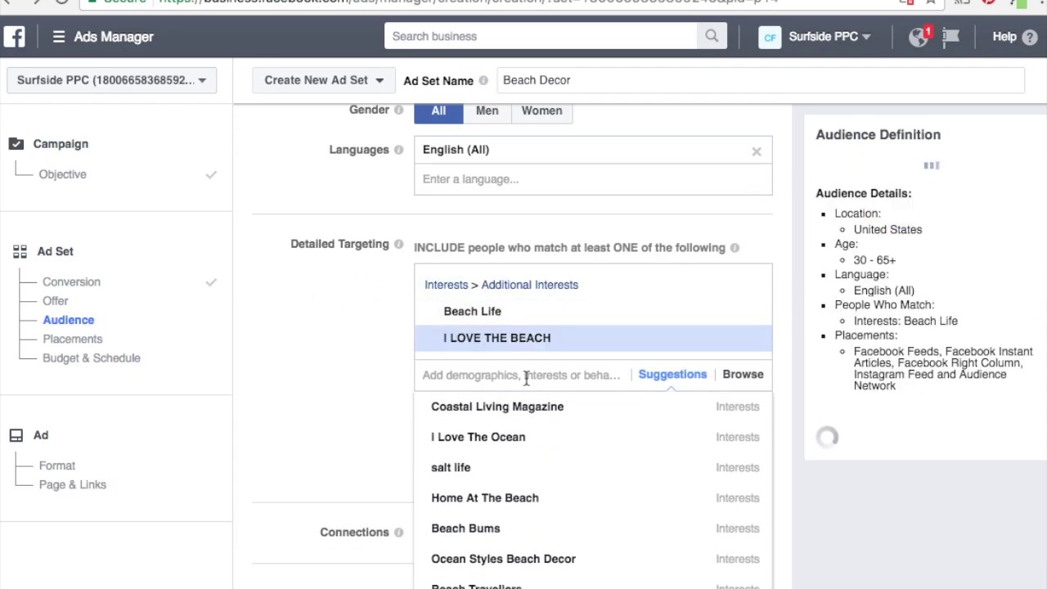
pyautogui.click(512, 471)
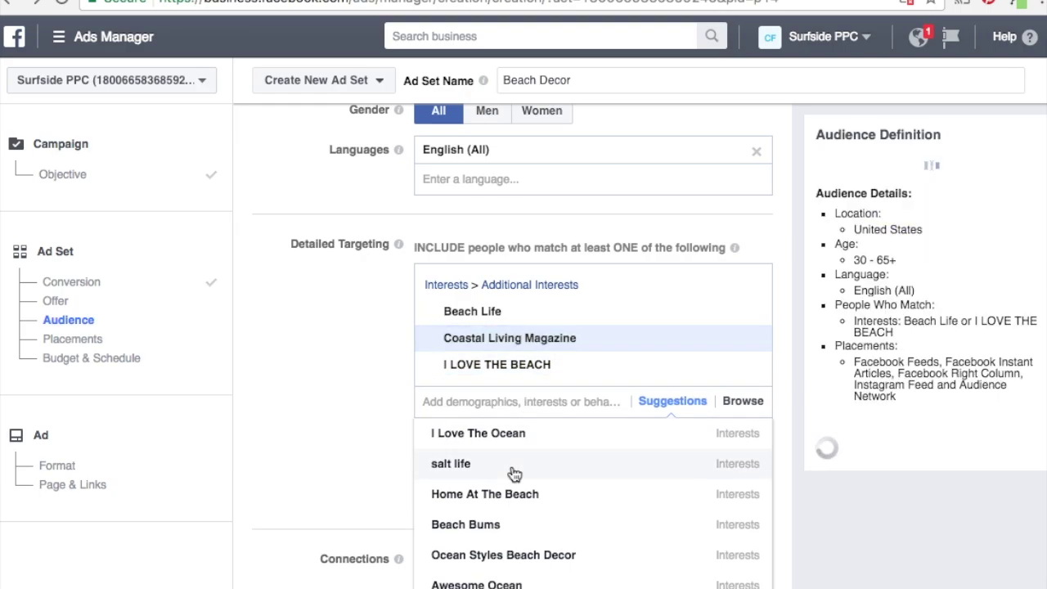
pyautogui.click(535, 435)
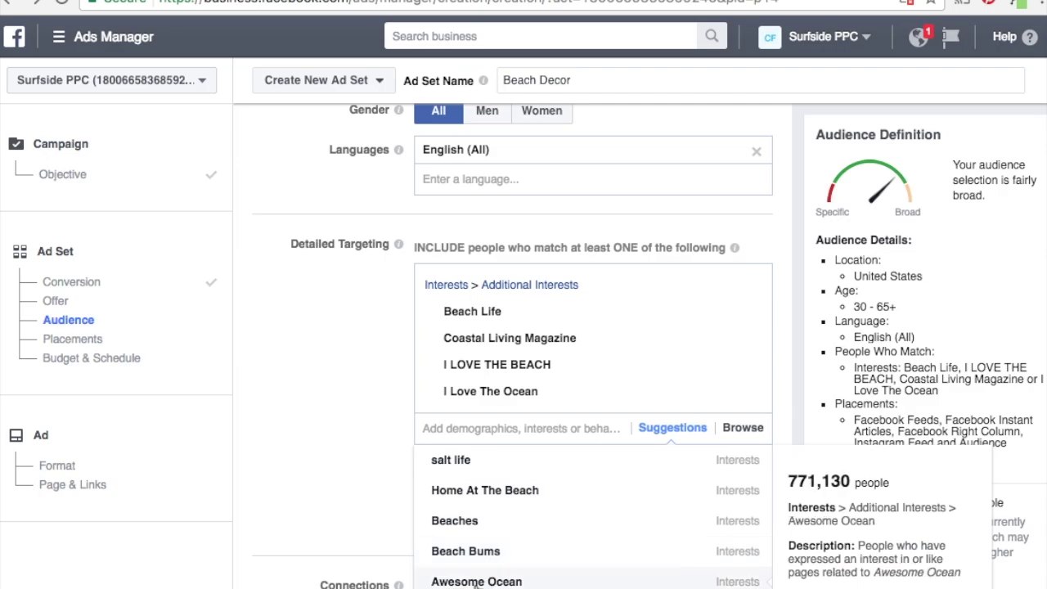
pyautogui.click(481, 554)
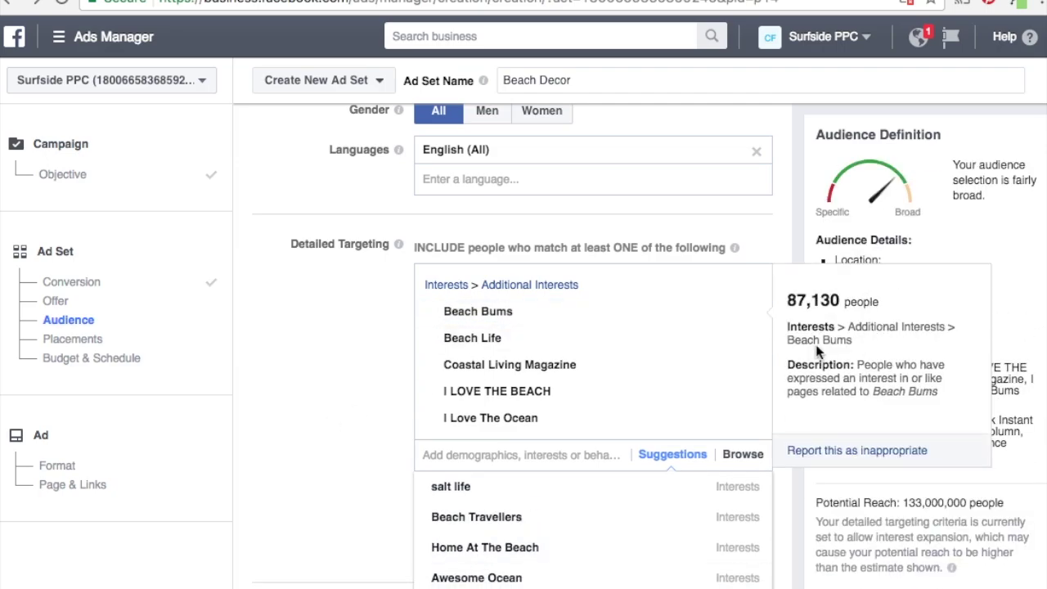
pyautogui.click(802, 238)
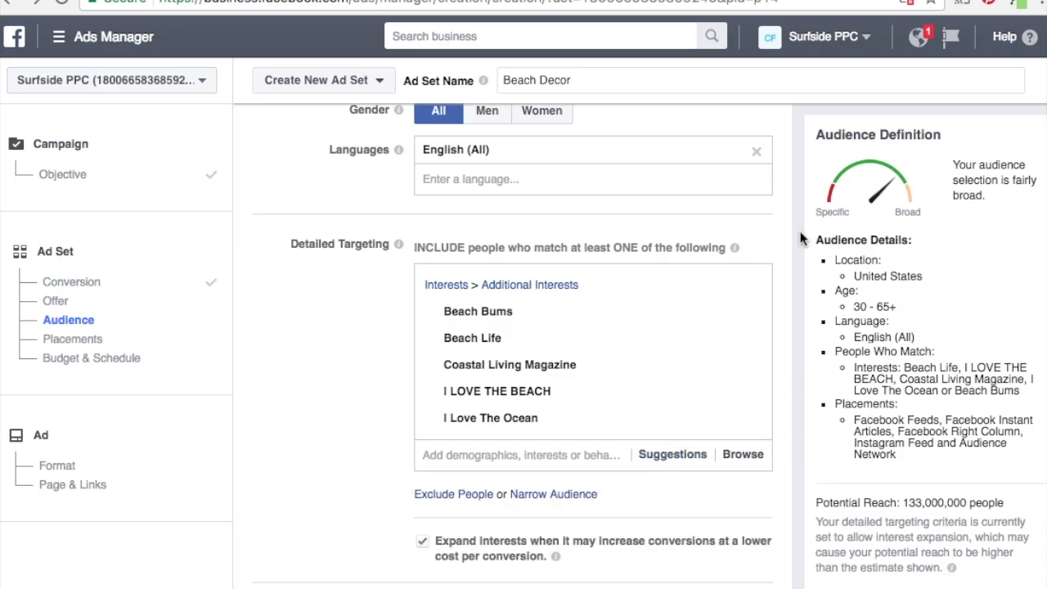
# Check the audience summary and add an empty must-also-match narrowing group.
pyautogui.scroll(-5, 802, 238)
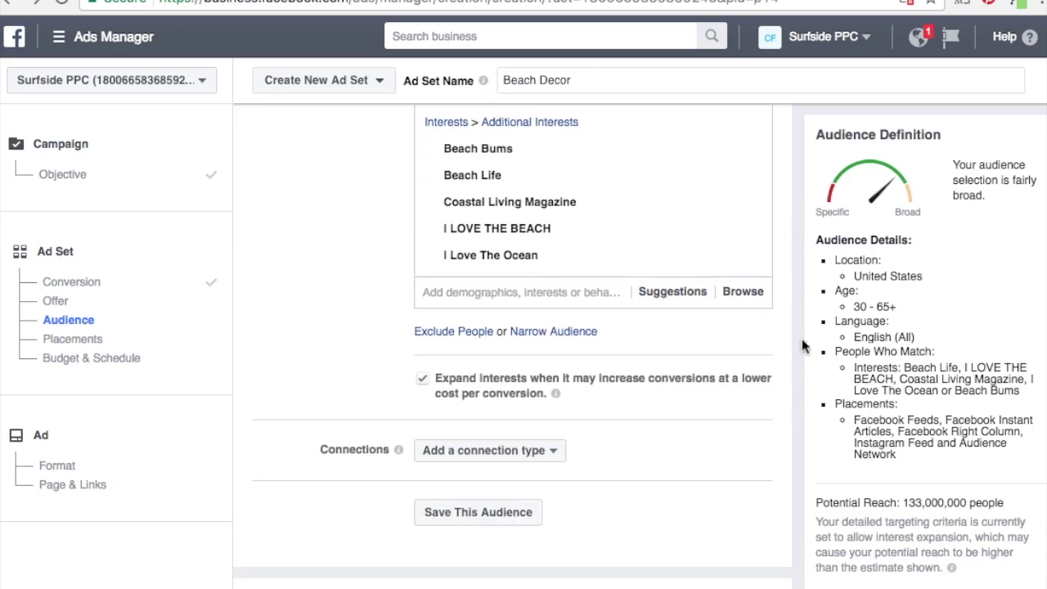
pyautogui.moveTo(900, 370); pyautogui.dragTo(942, 381)
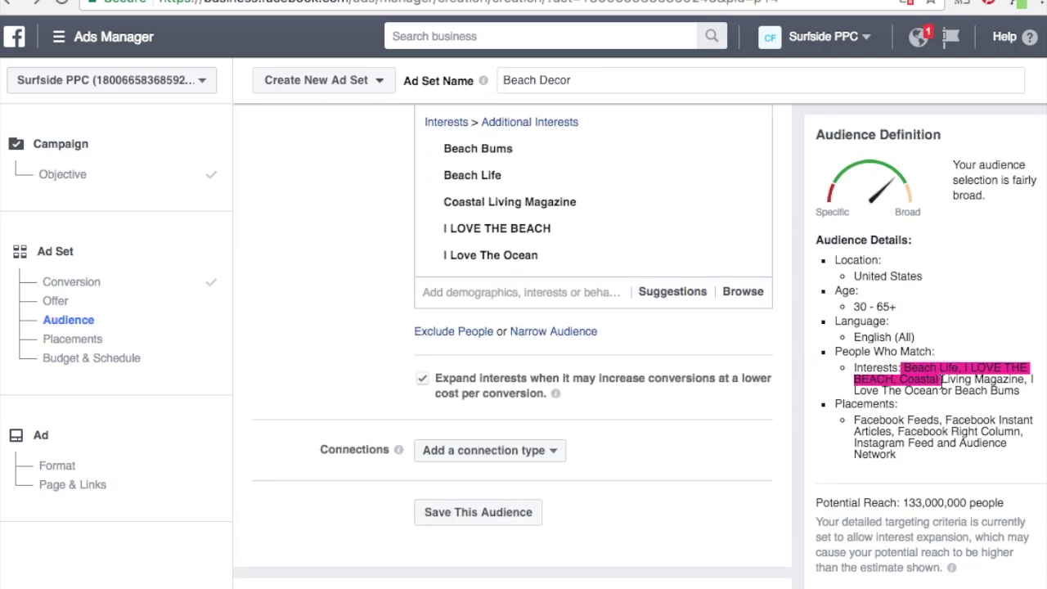
pyautogui.click(943, 380)
pyautogui.click(587, 332)
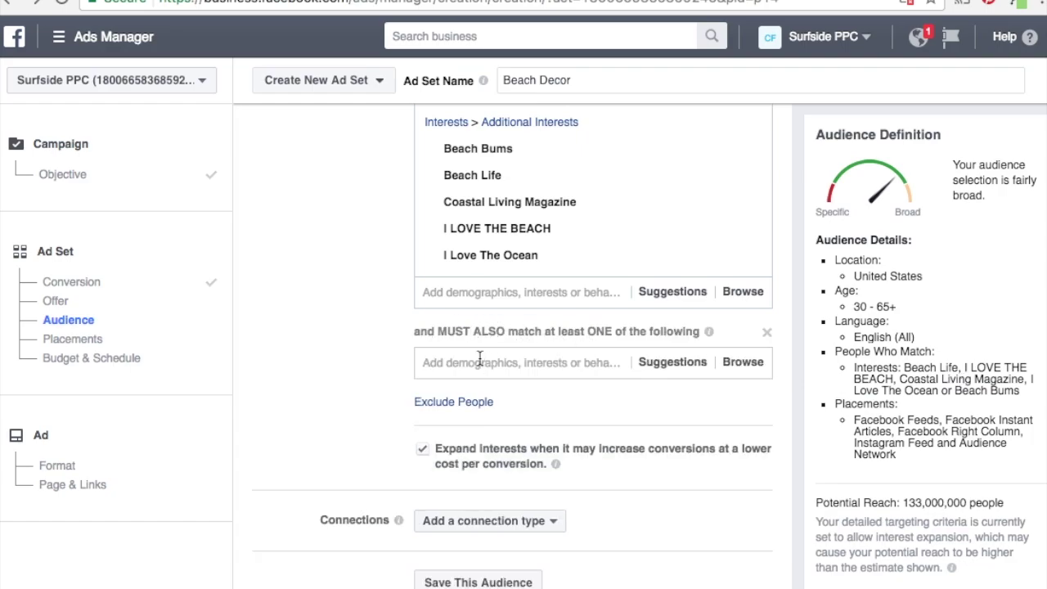
# Require income brackets from $100,000 - $125,000 up through $350,000 - $500,000.
pyautogui.moveTo(473, 155)
pyautogui.click(667, 371)
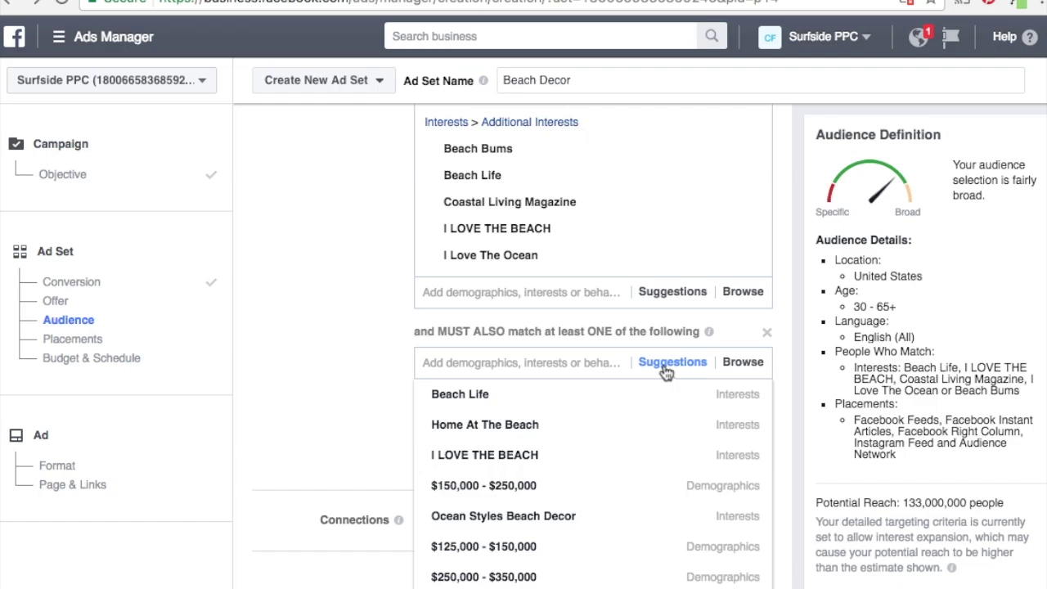
pyautogui.click(356, 387)
pyautogui.click(488, 368)
pyautogui.click(494, 486)
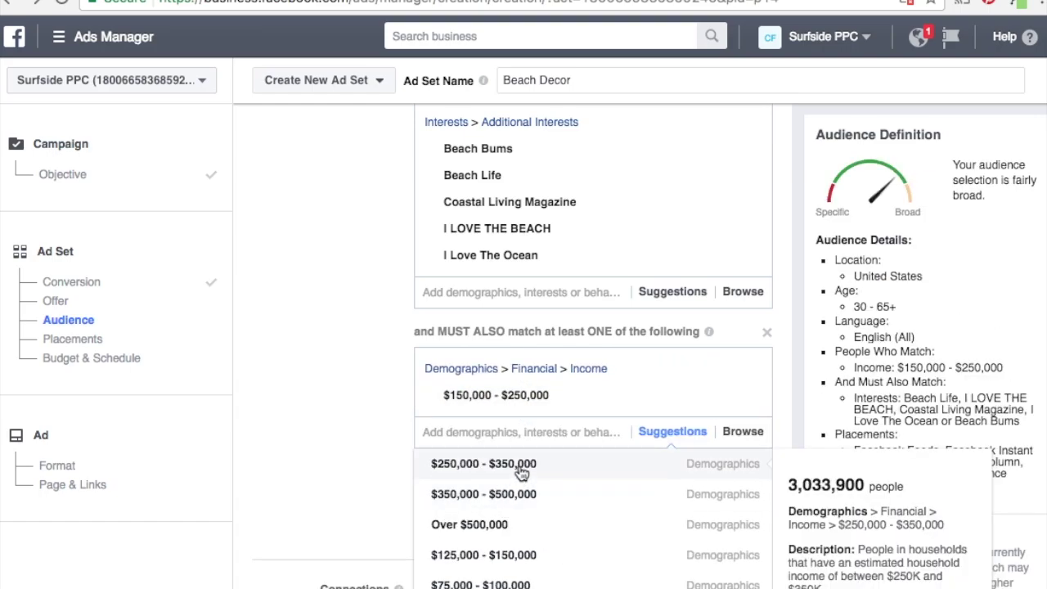
pyautogui.click(521, 467)
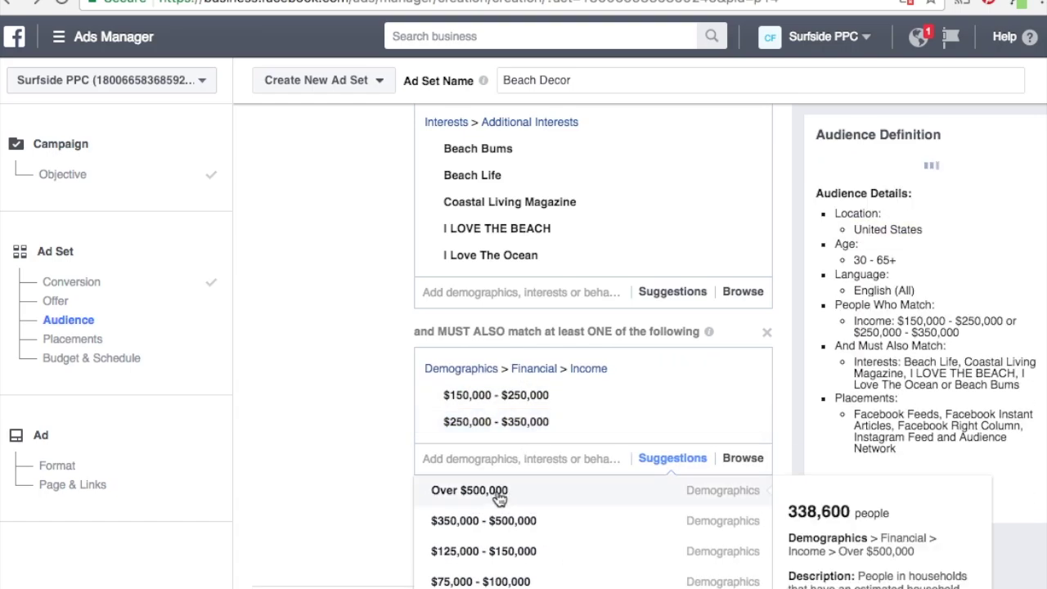
pyautogui.click(485, 551)
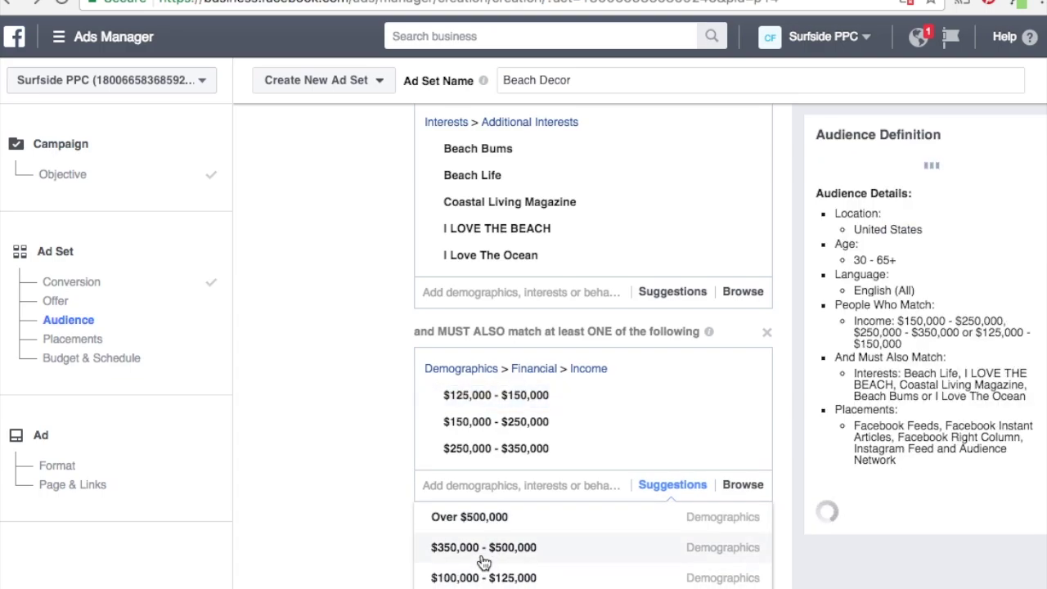
pyautogui.click(485, 553)
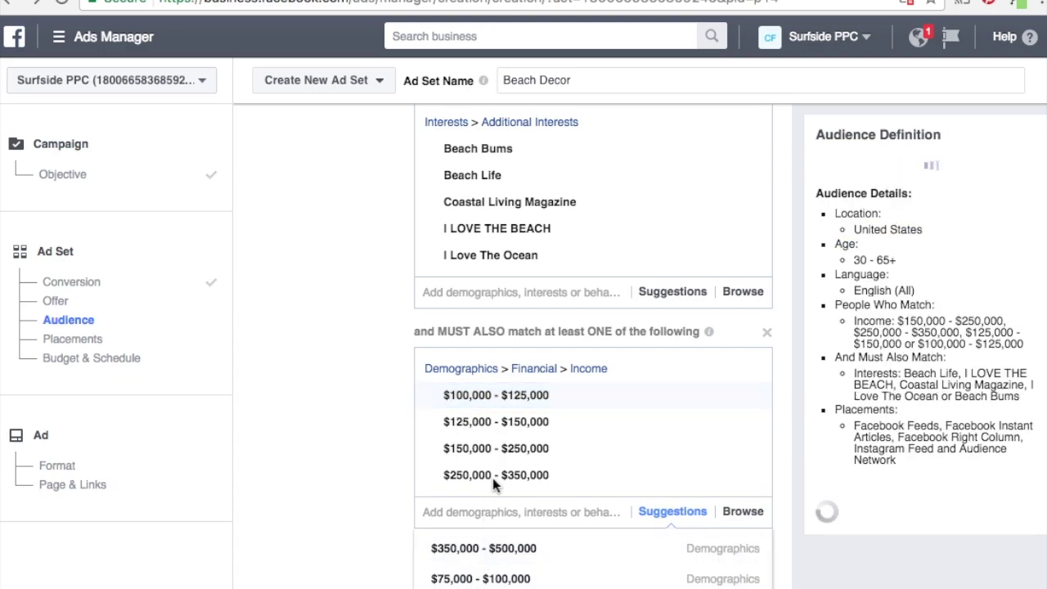
pyautogui.click(491, 550)
# Add net worth $500,000 - $750,000 and $750,000 - $1,000,000, then close the suggestions.
pyautogui.scroll(-3, 464, 539)
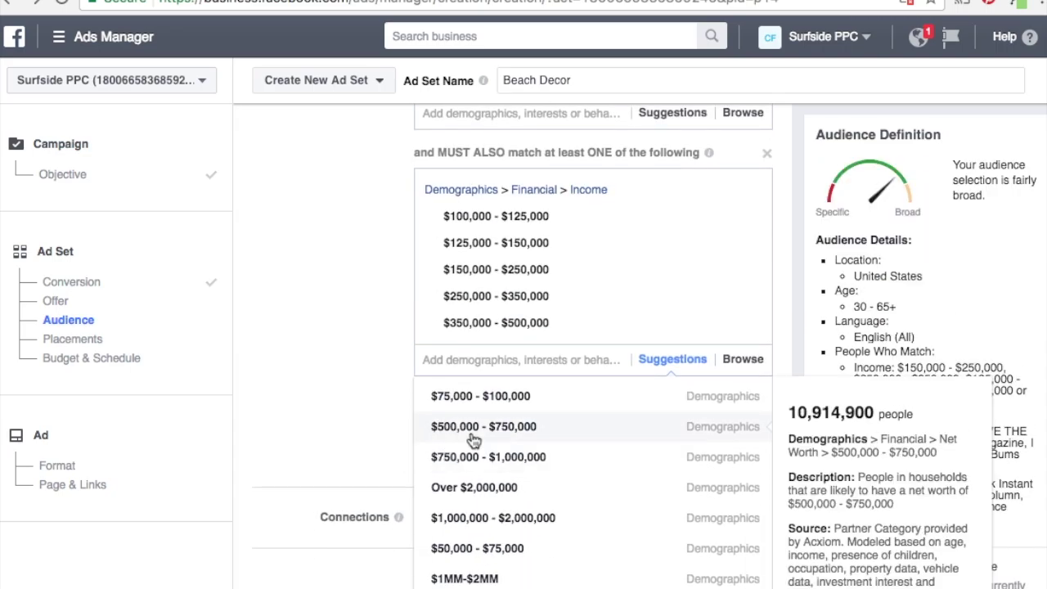
pyautogui.click(473, 437)
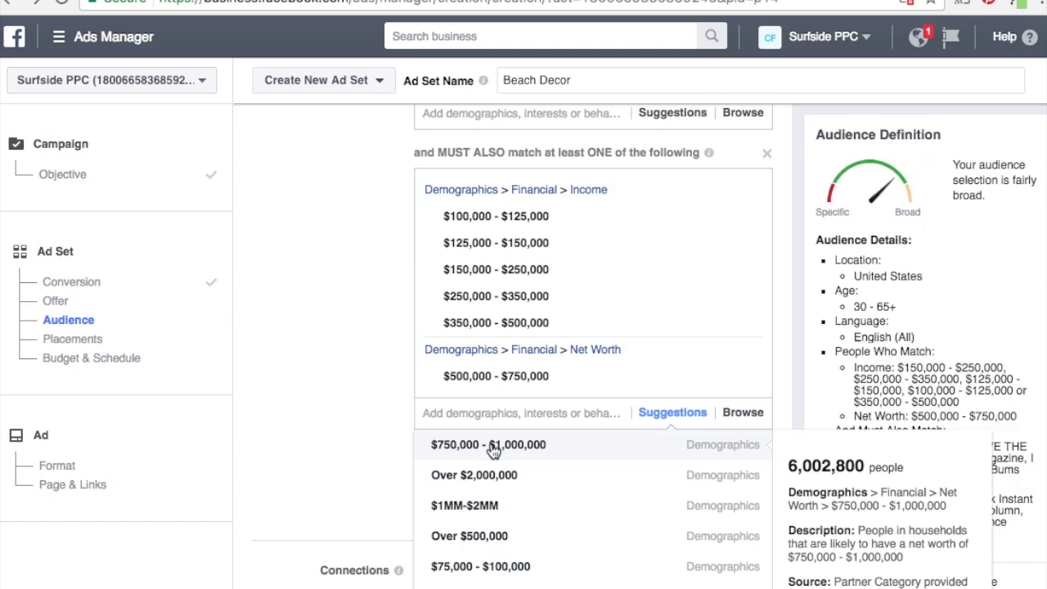
pyautogui.click(493, 449)
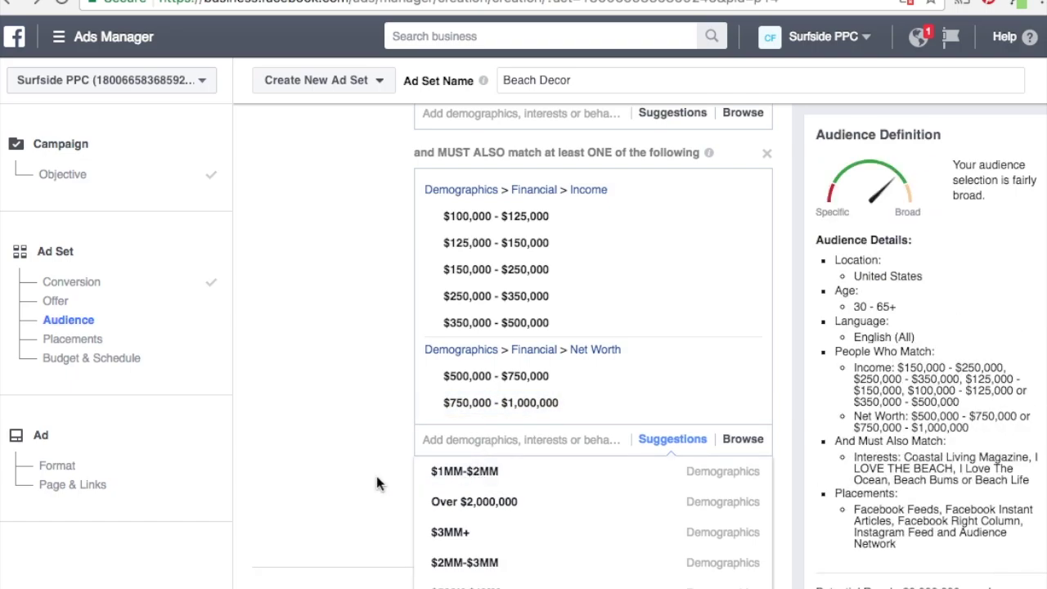
pyautogui.click(311, 378)
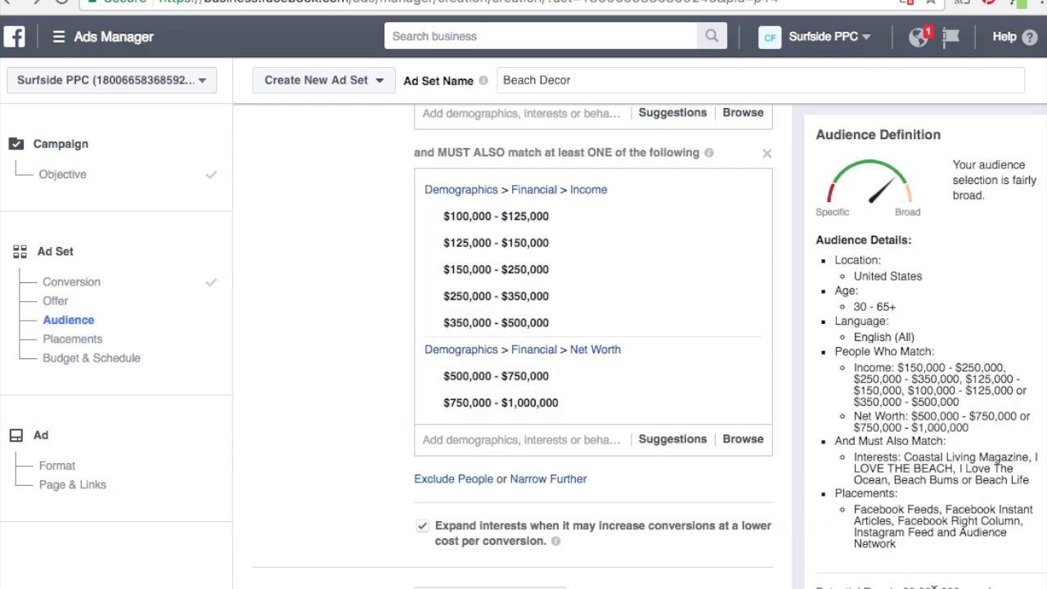
# Add a new Narrow Further must-also-match group to the Beach Decor audience.
pyautogui.scroll(-3, 949, 474)
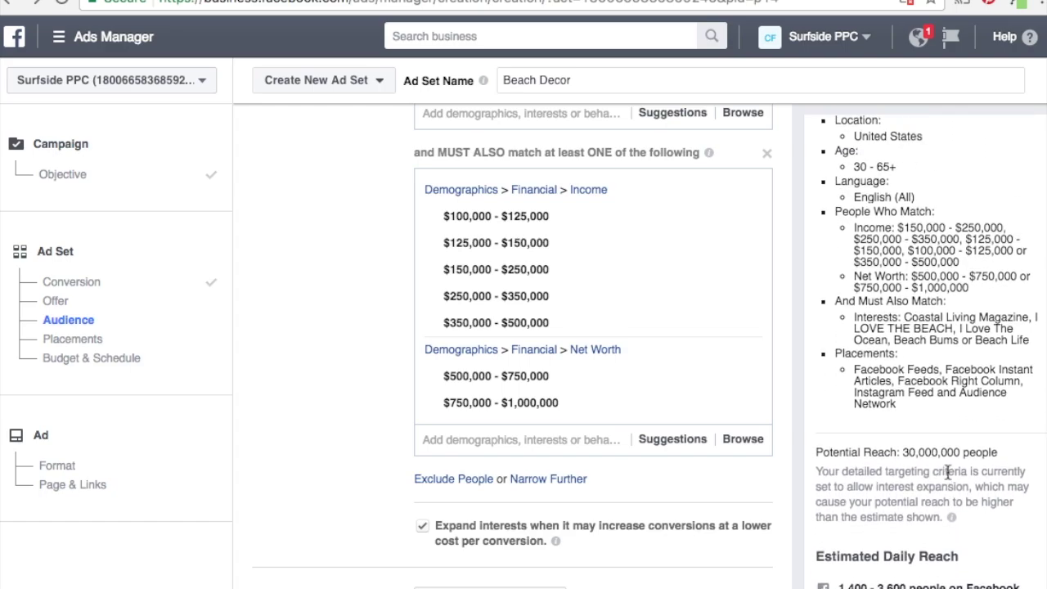
pyautogui.scroll(-2, 949, 472)
pyautogui.scroll(5, 950, 472)
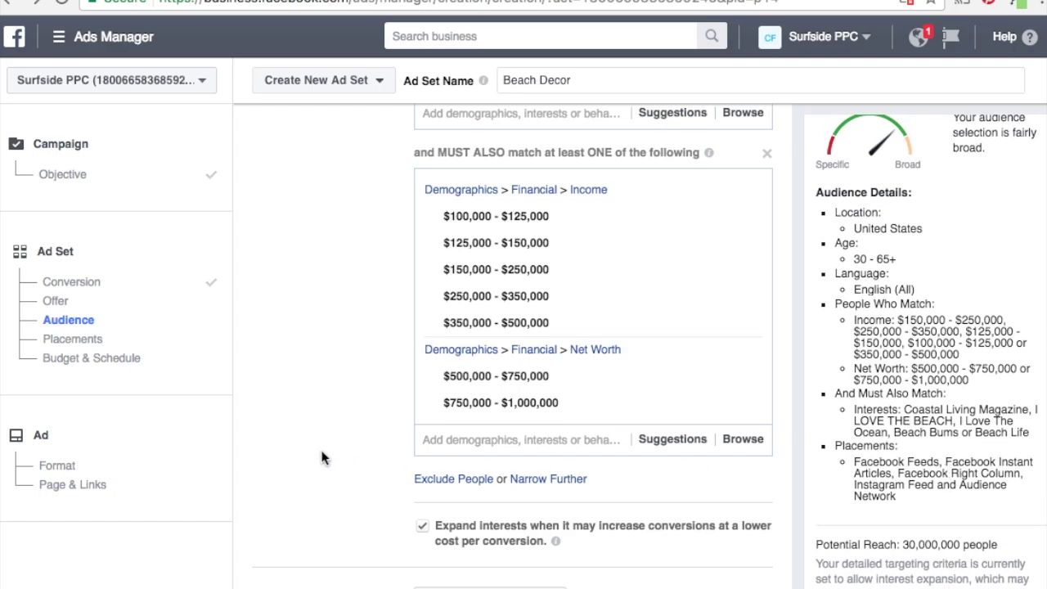
pyautogui.click(571, 479)
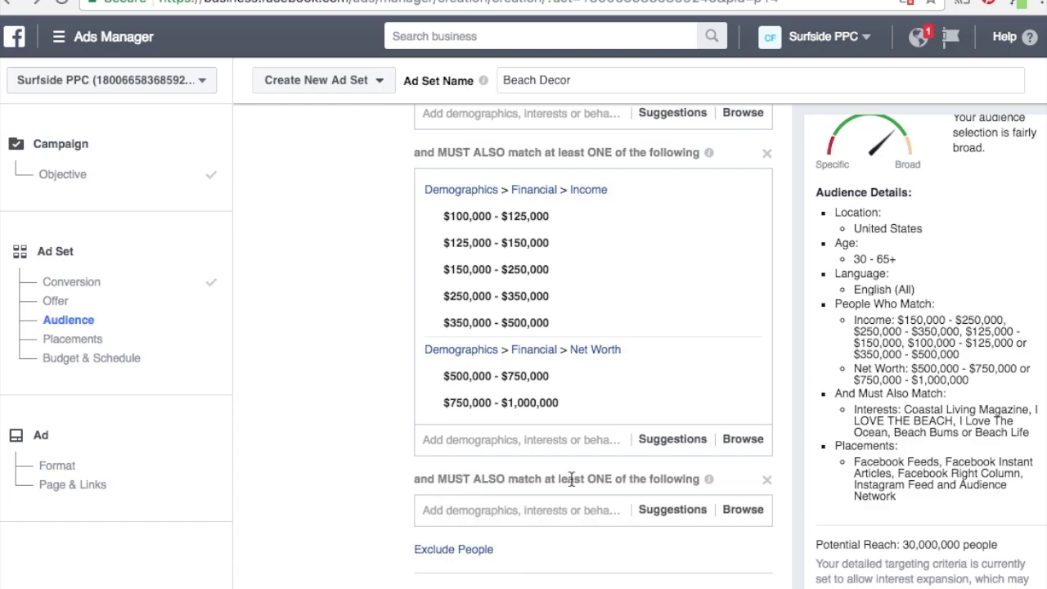
pyautogui.scroll(-3, 319, 365)
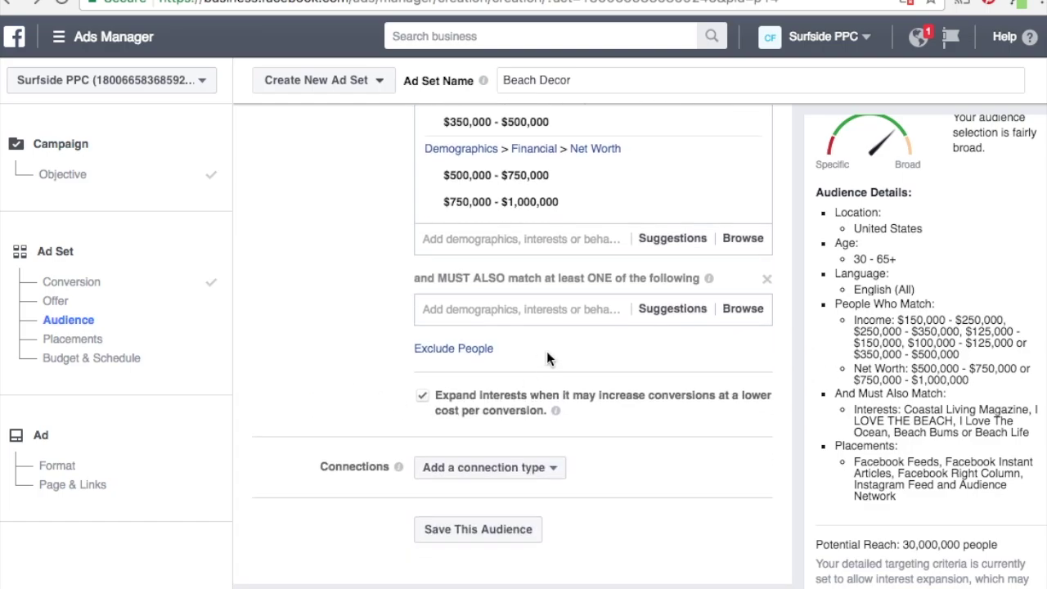
pyautogui.click(652, 309)
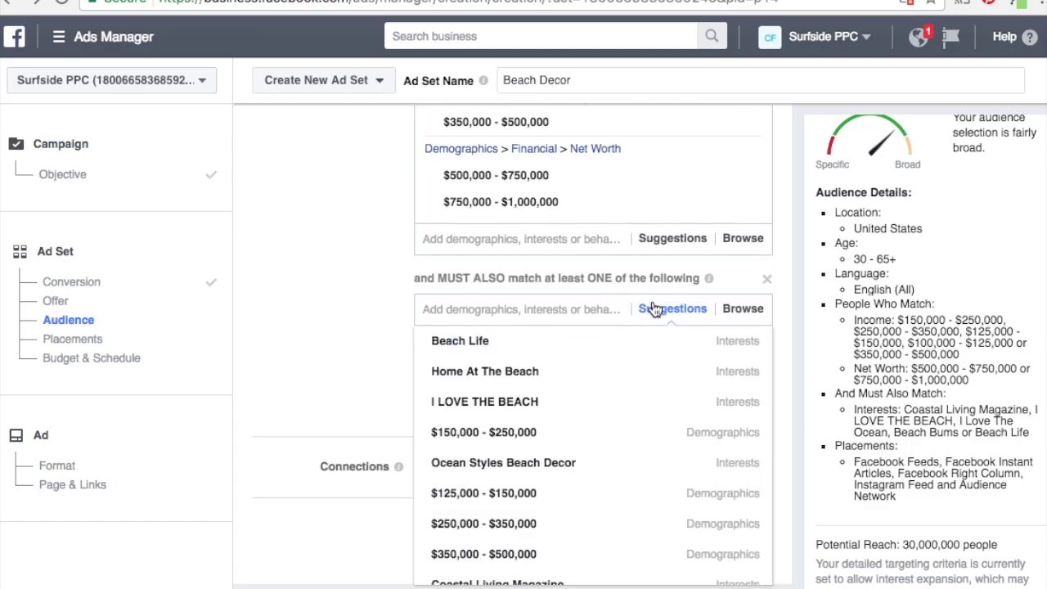
pyautogui.click(301, 325)
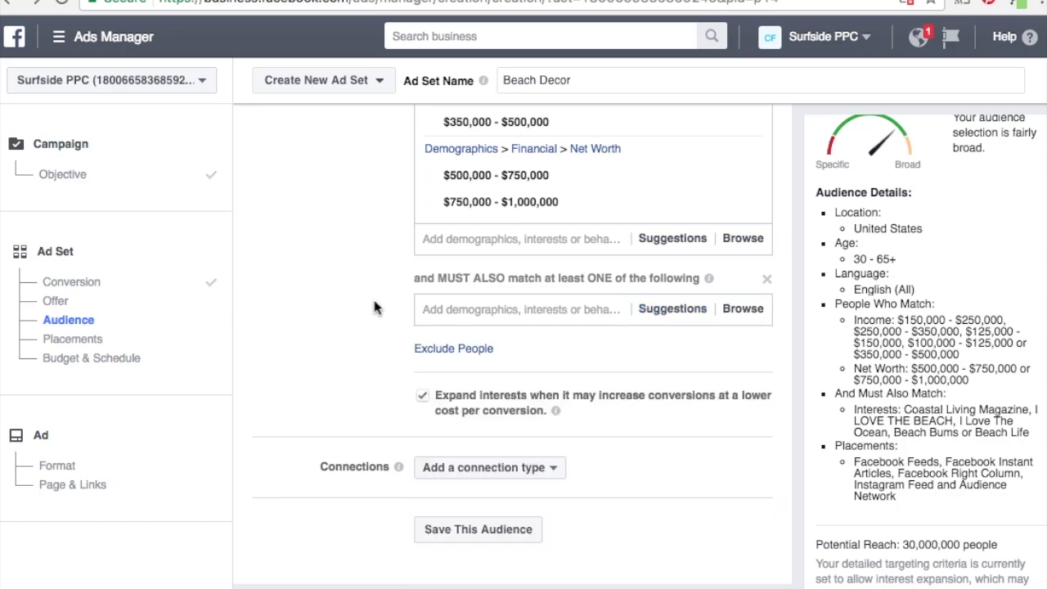
# Require Homeowners in that group via Demographics > Home > Home Ownership.
pyautogui.click(741, 310)
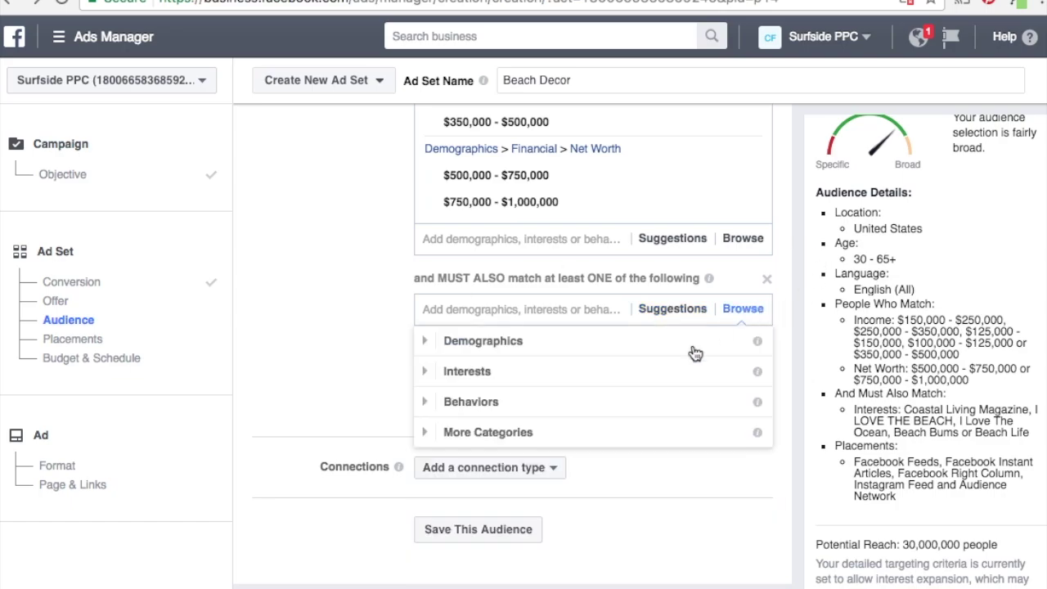
pyautogui.click(428, 344)
pyautogui.click(431, 470)
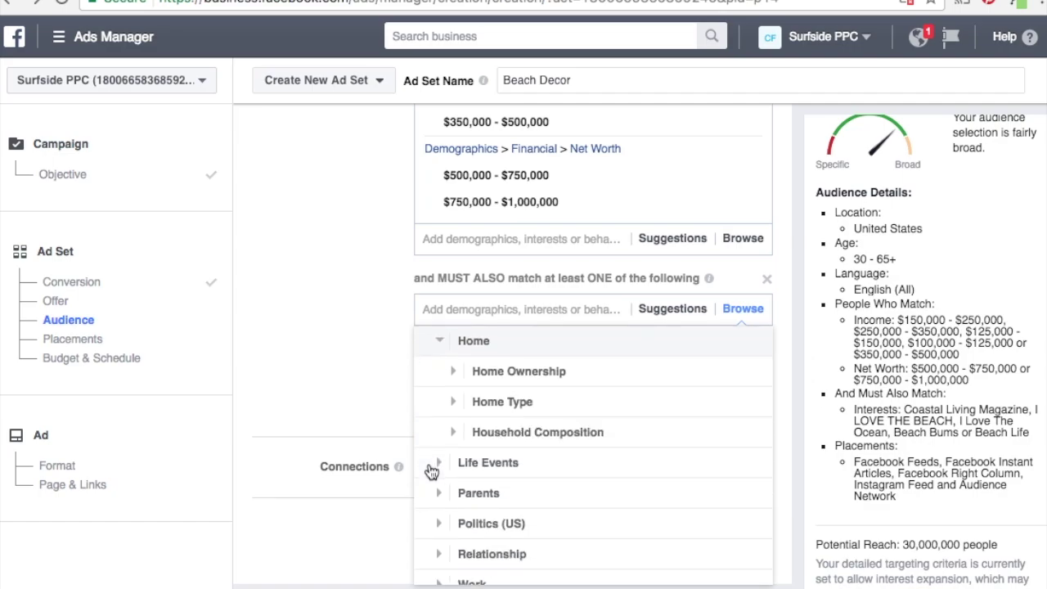
pyautogui.click(446, 371)
pyautogui.moveTo(522, 403)
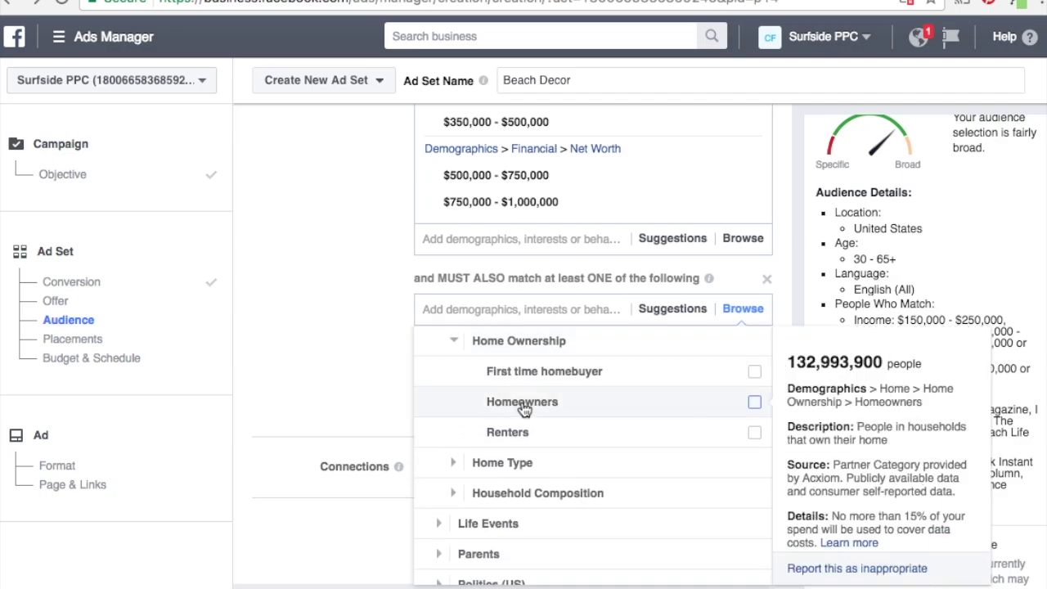
pyautogui.click(524, 409)
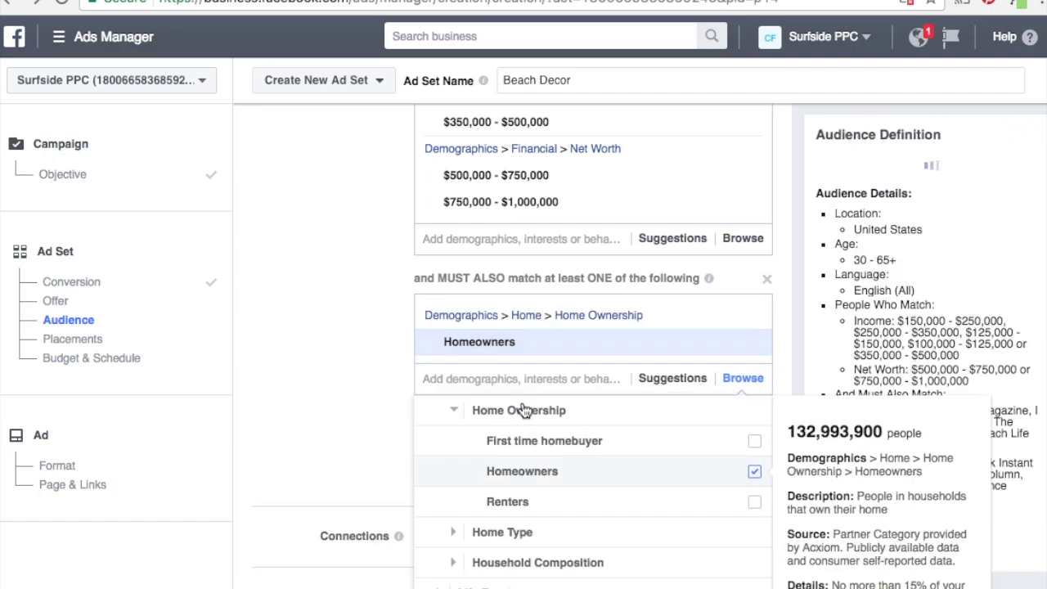
pyautogui.click(794, 254)
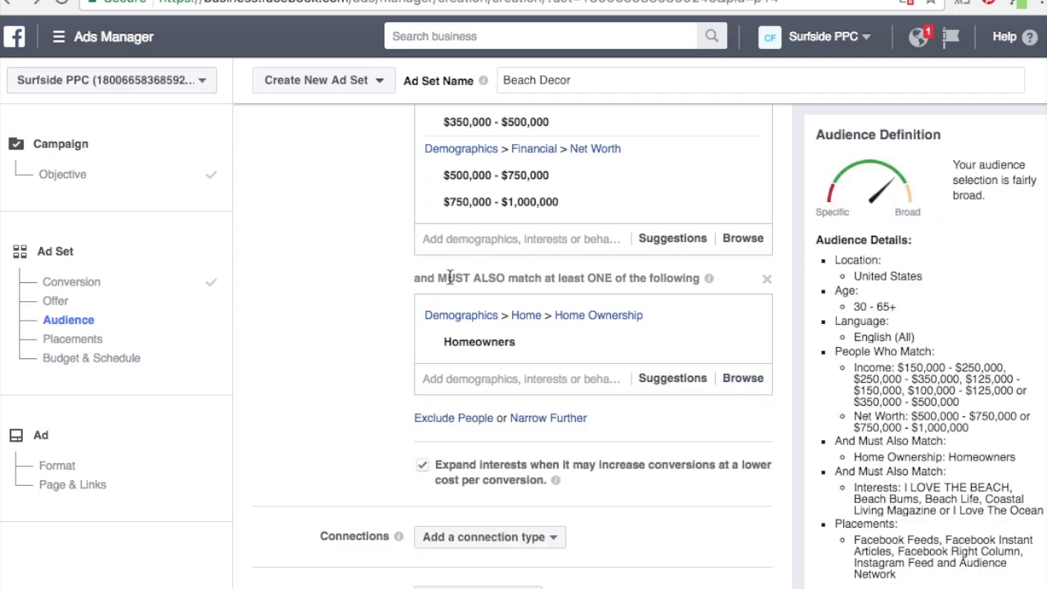
pyautogui.scroll(-3, 890, 351)
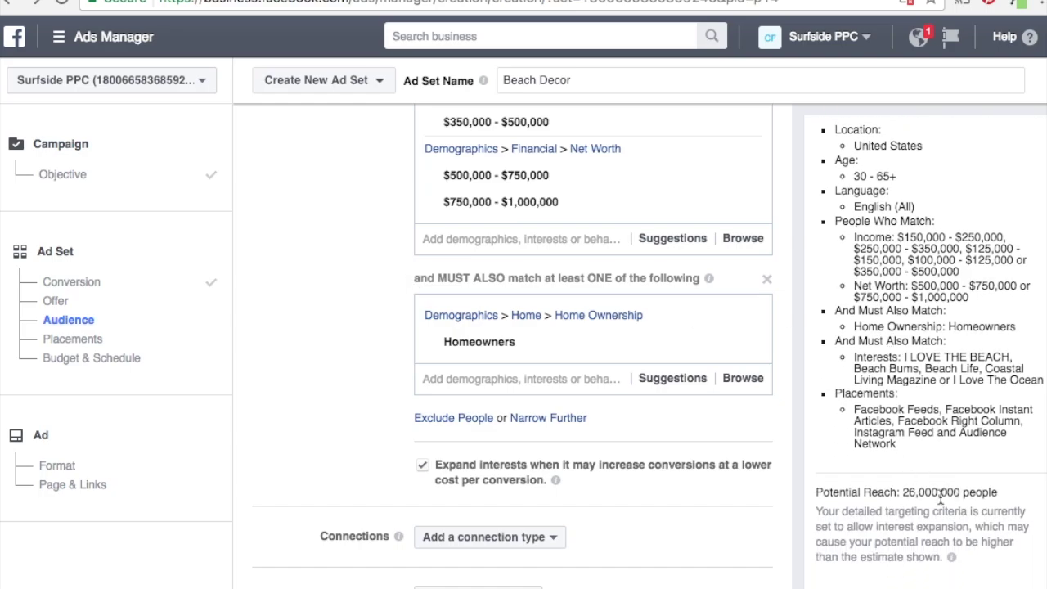
# Remove the $100,000 - $125,000 bracket from the Income targets.
pyautogui.scroll(3, 895, 299)
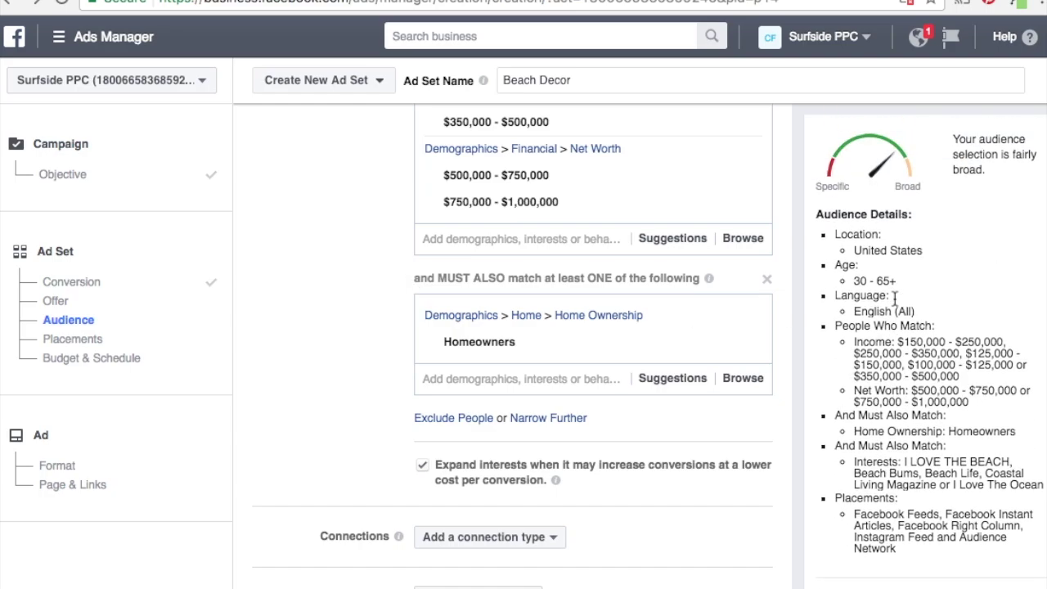
pyautogui.scroll(4, 319, 308)
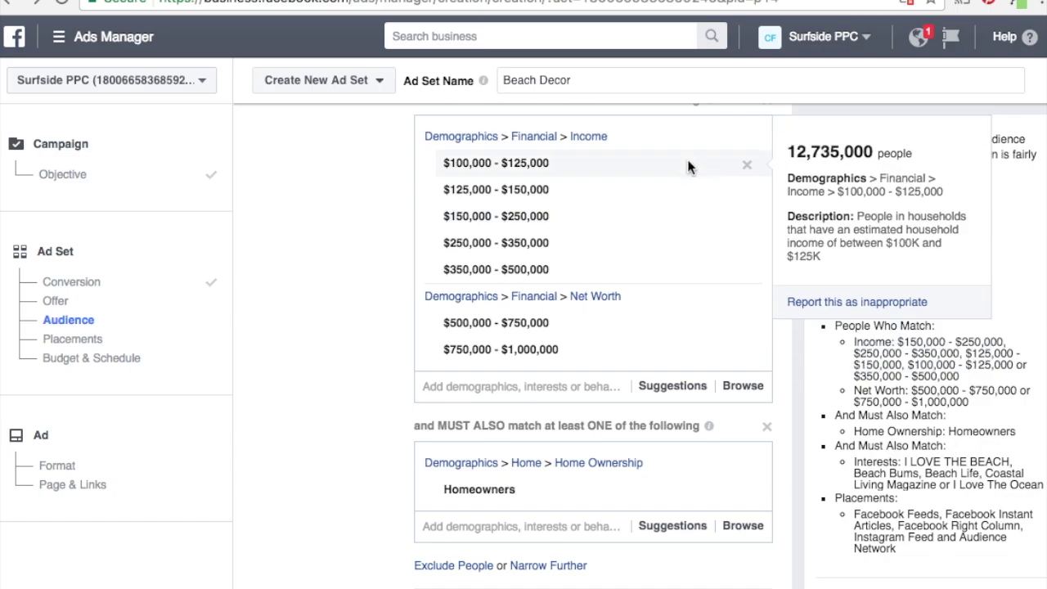
pyautogui.click(744, 167)
# Review the audience's interests, income, net worth and Homeowners settings.
pyautogui.scroll(-3, 892, 425)
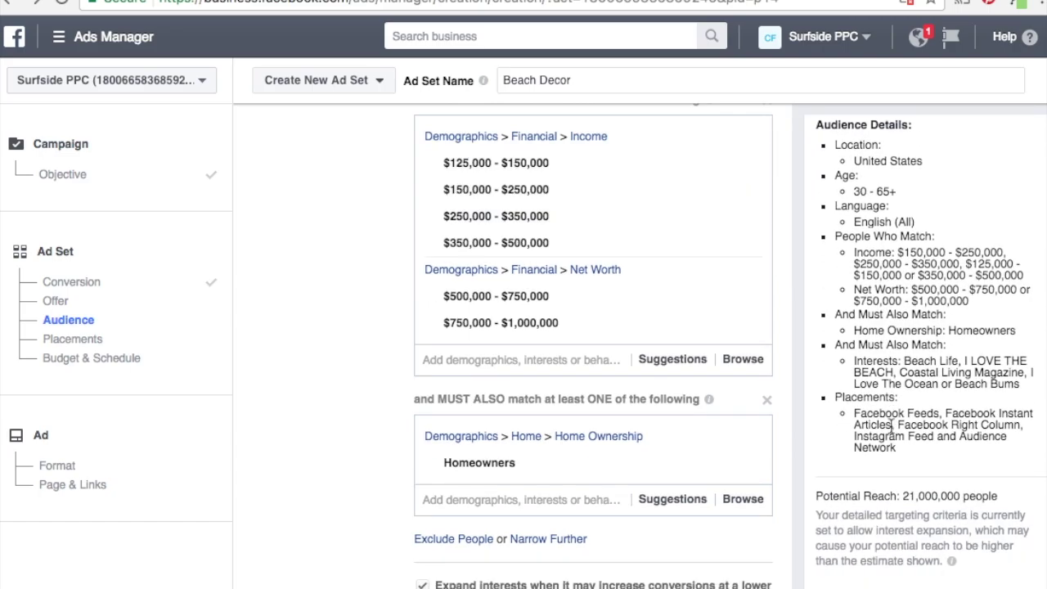
pyautogui.scroll(3, 892, 426)
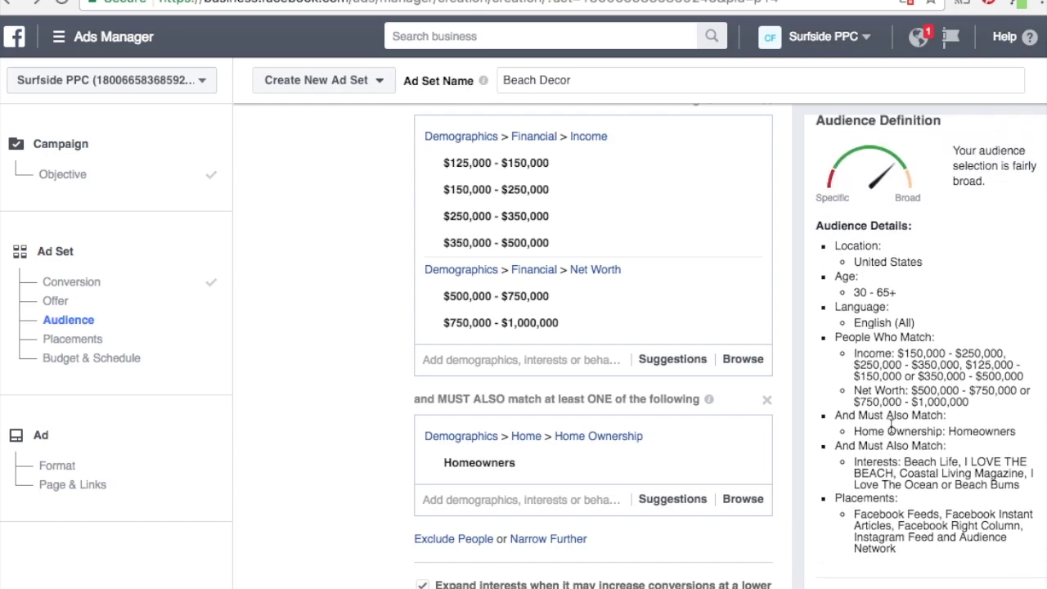
pyautogui.scroll(4, 359, 340)
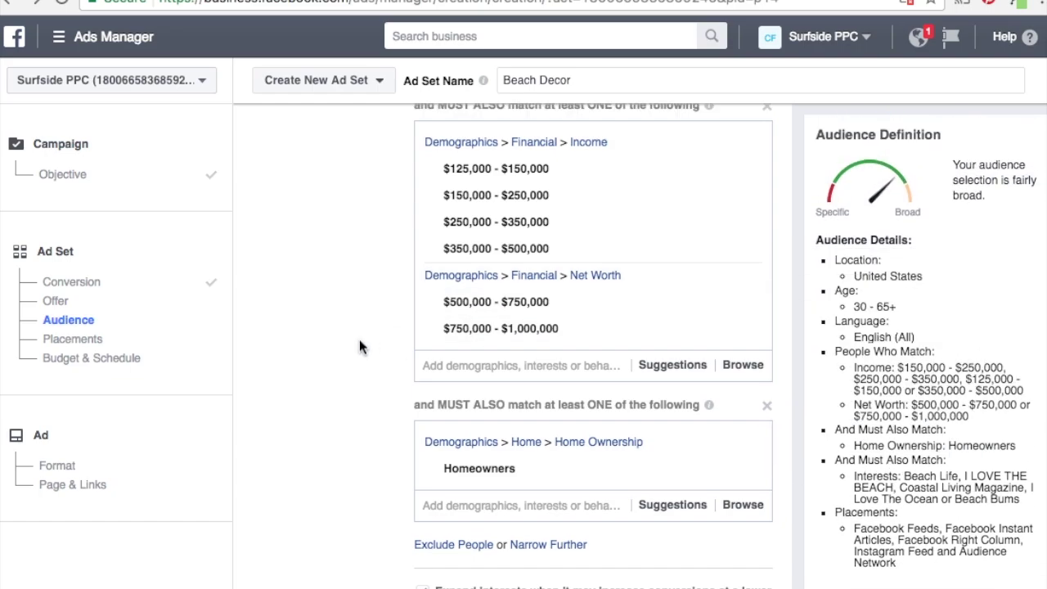
pyautogui.moveTo(558, 208)
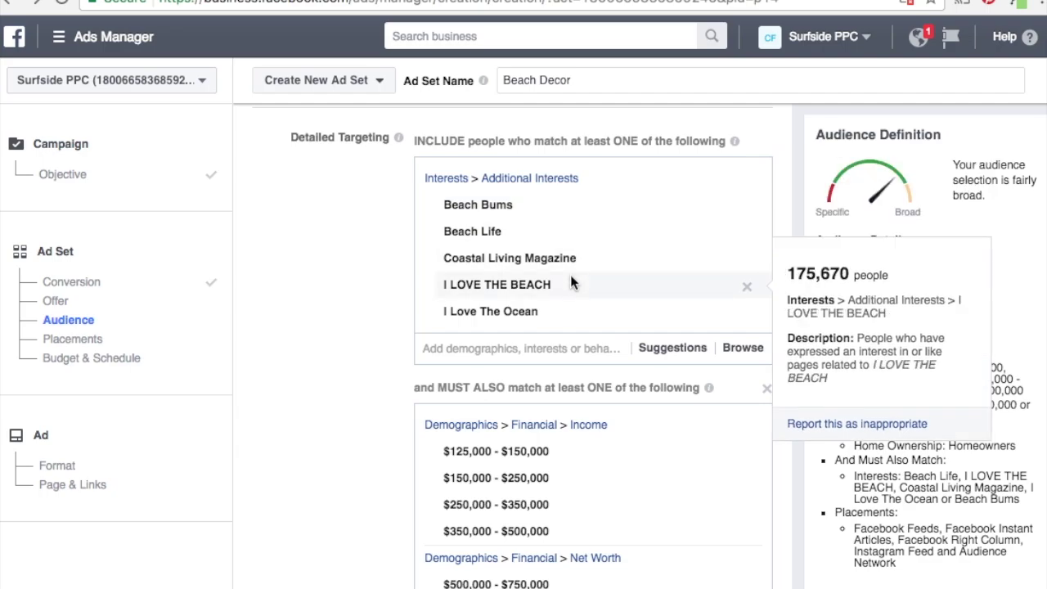
pyautogui.moveTo(571, 312)
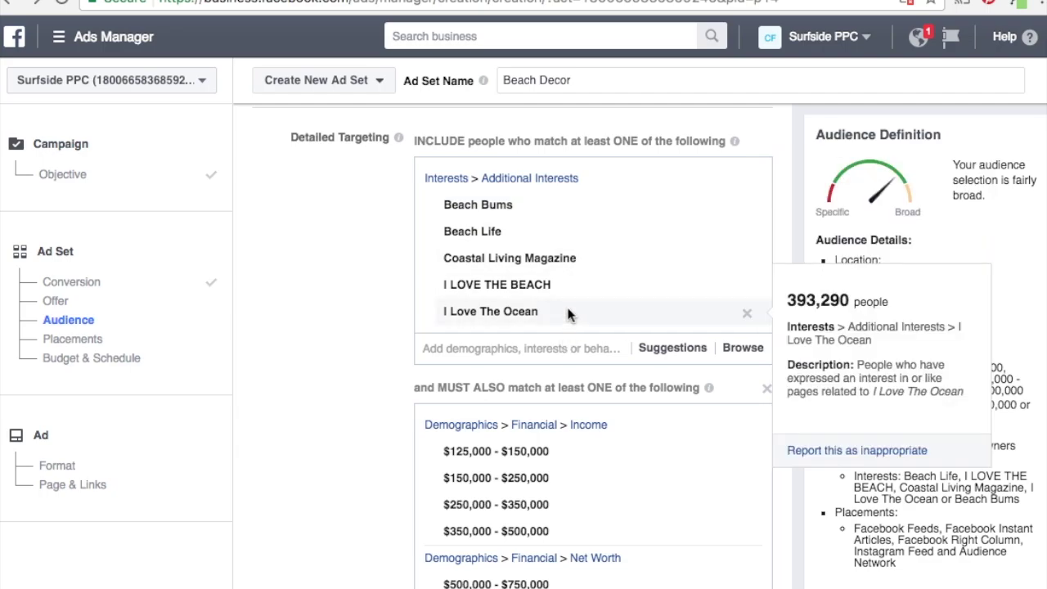
pyautogui.scroll(2, 354, 313)
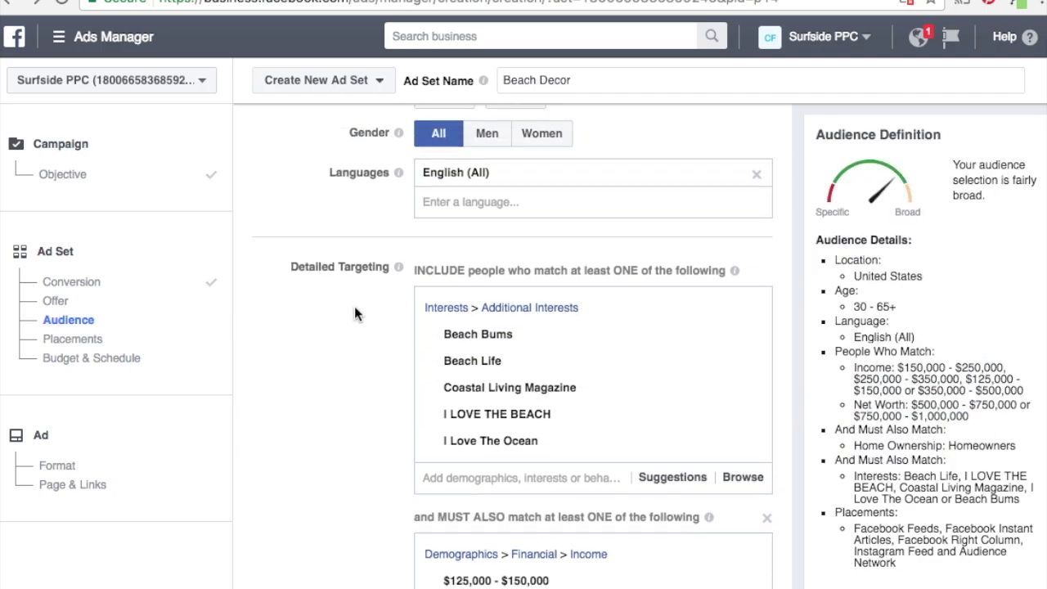
pyautogui.scroll(2, 354, 306)
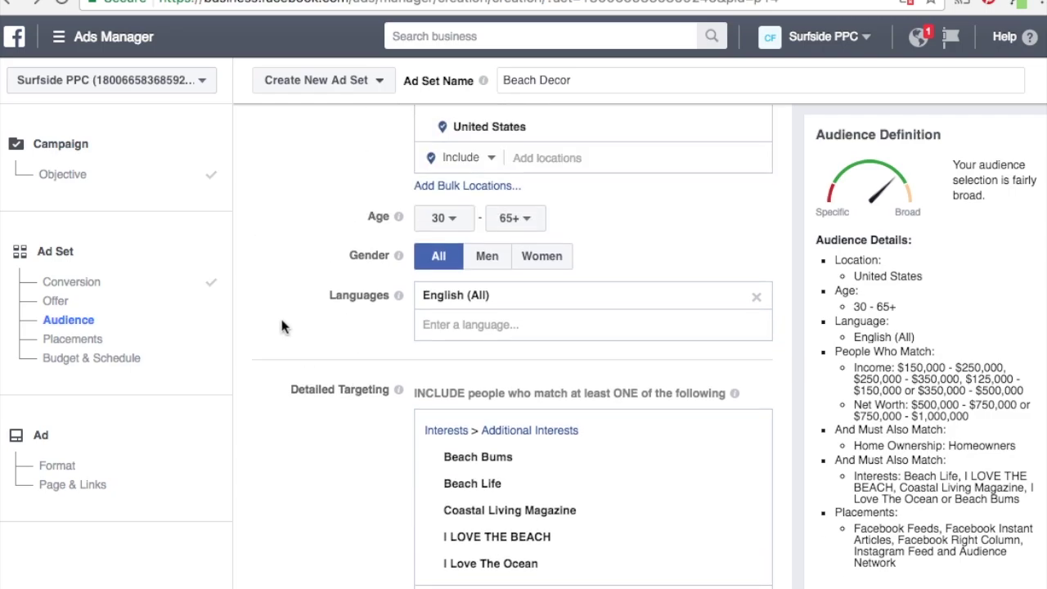
pyautogui.scroll(-5, 277, 320)
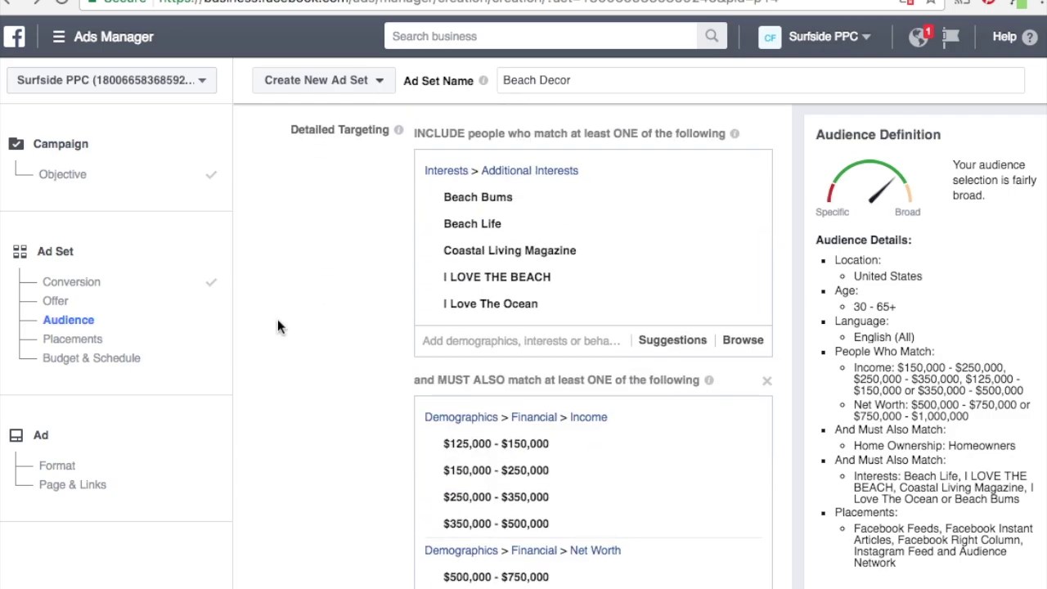
pyautogui.scroll(-7, 277, 326)
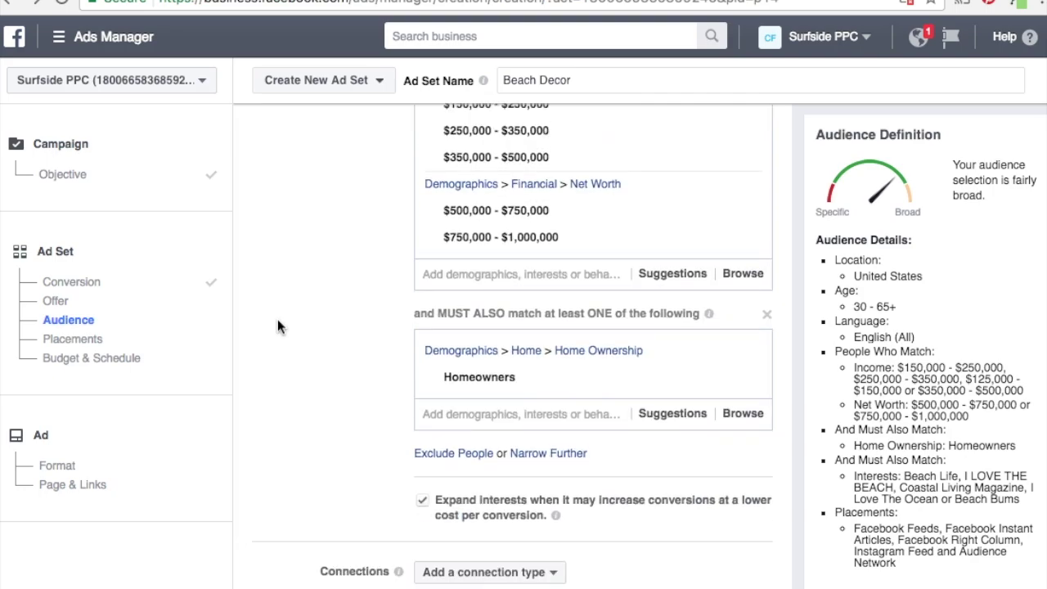
pyautogui.scroll(-3, 277, 327)
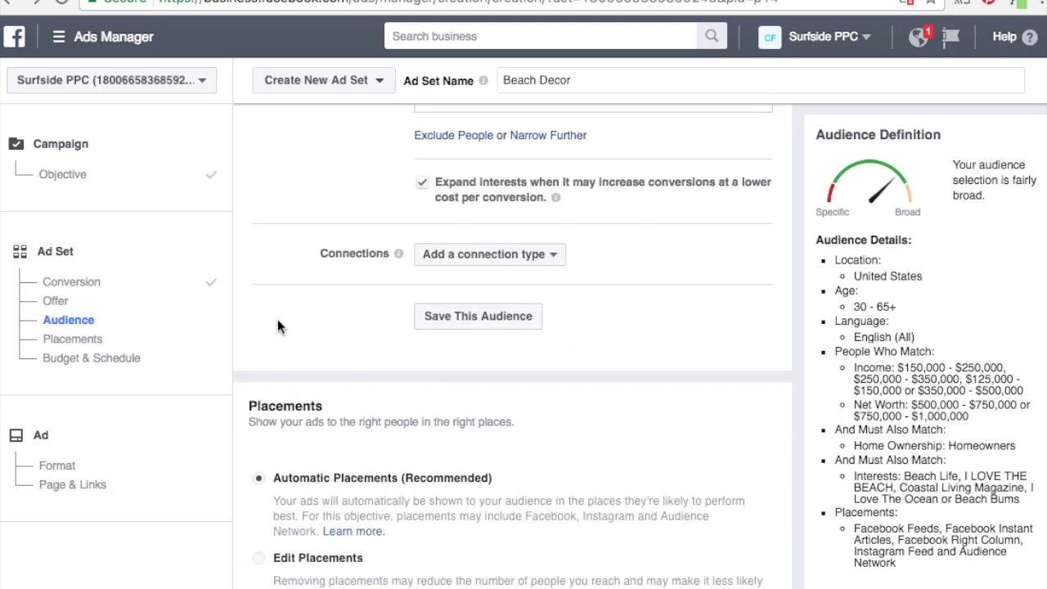
pyautogui.click(538, 254)
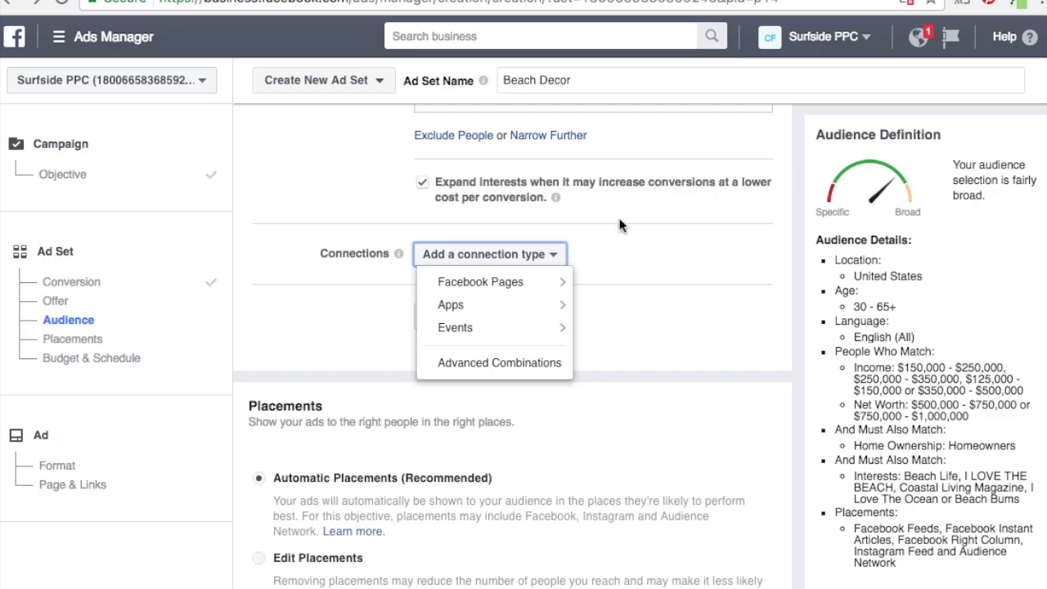
pyautogui.moveTo(531, 282)
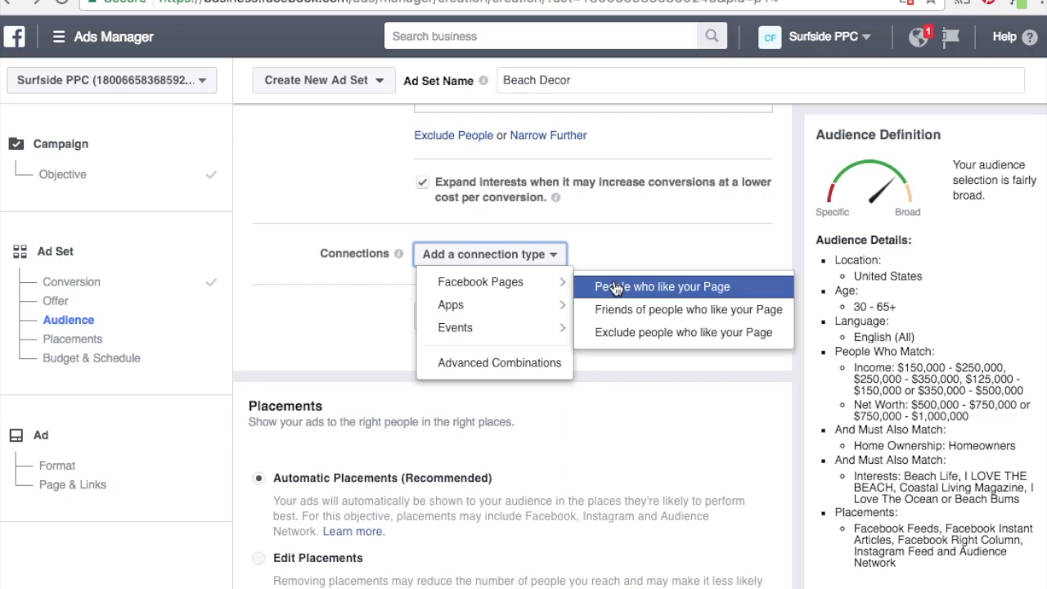
pyautogui.click(618, 334)
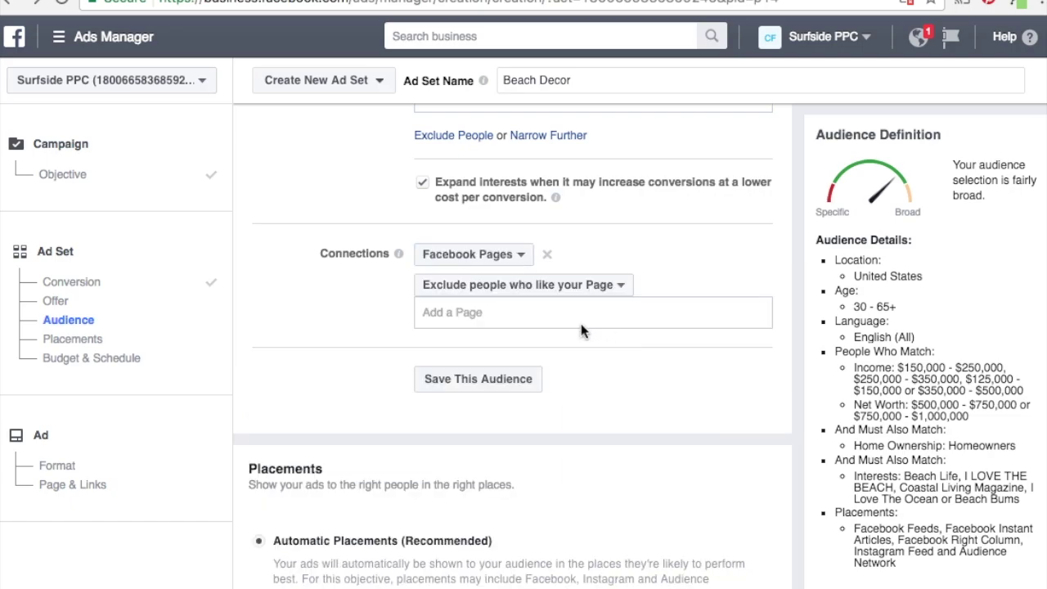
pyautogui.click(581, 324)
pyautogui.write('beach')
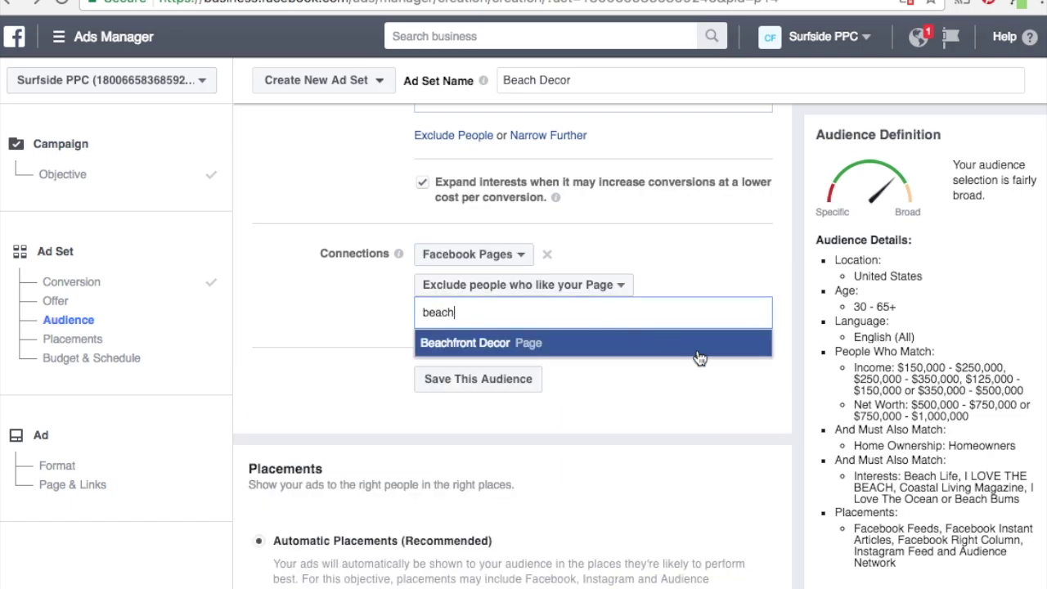
pyautogui.click(697, 351)
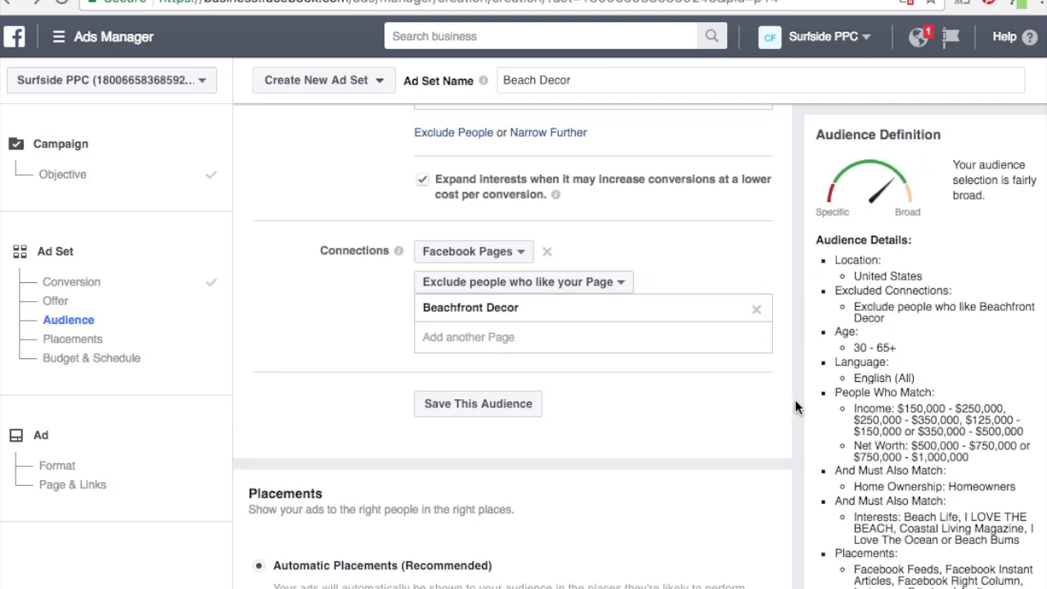
pyautogui.scroll(-3, 795, 399)
pyautogui.scroll(-4, 841, 395)
pyautogui.scroll(4, 841, 395)
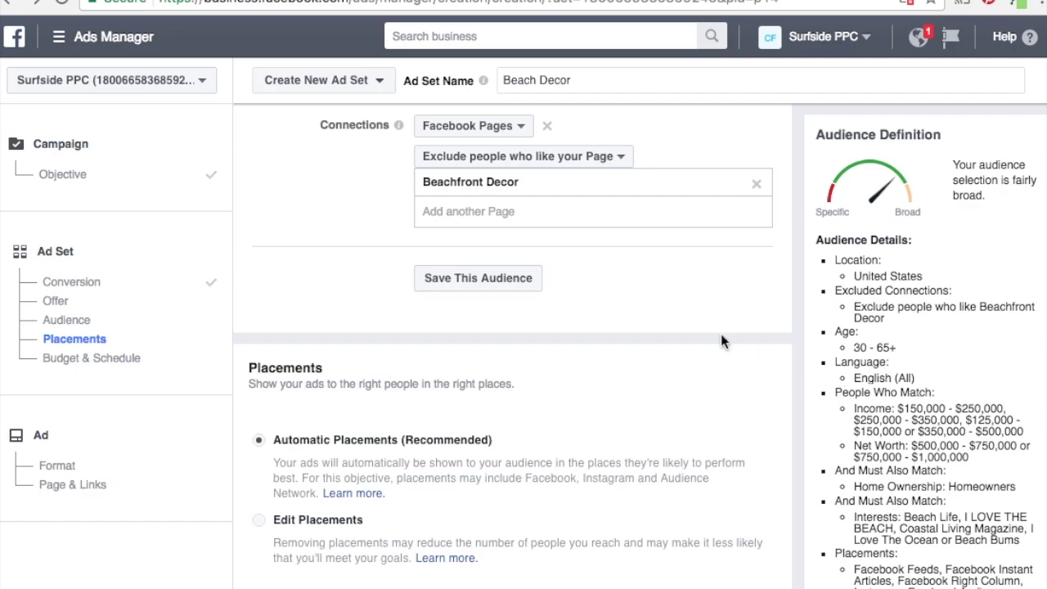
pyautogui.scroll(-3, 696, 328)
pyautogui.scroll(5, 696, 327)
pyautogui.scroll(2, 696, 327)
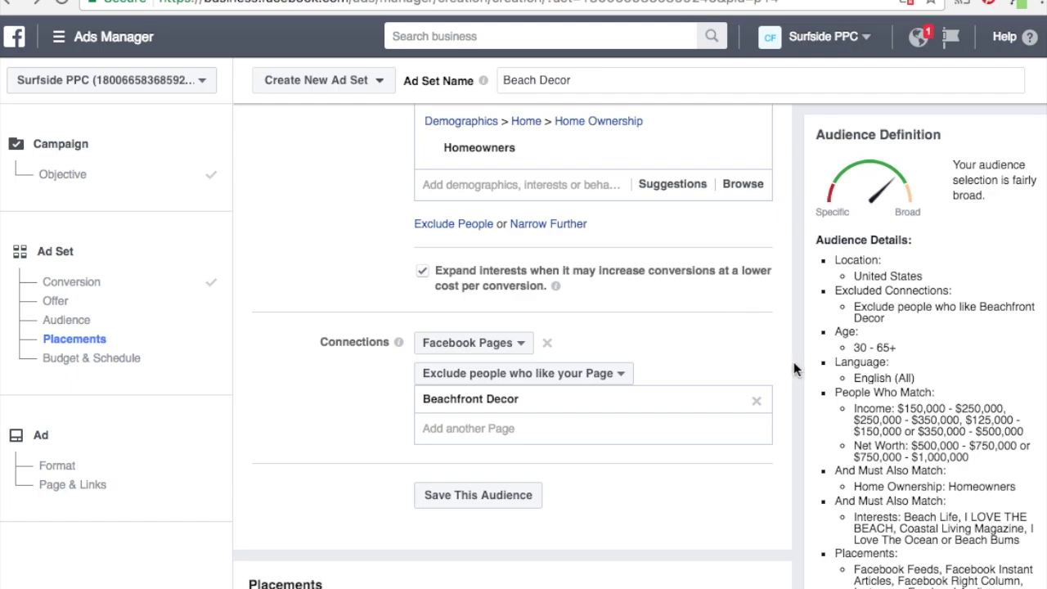
pyautogui.scroll(-5, 793, 364)
pyautogui.scroll(-4, 794, 362)
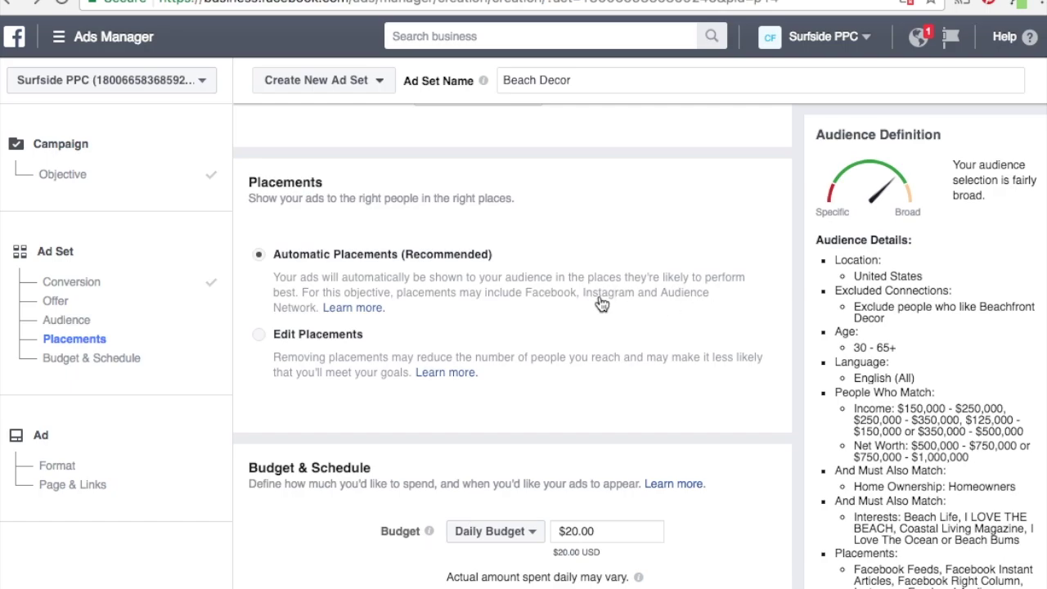
# Use Edit Placements and uncheck Instagram and Audience Network, keeping only Facebook placements.
pyautogui.click(258, 335)
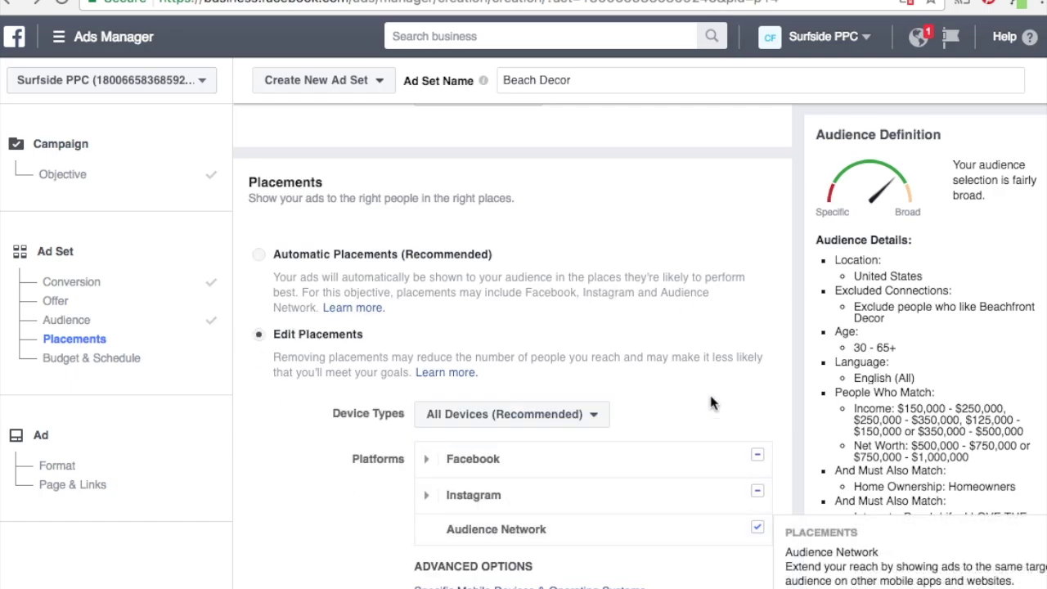
pyautogui.scroll(-2, 709, 393)
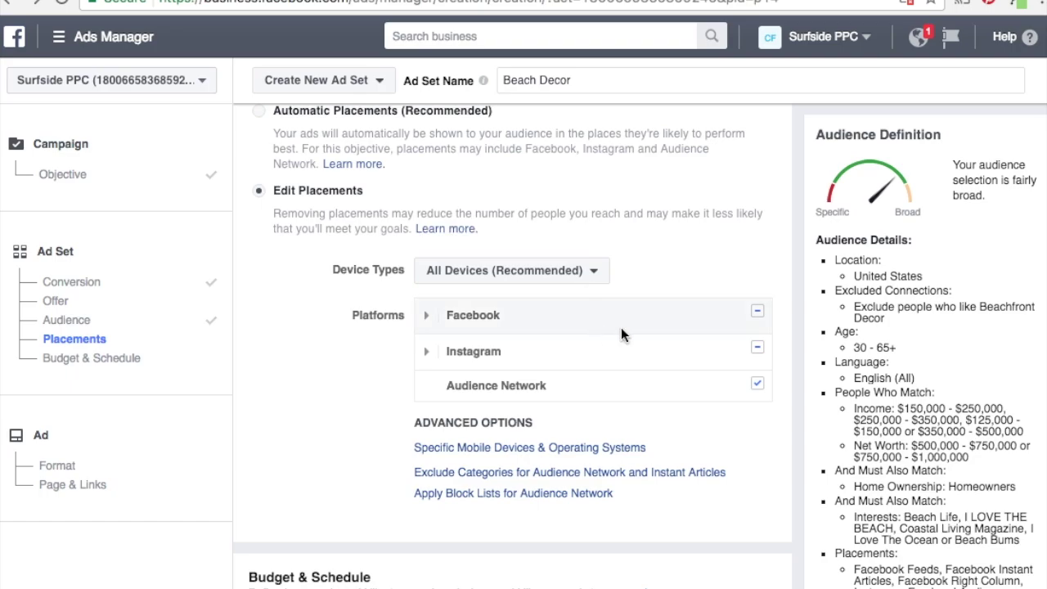
pyautogui.click(757, 347)
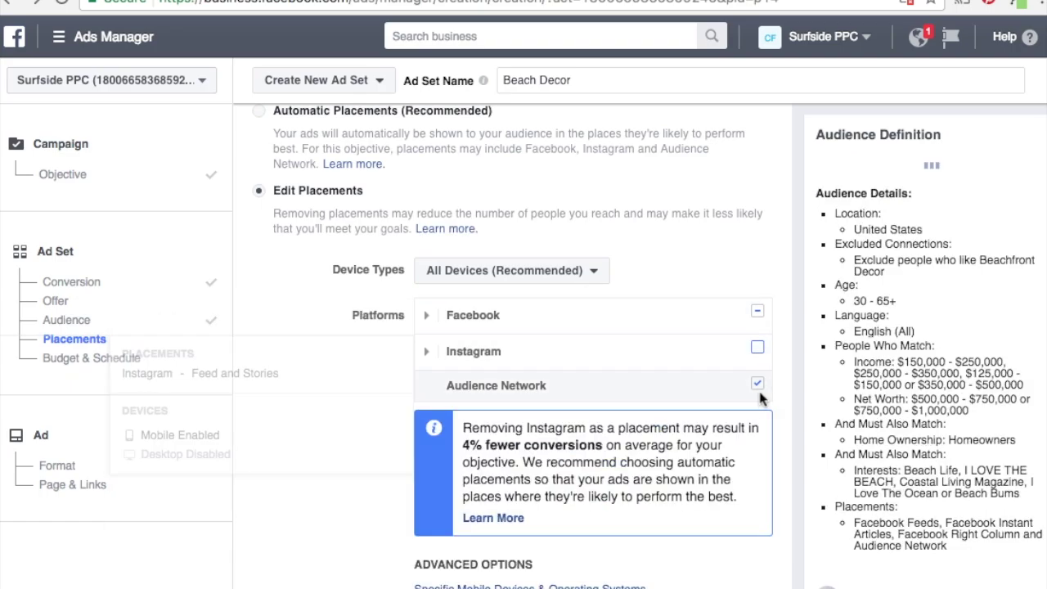
pyautogui.click(758, 386)
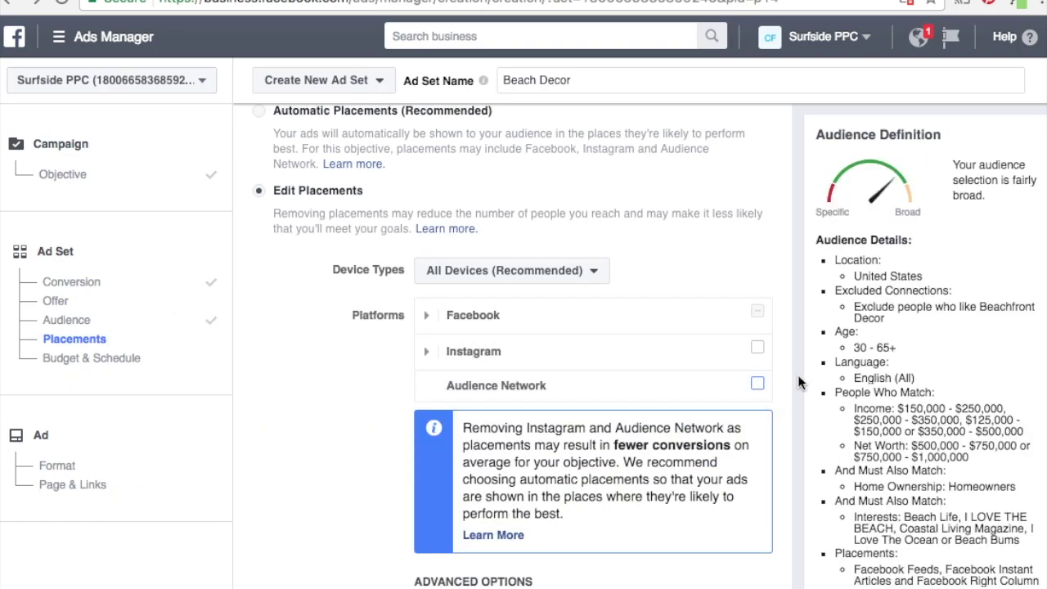
pyautogui.scroll(-1, 798, 376)
pyautogui.scroll(-1, 798, 376)
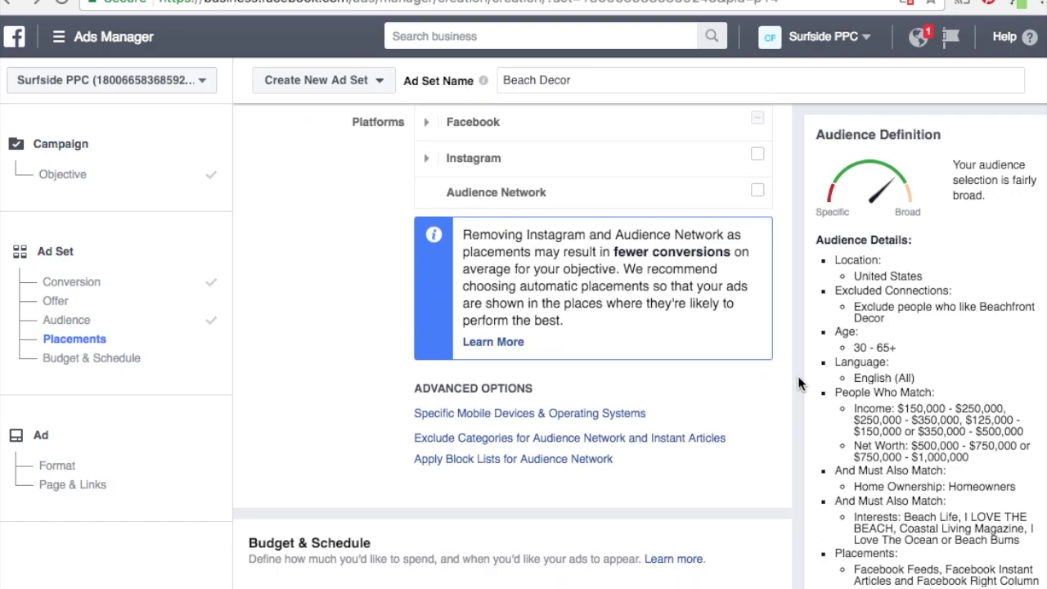
pyautogui.scroll(2, 708, 325)
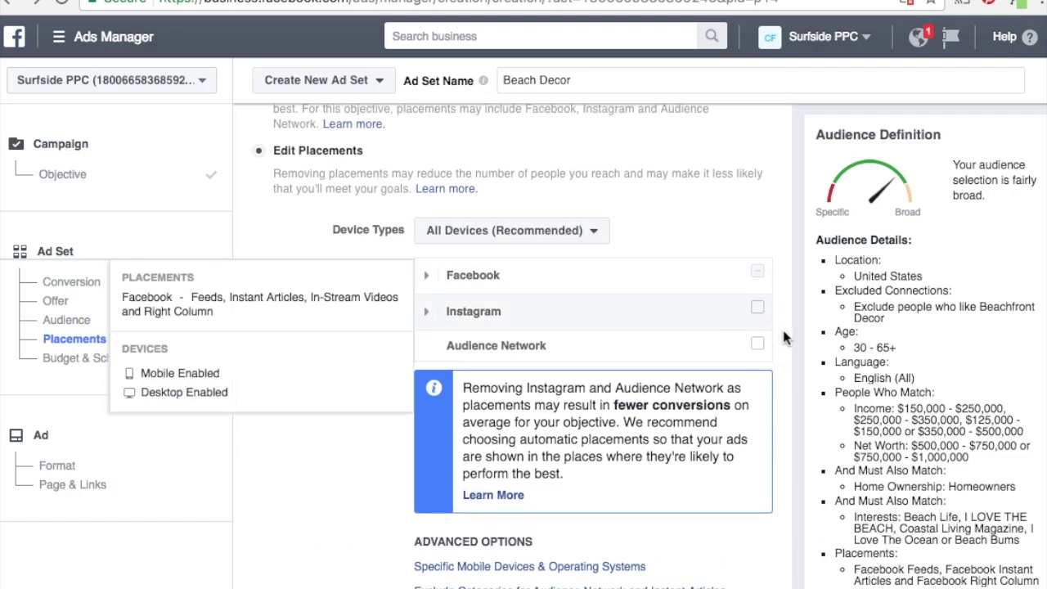
pyautogui.moveTo(424, 278)
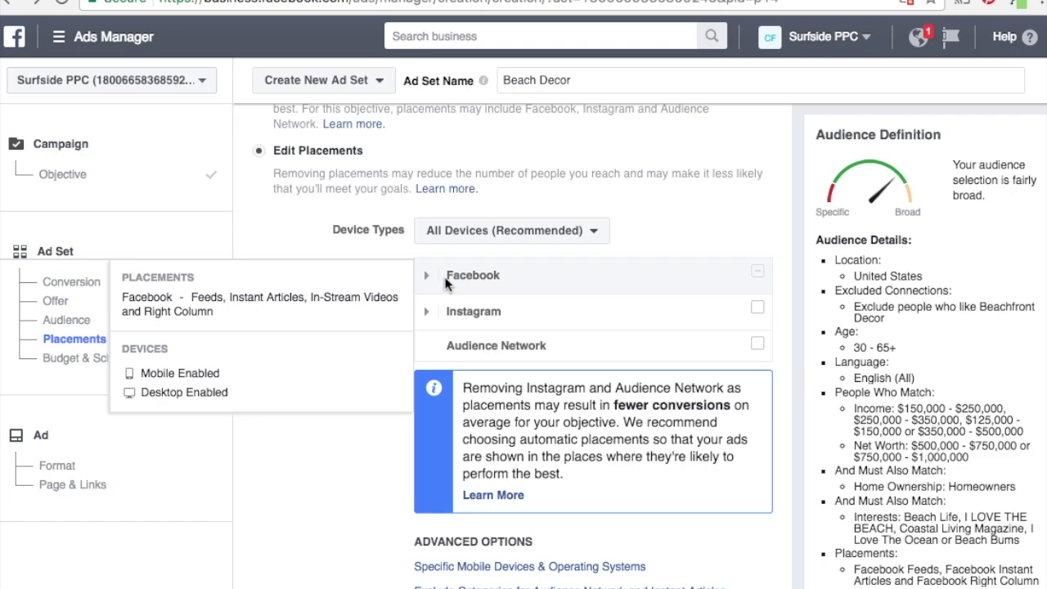
pyautogui.scroll(-3, 806, 320)
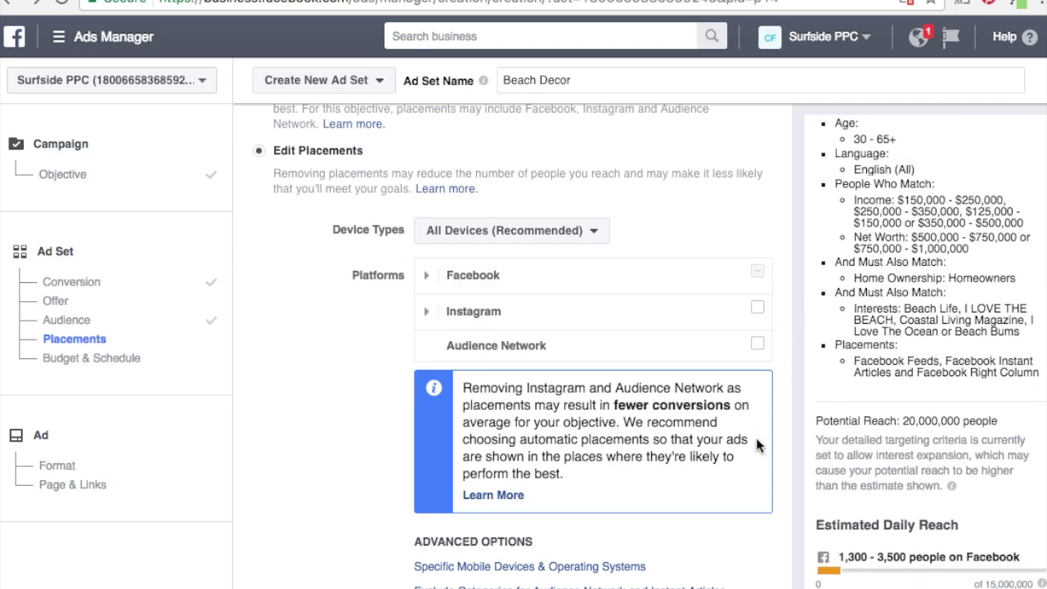
pyautogui.scroll(-5, 754, 446)
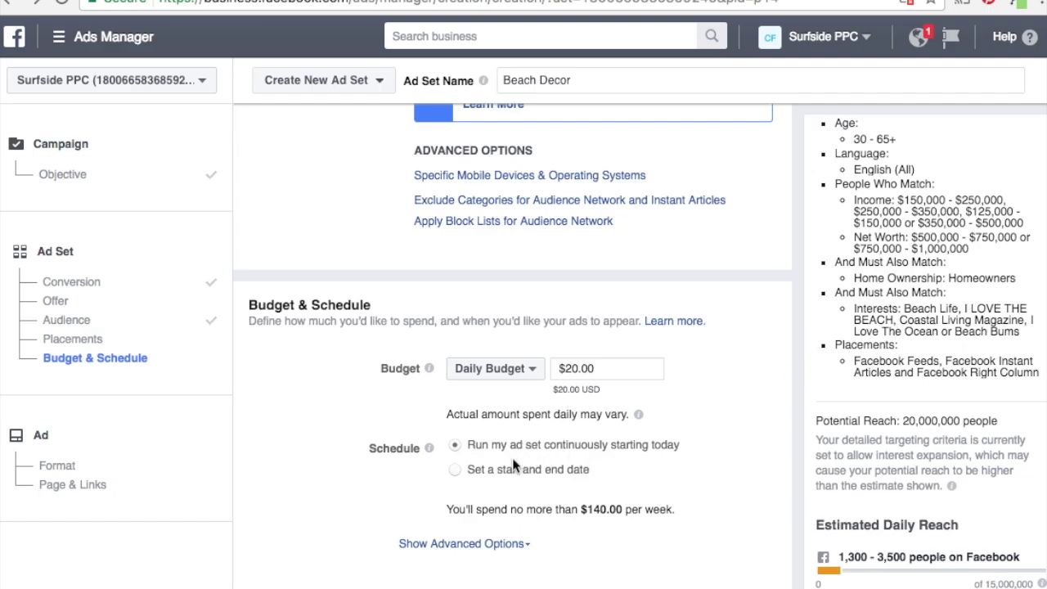
# Schedule the ad set with a start and end date, keeping Mar 13 – Apr 13, 2017.
pyautogui.click(455, 473)
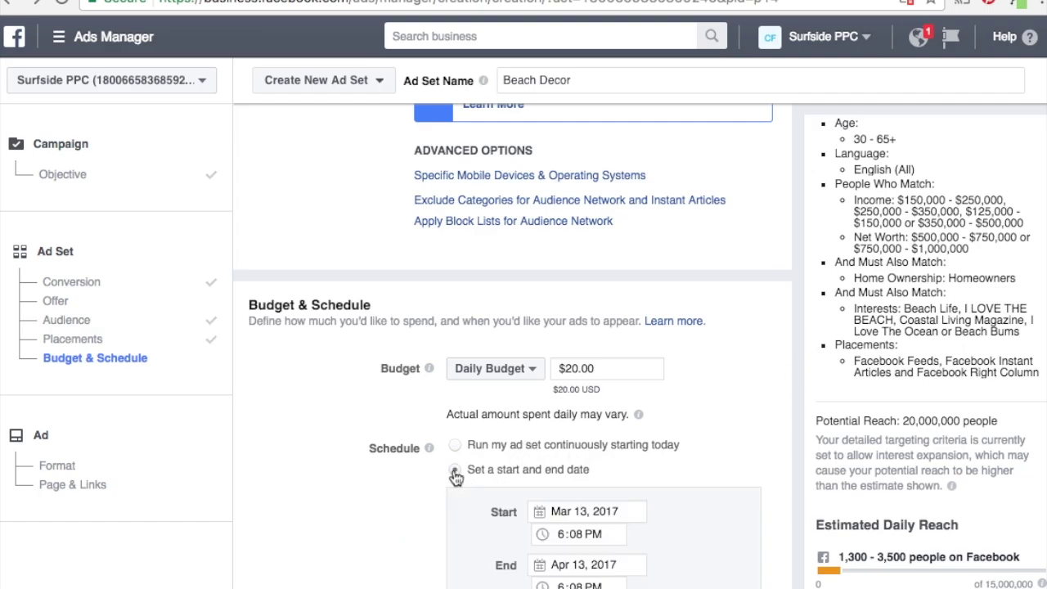
pyautogui.scroll(-2, 685, 548)
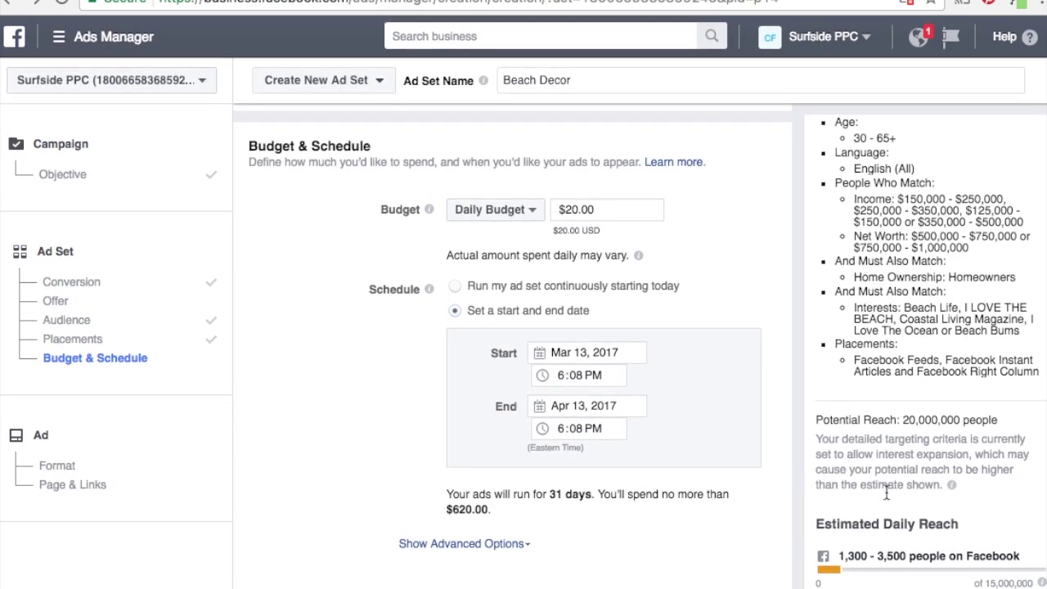
pyautogui.scroll(-1, 887, 491)
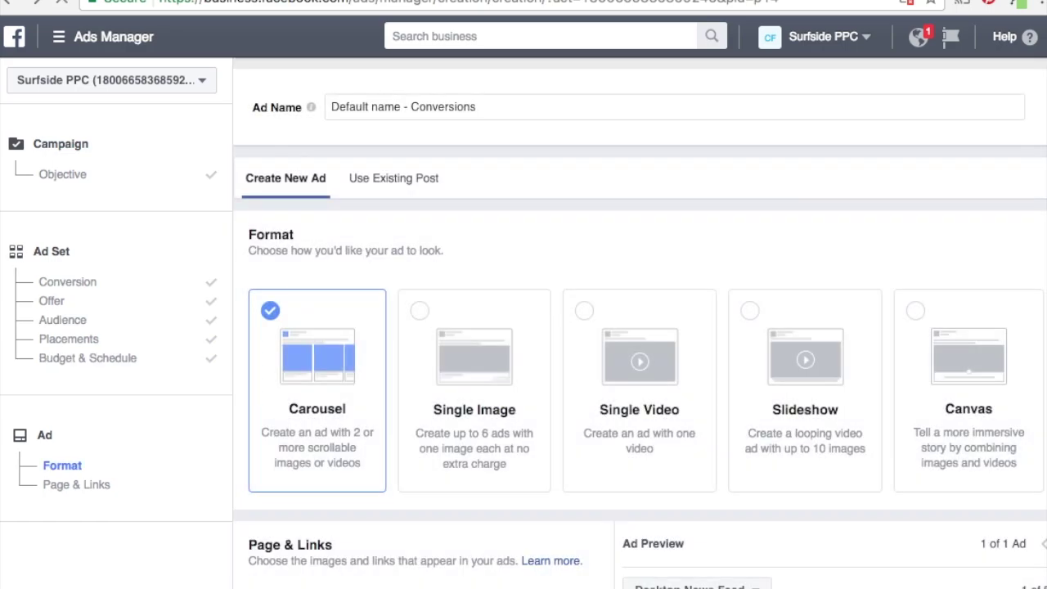
# Change the ad format from Carousel to Single Image.
pyautogui.scroll(-1, 598, 509)
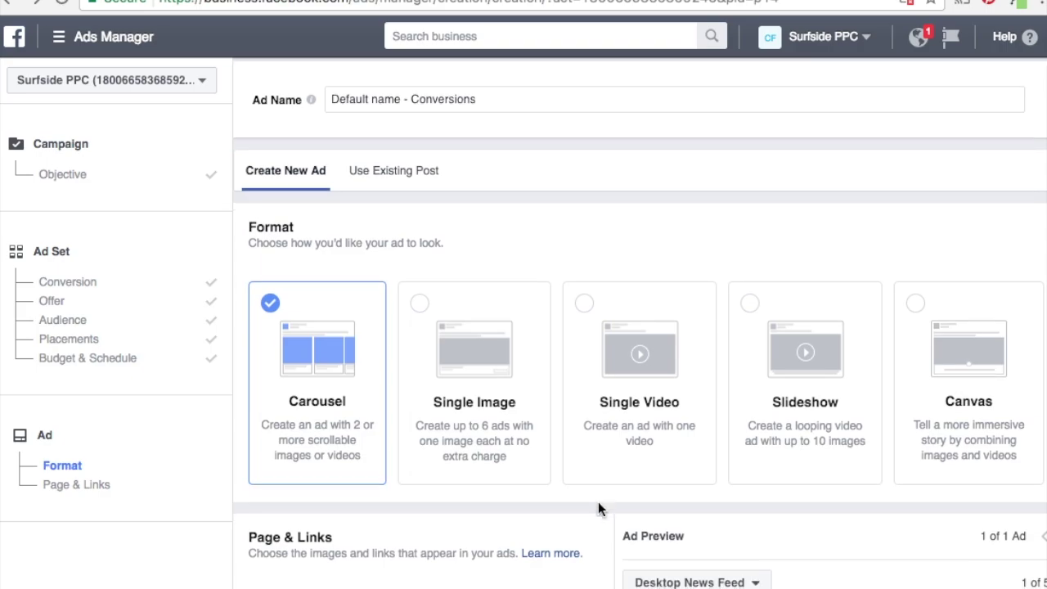
pyautogui.click(471, 352)
pyautogui.scroll(-2, 643, 568)
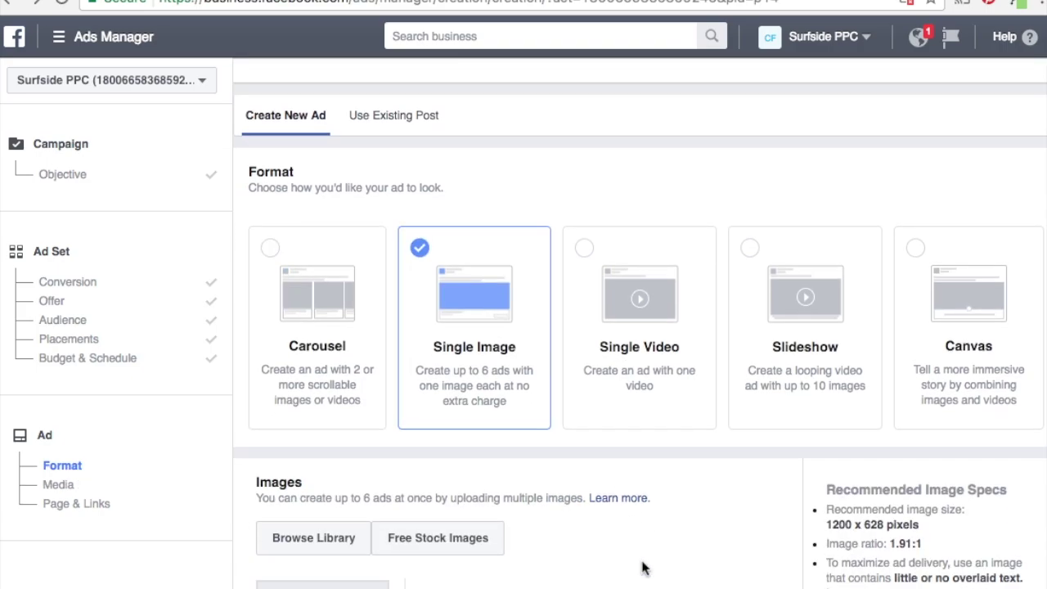
pyautogui.scroll(-5, 643, 569)
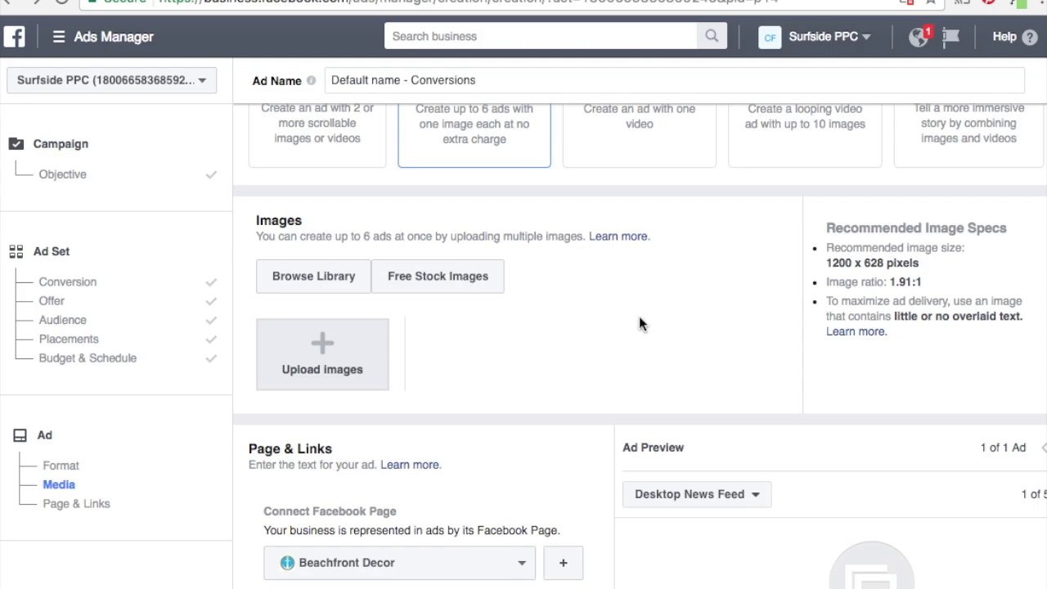
pyautogui.click(486, 282)
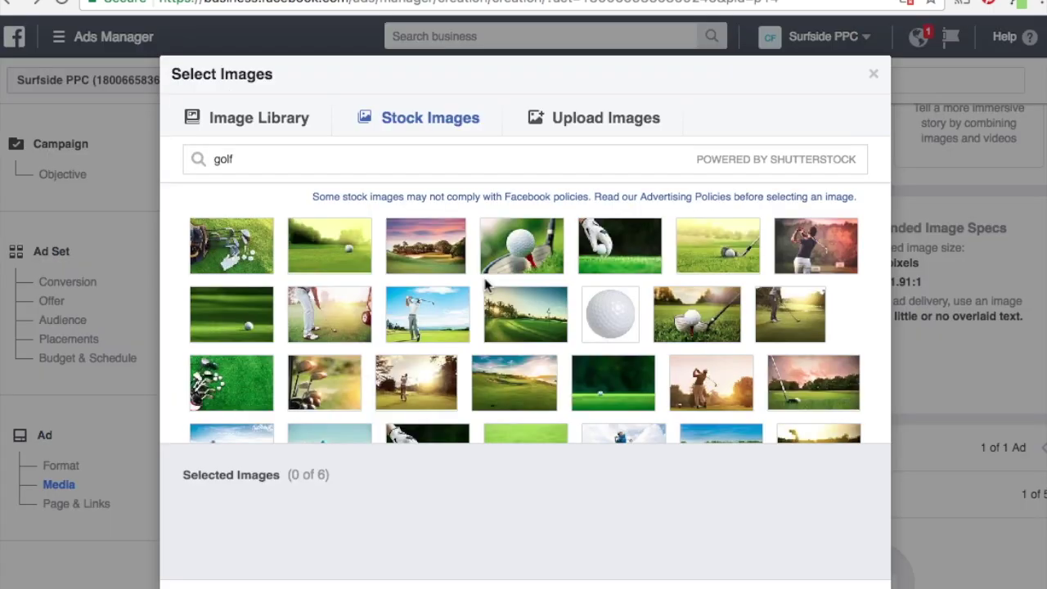
pyautogui.moveTo(246, 255)
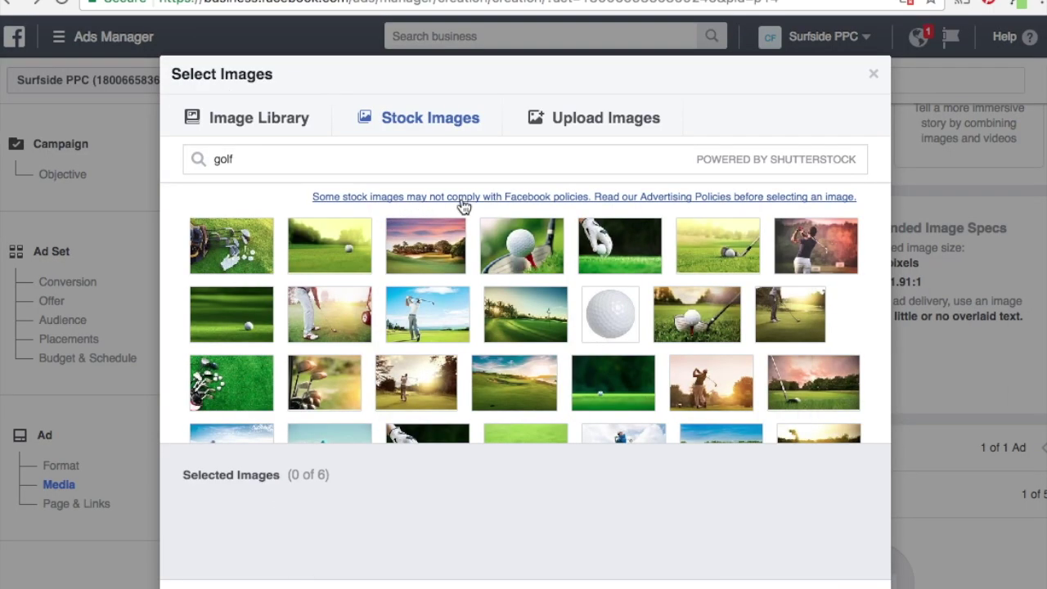
pyautogui.moveTo(519, 319)
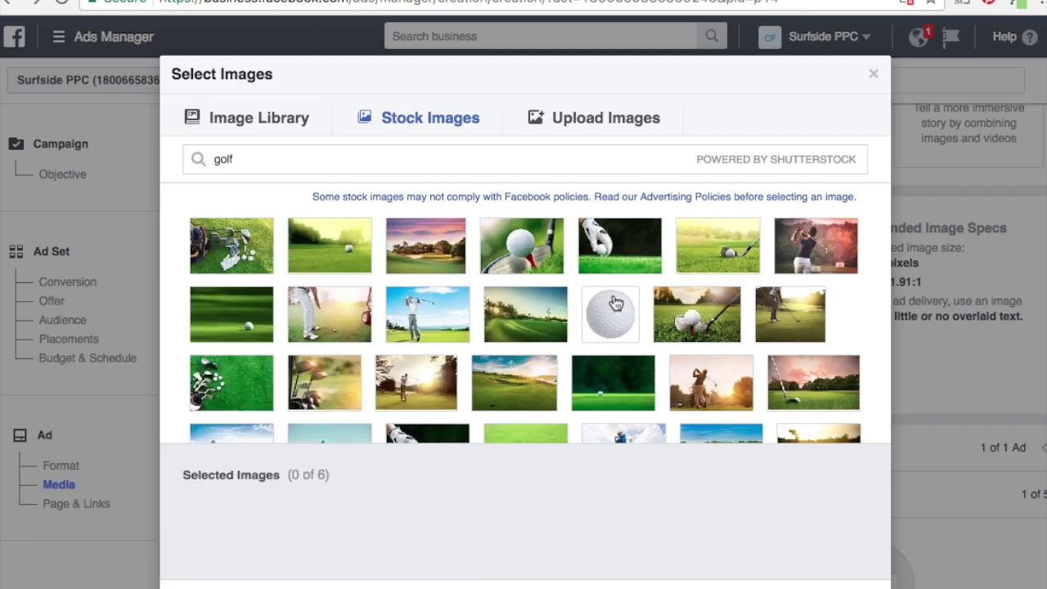
pyautogui.moveTo(692, 326)
pyautogui.press('Escape')
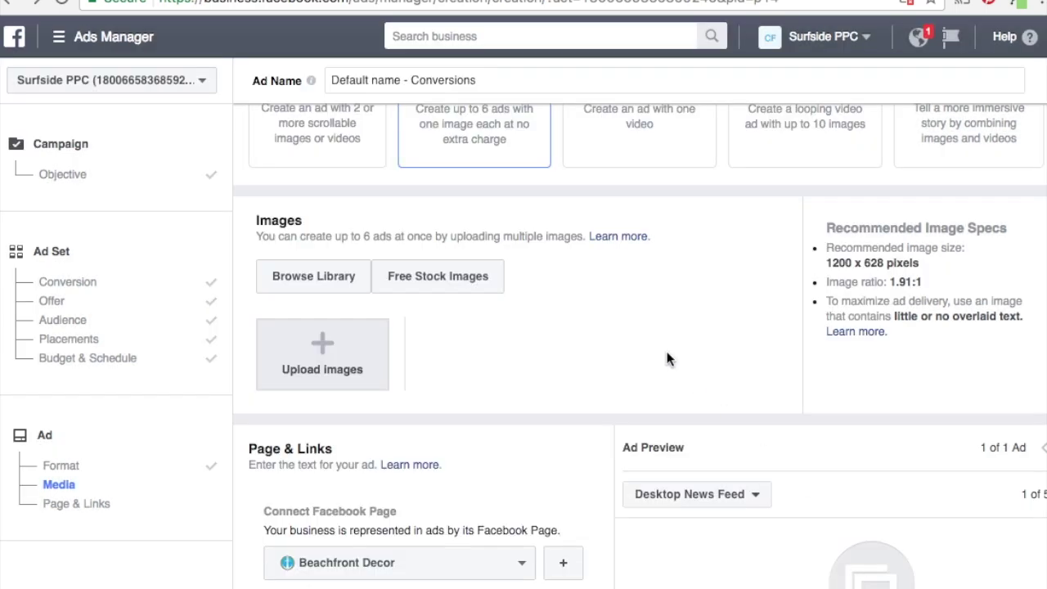
# Choose the flip-flop wall hanger photo from the Image Library as the ad image.
pyautogui.scroll(-1, 594, 463)
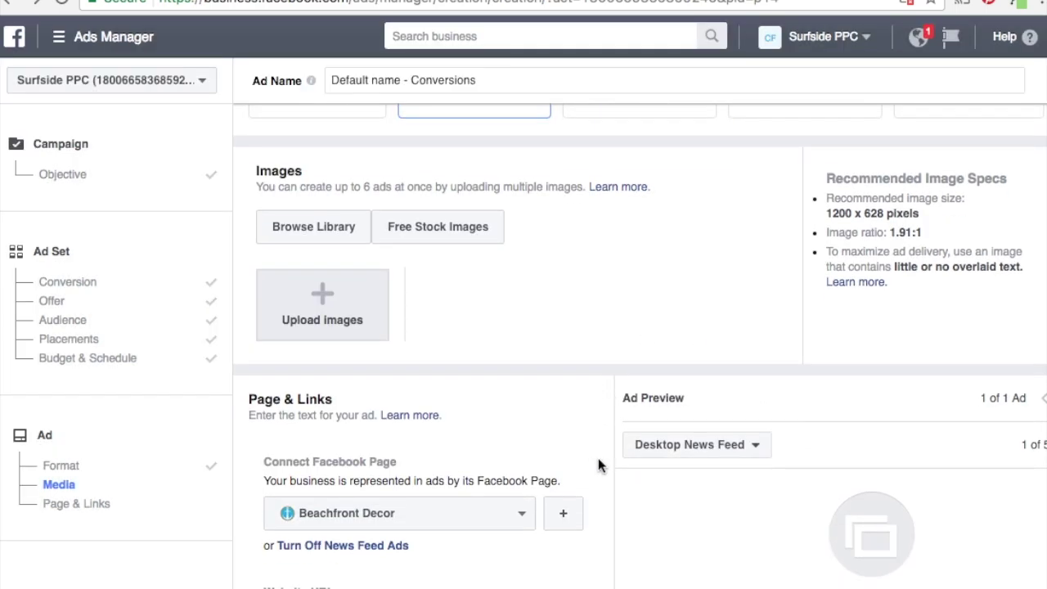
pyautogui.scroll(-1, 598, 465)
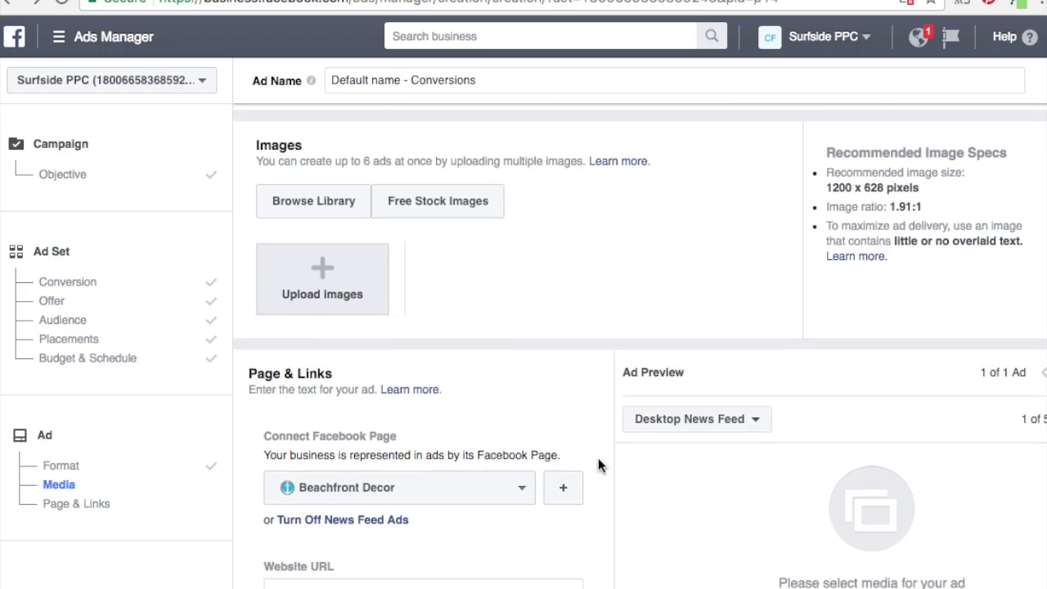
pyautogui.click(331, 215)
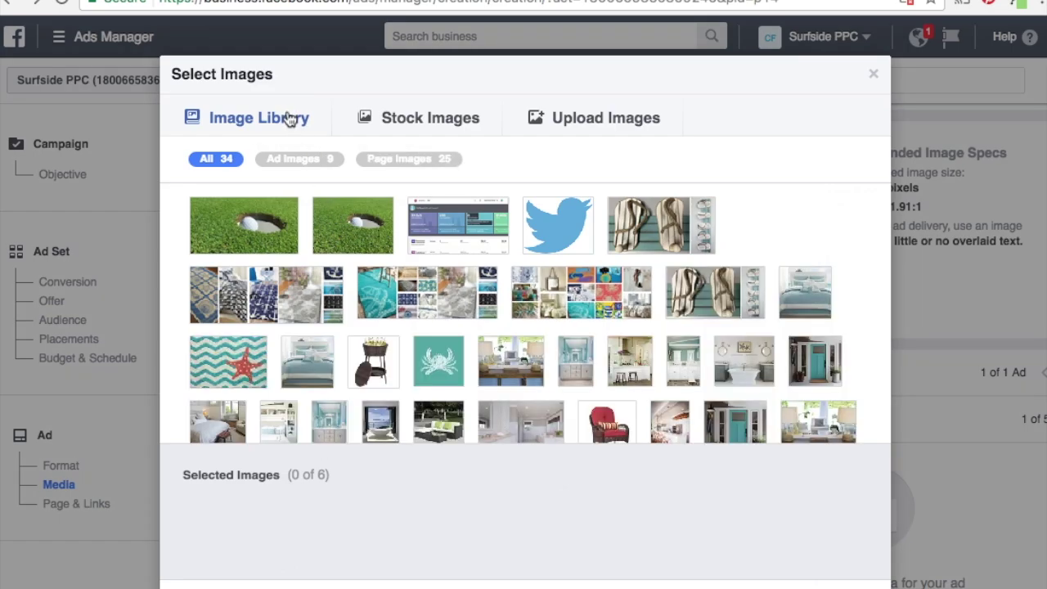
pyautogui.click(690, 237)
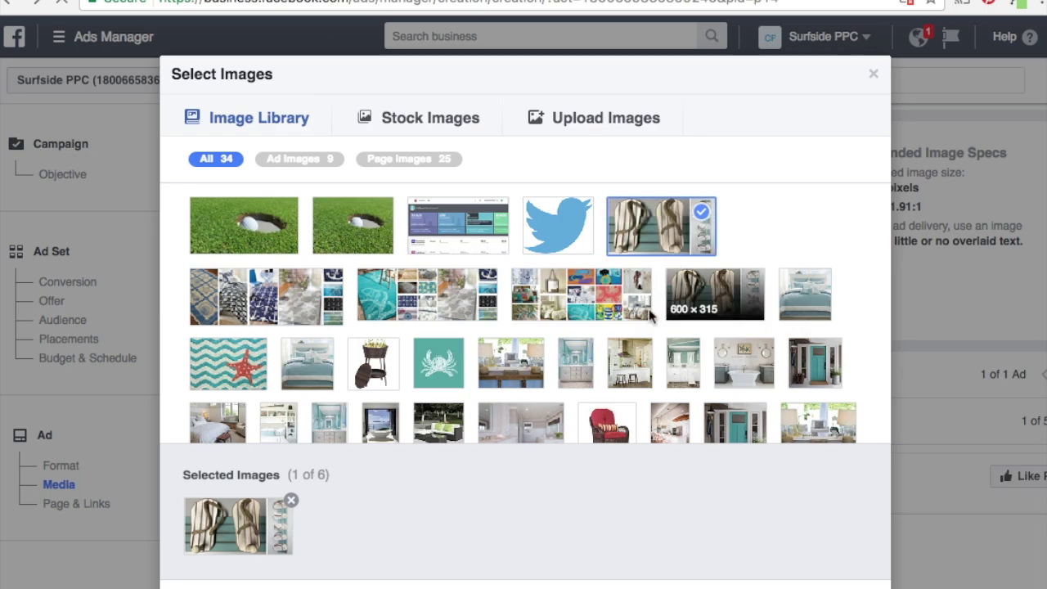
pyautogui.click(764, 584)
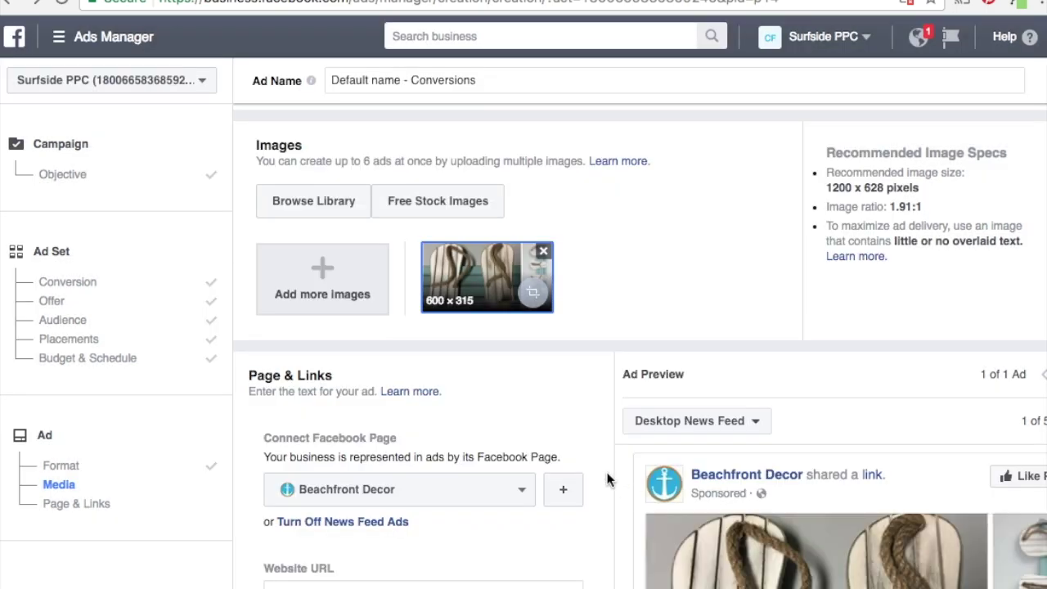
pyautogui.scroll(-5, 607, 480)
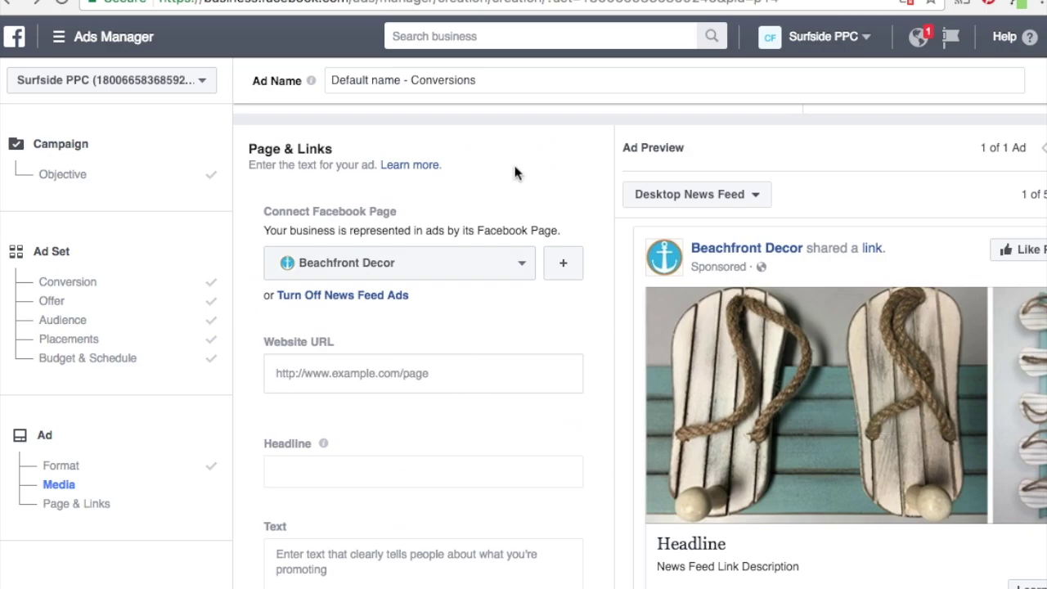
pyautogui.scroll(-2, 516, 173)
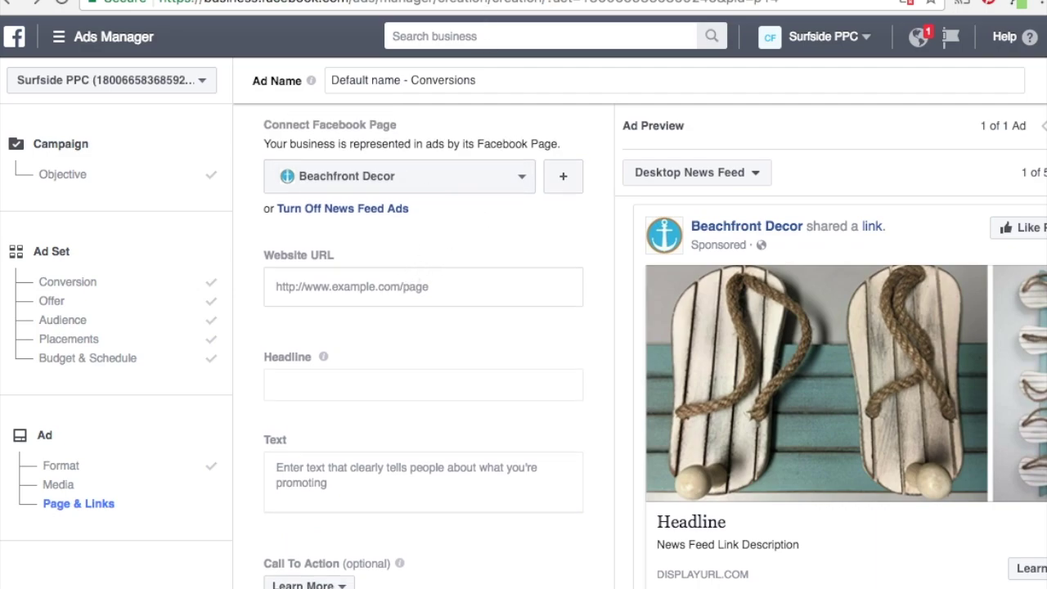
pyautogui.hotkey('ctrl', 'Tab')
# Select the March 2017 Giveaway page's web address for reuse in the URL builder.
pyautogui.click(390, 4)
pyautogui.hotkey('ctrl', 'c')
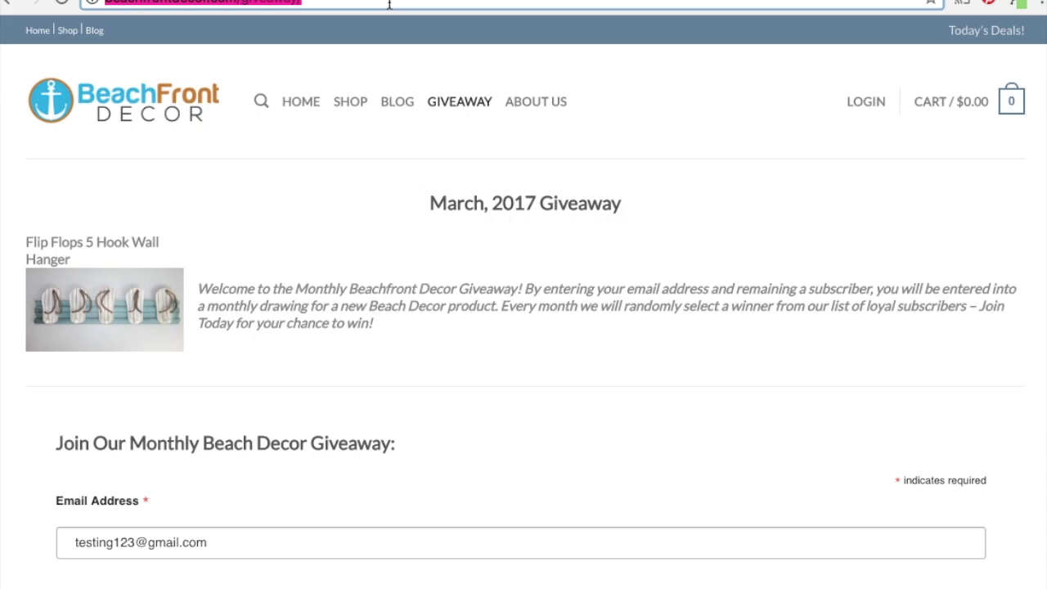
pyautogui.hotkey('ctrl', 'Tab')
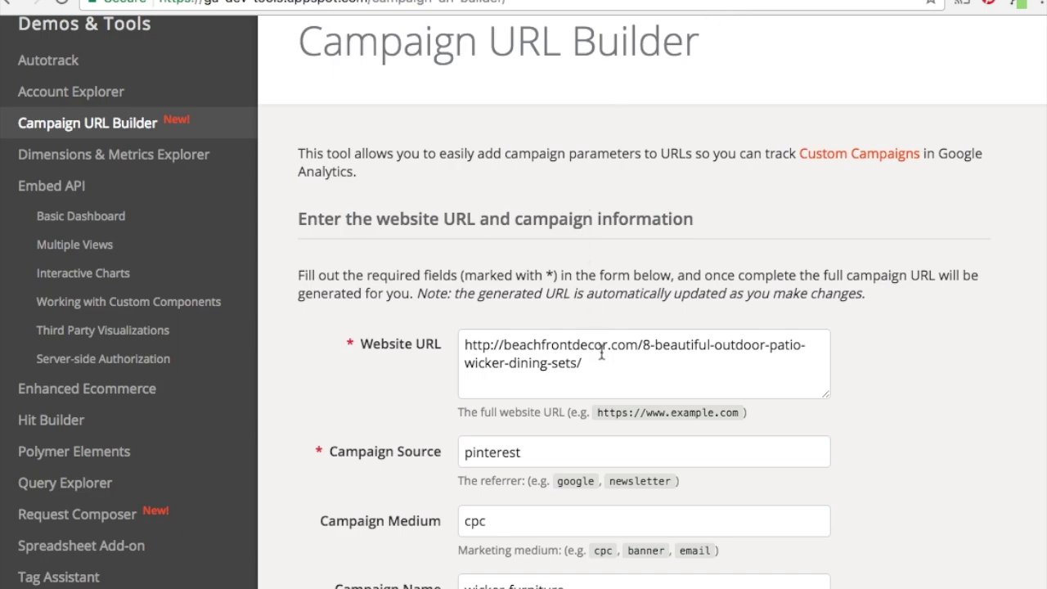
# Set Website URL to the giveaway page, source facebook, and campaign name BeachfrontDecor-Giveaway-Facebook.
pyautogui.moveTo(603, 352); pyautogui.dragTo(471, 347)
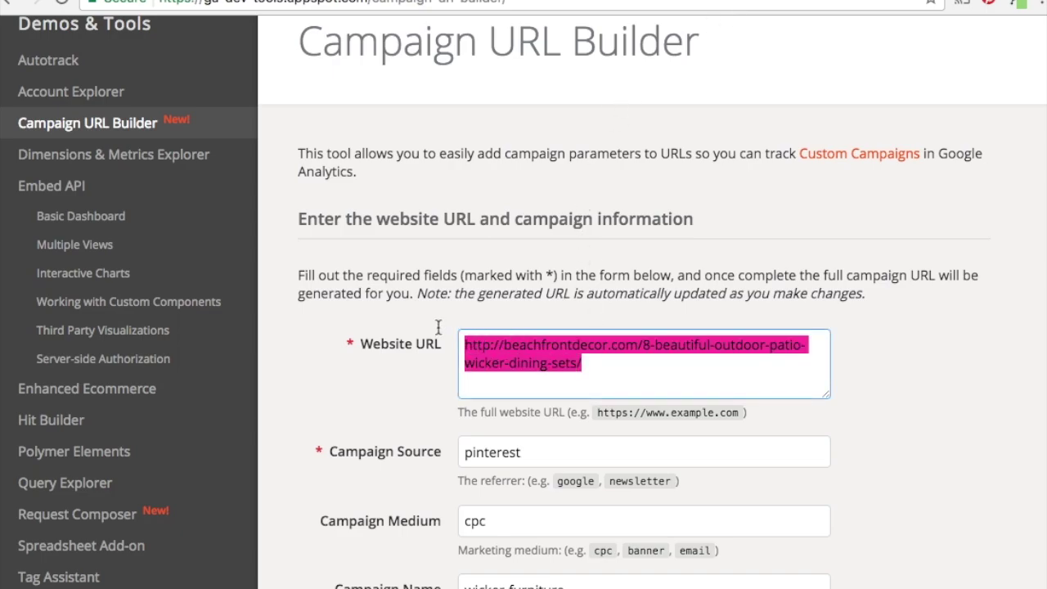
pyautogui.hotkey('ctrl', 'v')
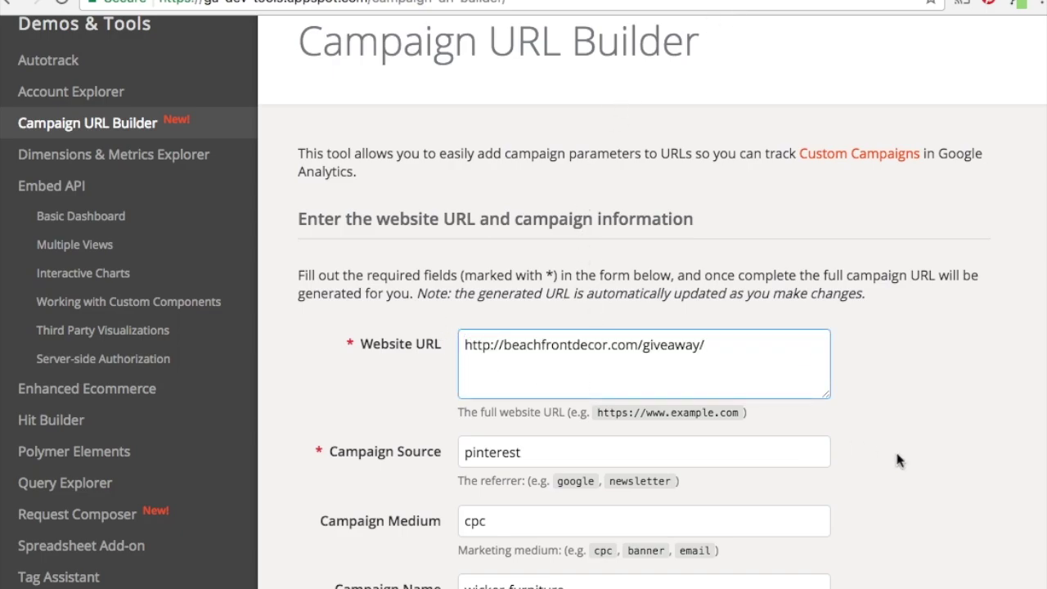
pyautogui.scroll(-3, 897, 458)
pyautogui.moveTo(550, 350); pyautogui.dragTo(422, 338)
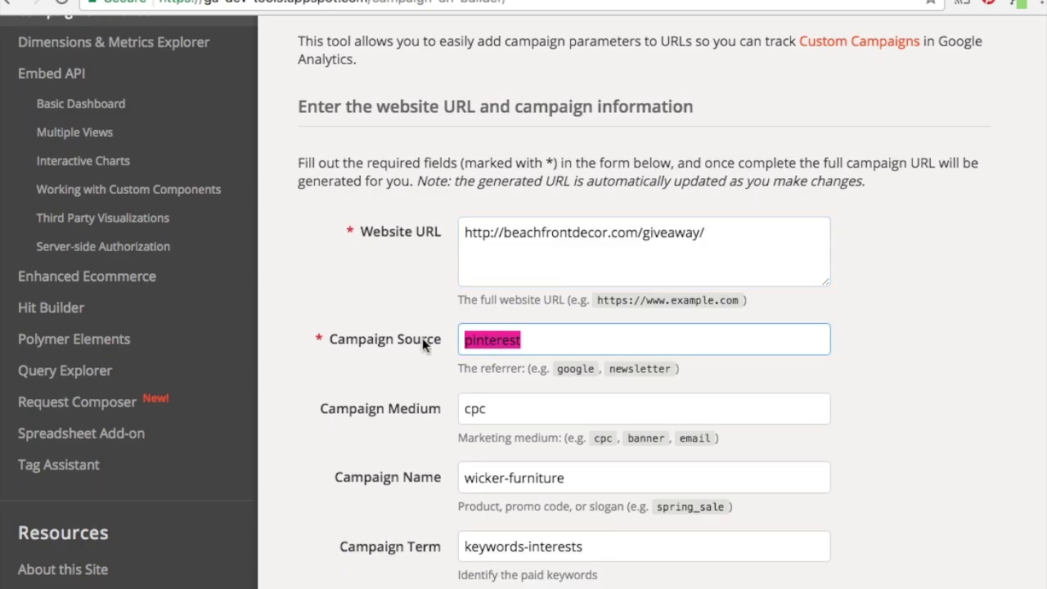
pyautogui.write('facebook')
pyautogui.press('Tab')
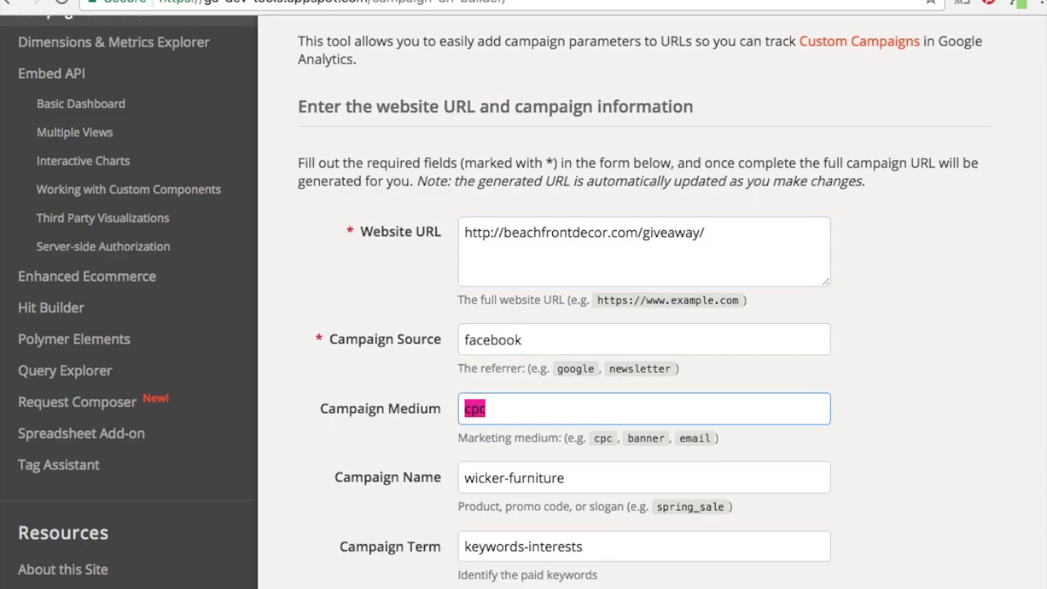
pyautogui.press('Tab')
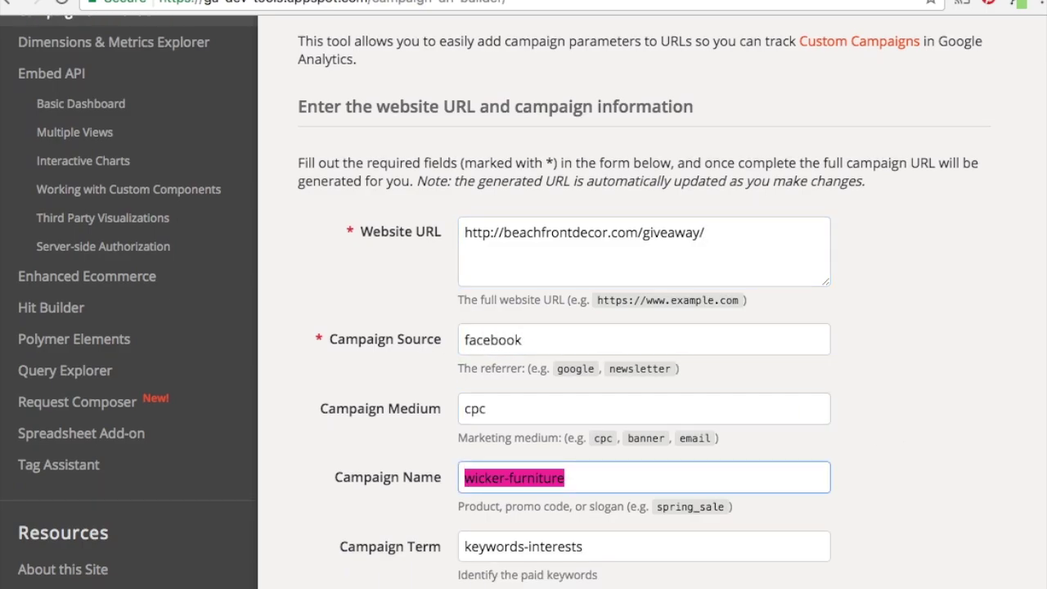
pyautogui.write('Beachfront')
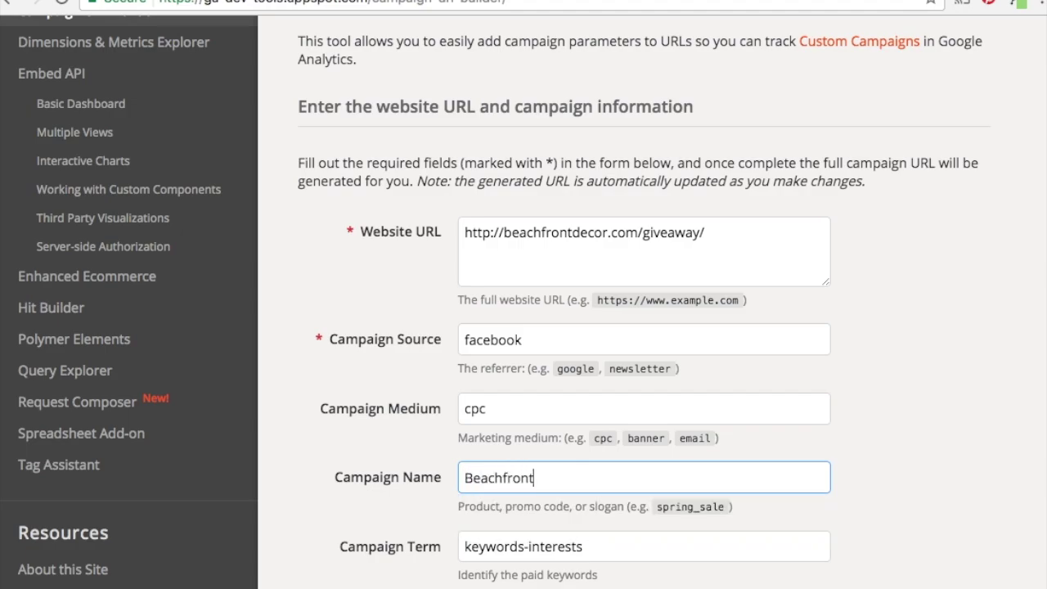
pyautogui.write('Decor-Giveawa')
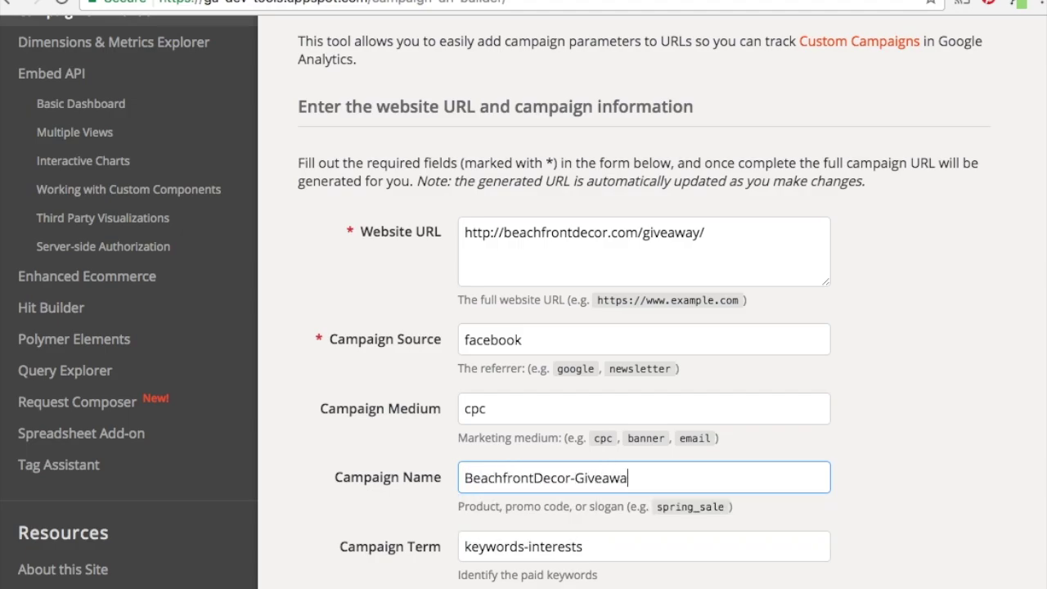
pyautogui.write('y-Facebook')
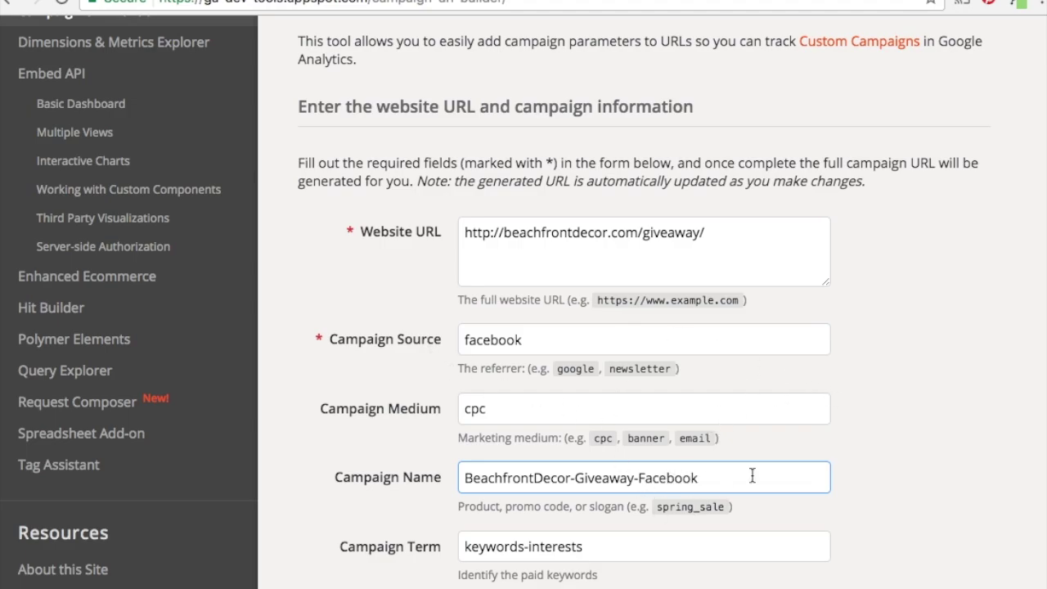
# Set term beach-interests-high-income and content ad-1, then copy the generated URL.
pyautogui.scroll(-2, 853, 456)
pyautogui.scroll(-2, 910, 396)
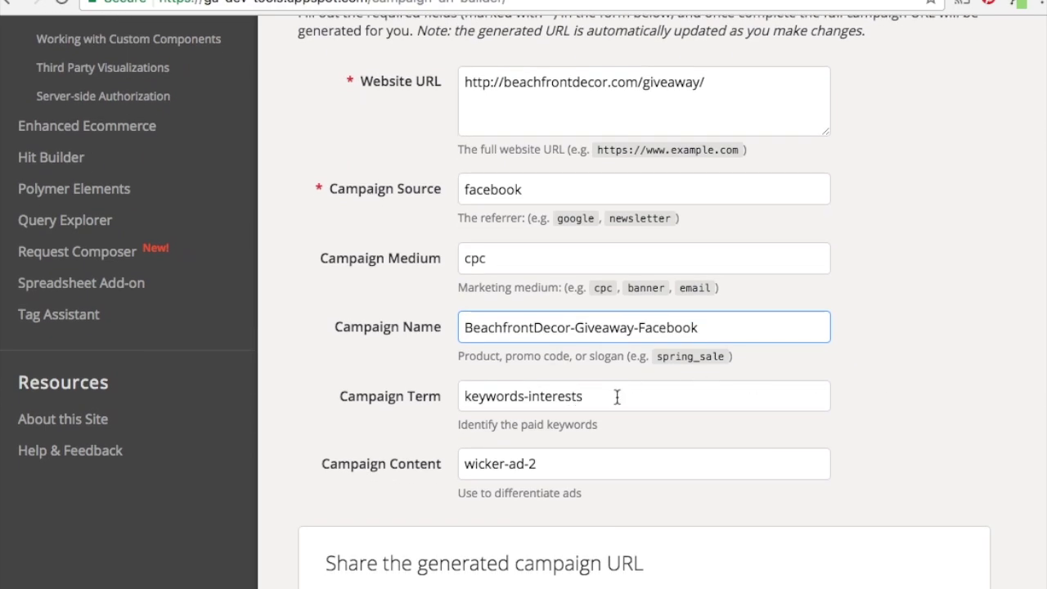
pyautogui.press('Tab')
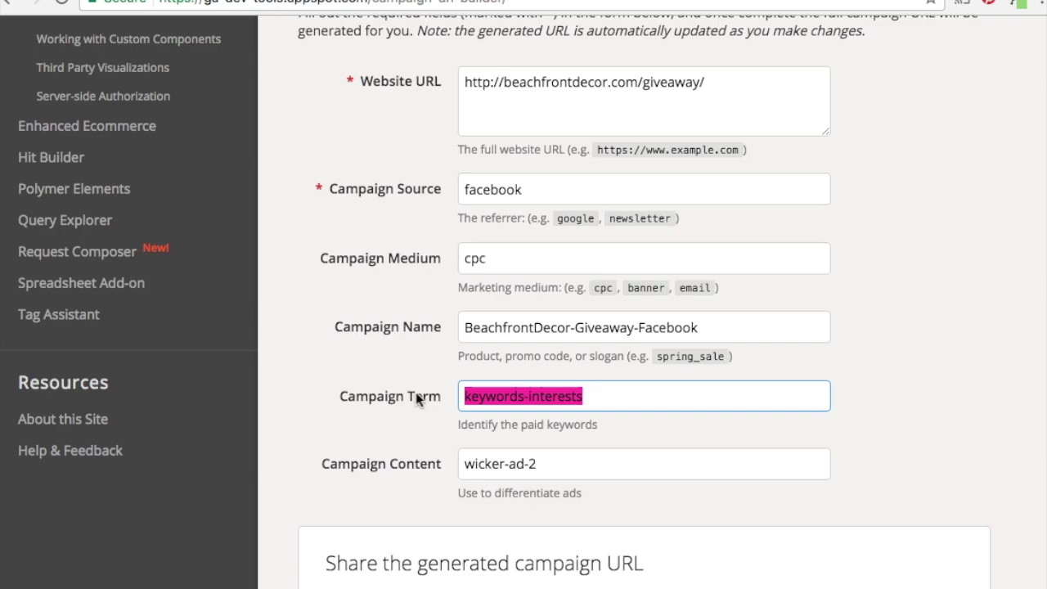
pyautogui.write('beach-i')
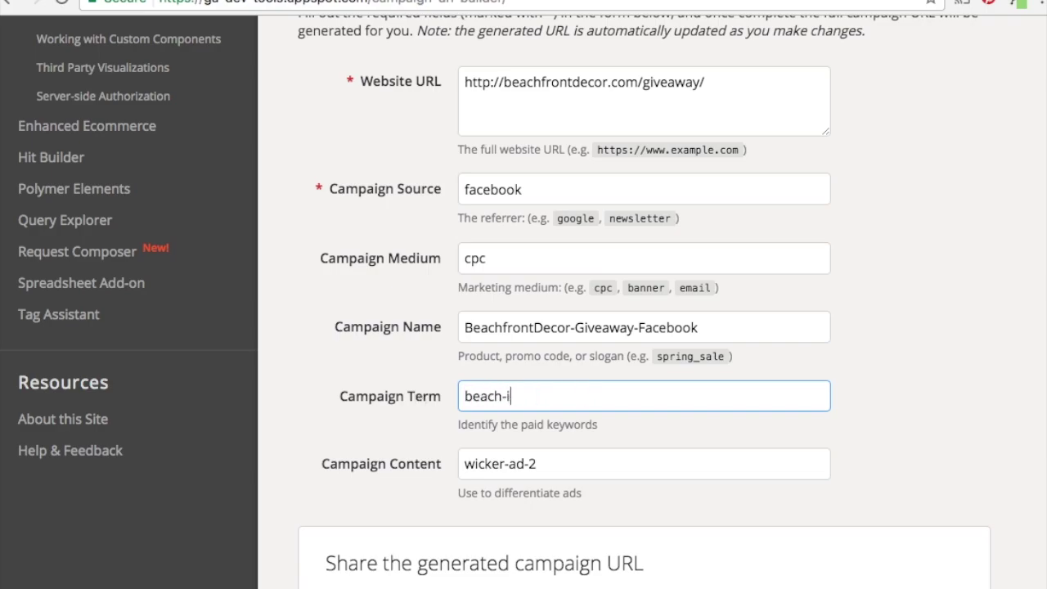
pyautogui.write('nterests-hig')
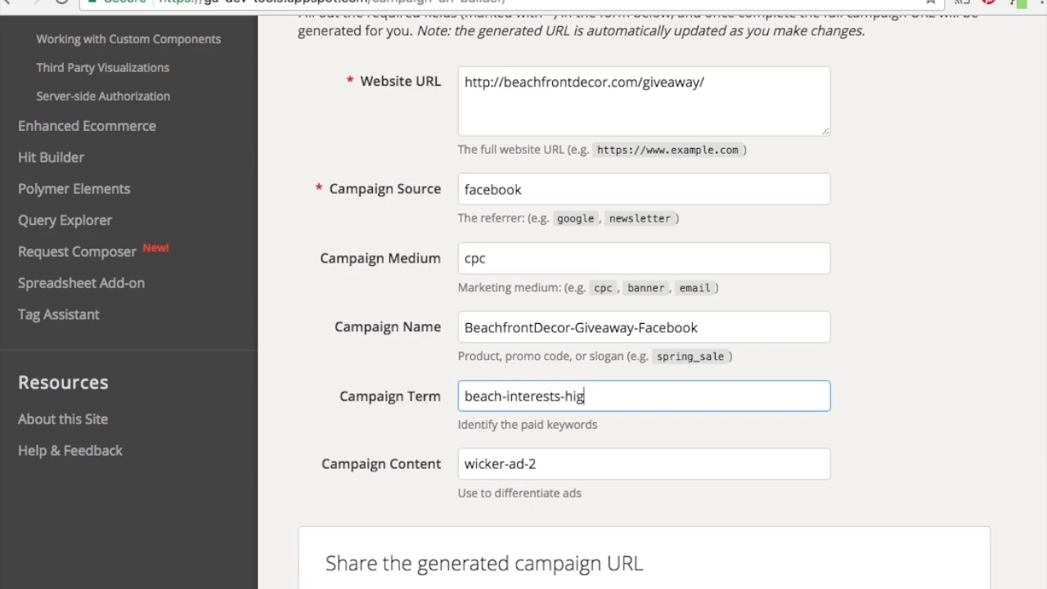
pyautogui.write('h-income')
pyautogui.click(871, 369)
pyautogui.moveTo(554, 469); pyautogui.dragTo(412, 463)
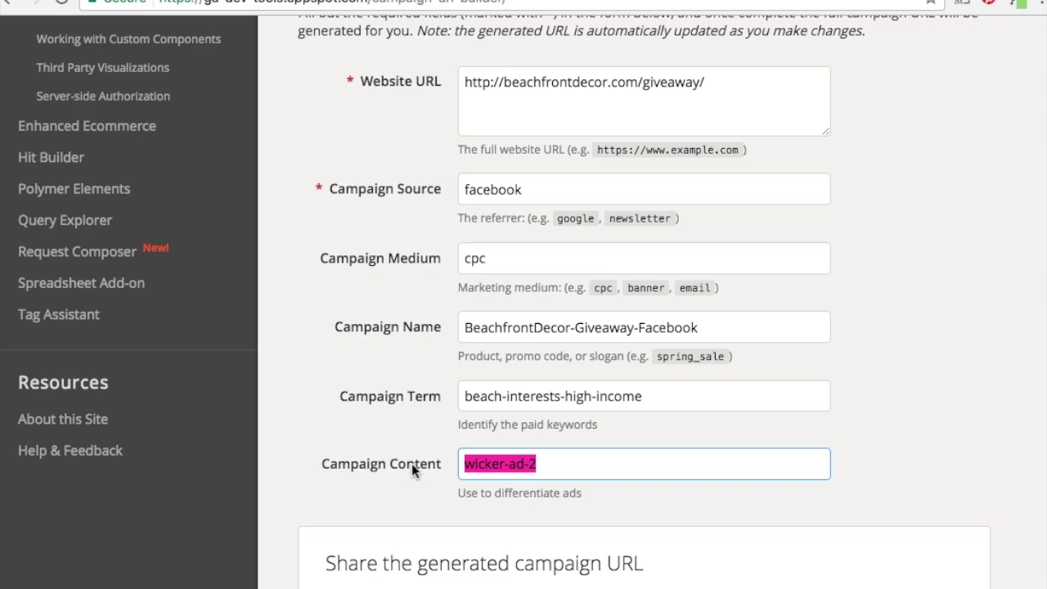
pyautogui.write('ad-1')
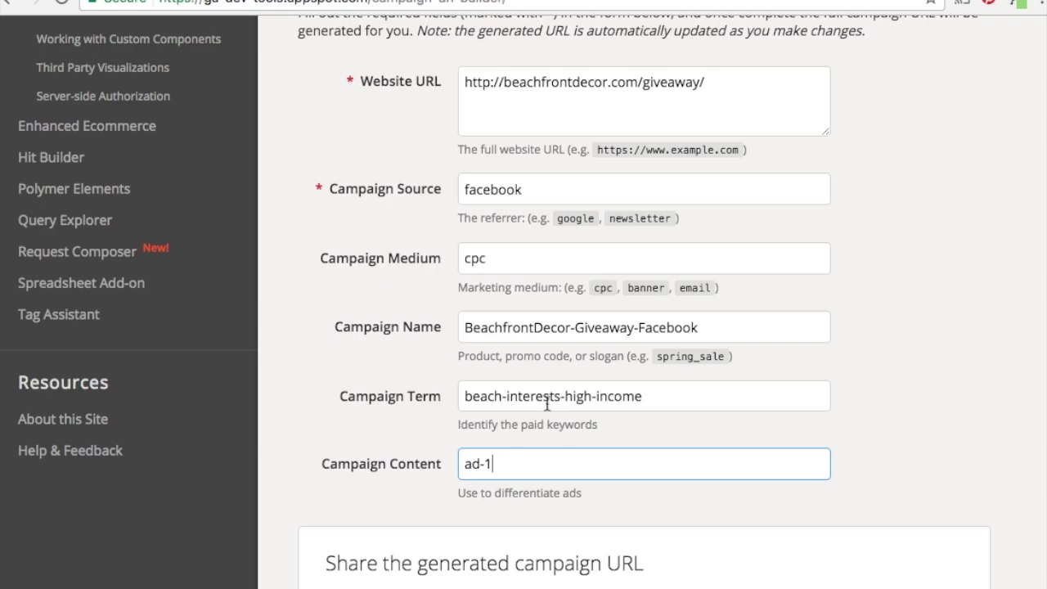
pyautogui.moveTo(686, 395); pyautogui.dragTo(330, 394)
pyautogui.click(331, 398)
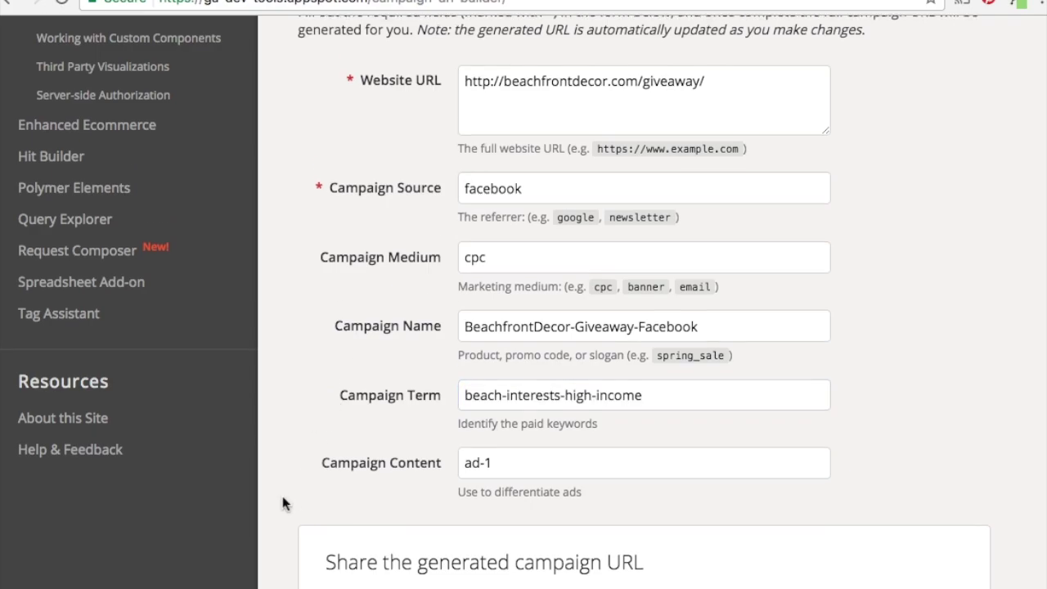
pyautogui.scroll(-3, 282, 497)
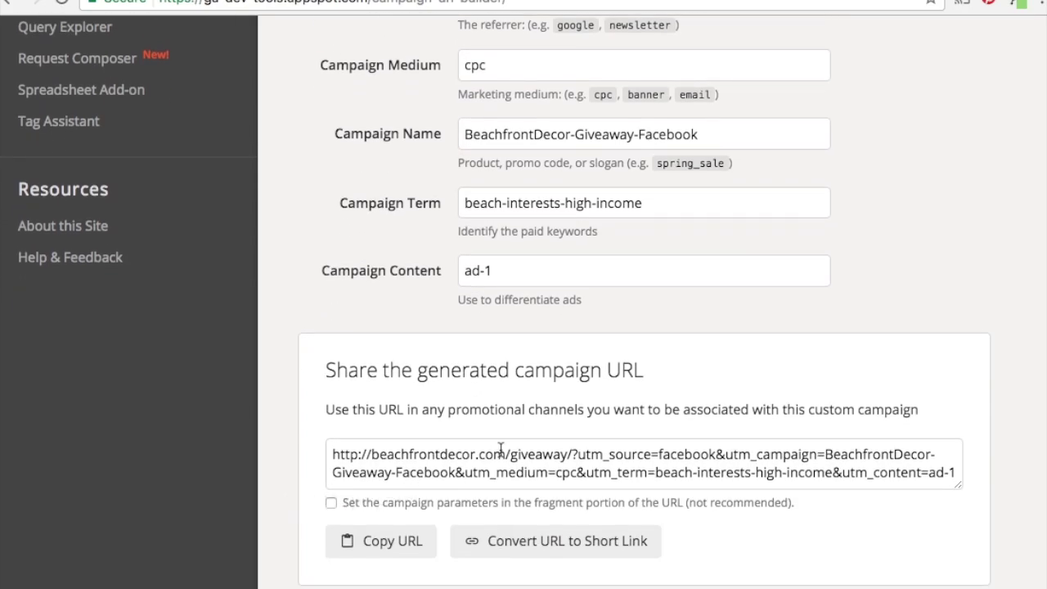
pyautogui.click(407, 540)
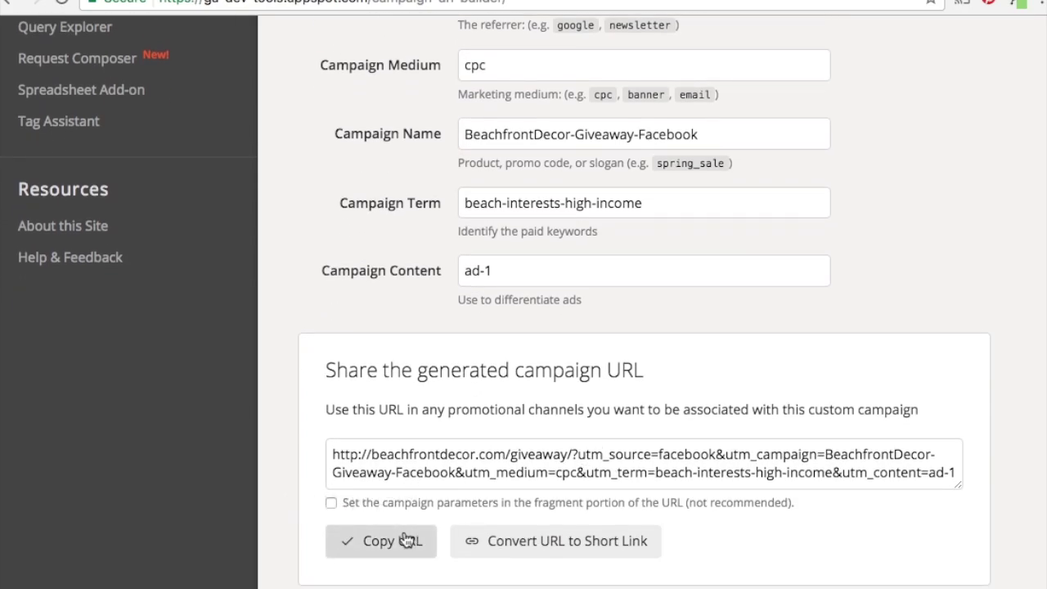
# Paste the tracked giveaway URL into the ad's Website URL field.
pyautogui.hotkey('ctrl', 'Tab')
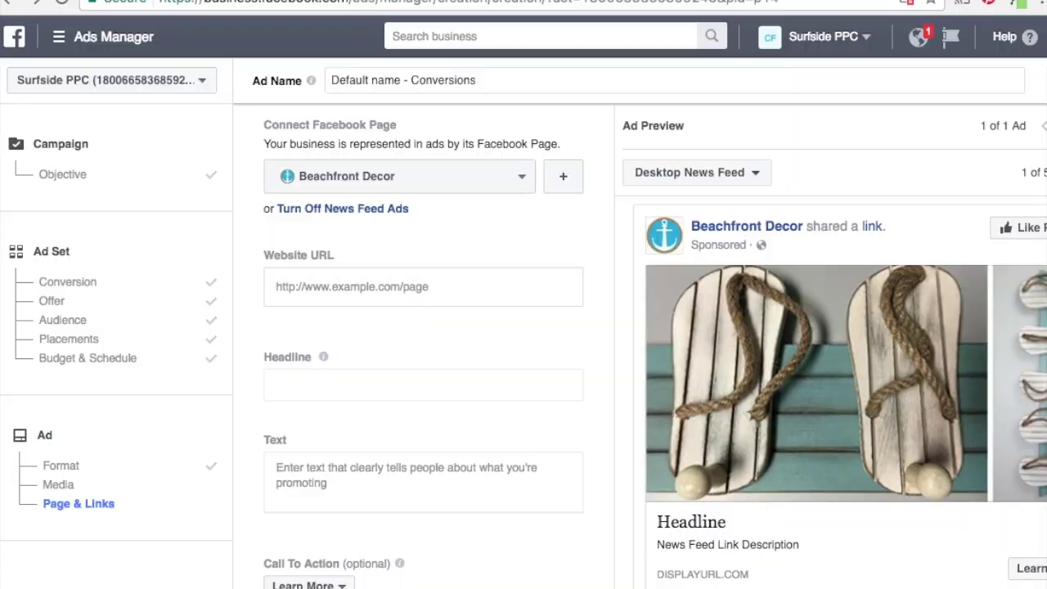
pyautogui.click(443, 287)
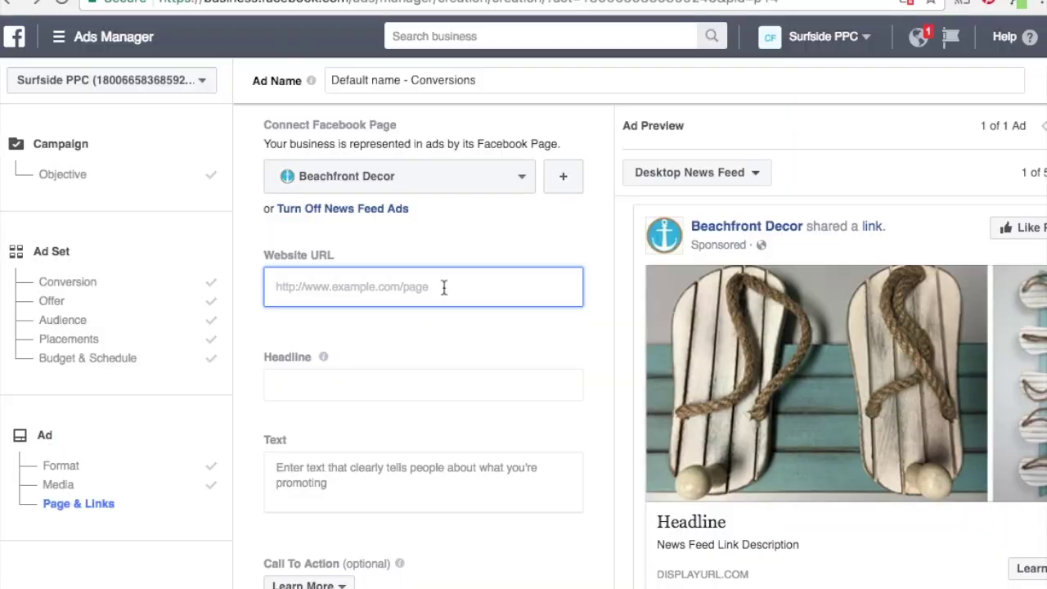
pyautogui.hotkey('ctrl', 'v')
pyautogui.click(433, 324)
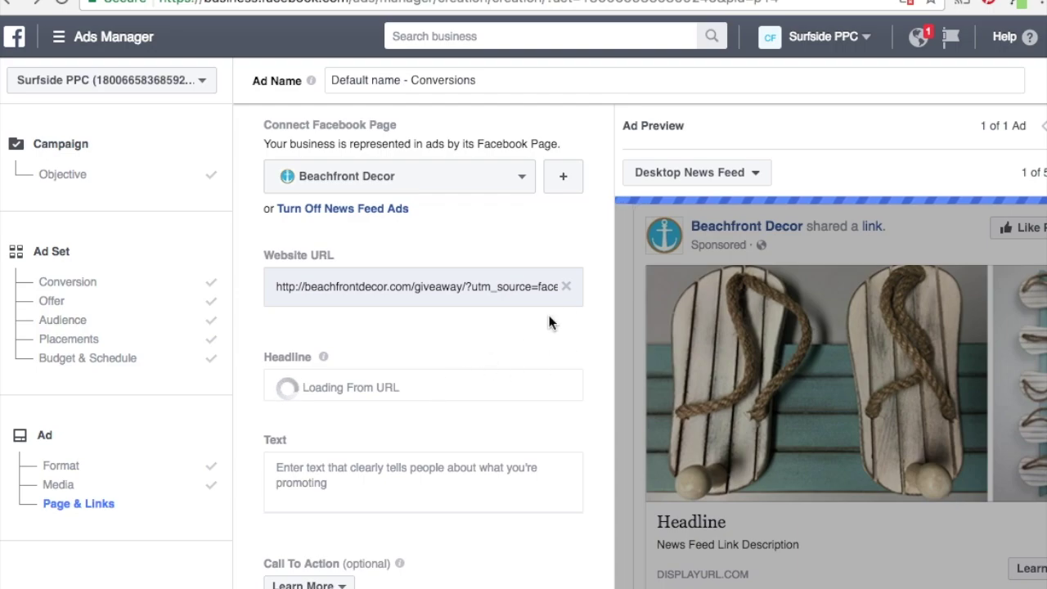
# Set headline 'Beachfront Decor Giveaway' and text offering a chance to win Sandal Wall Hooks.
pyautogui.click(418, 383)
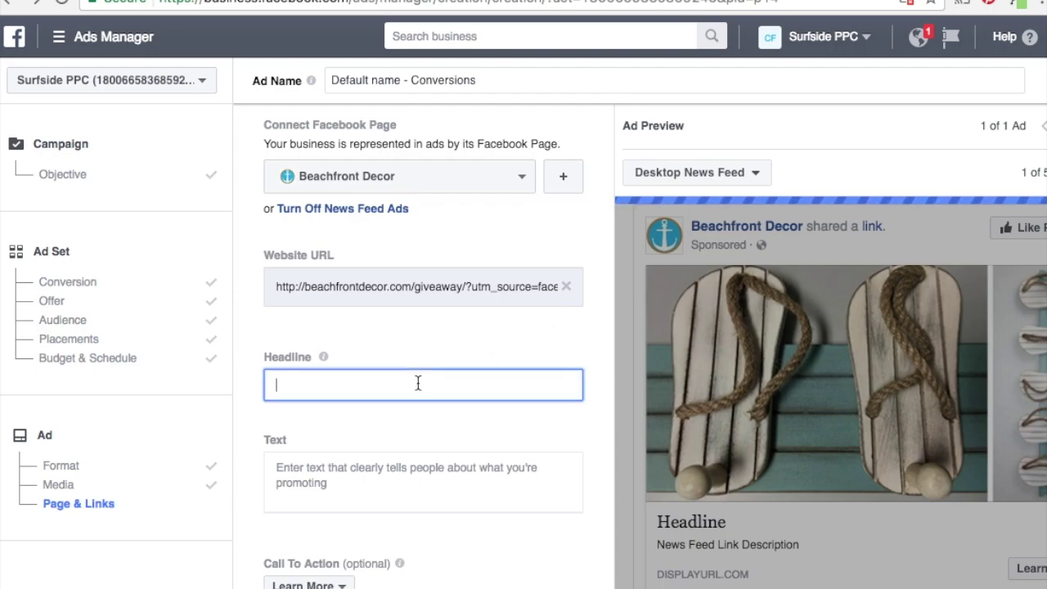
pyautogui.write('Beachfront Decor Giveaway')
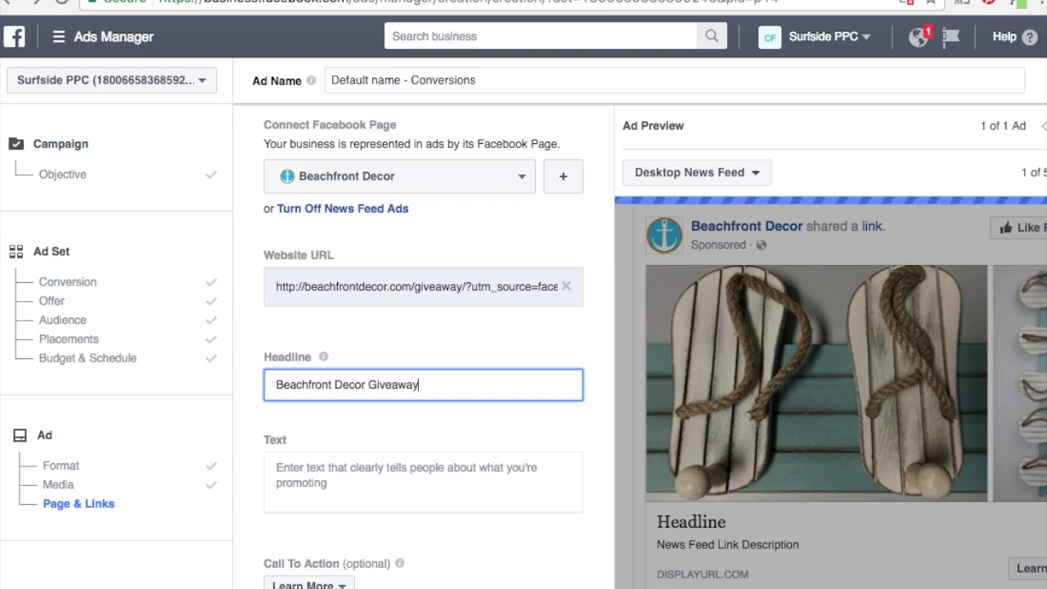
pyautogui.click(276, 467)
pyautogui.write('Enter ')
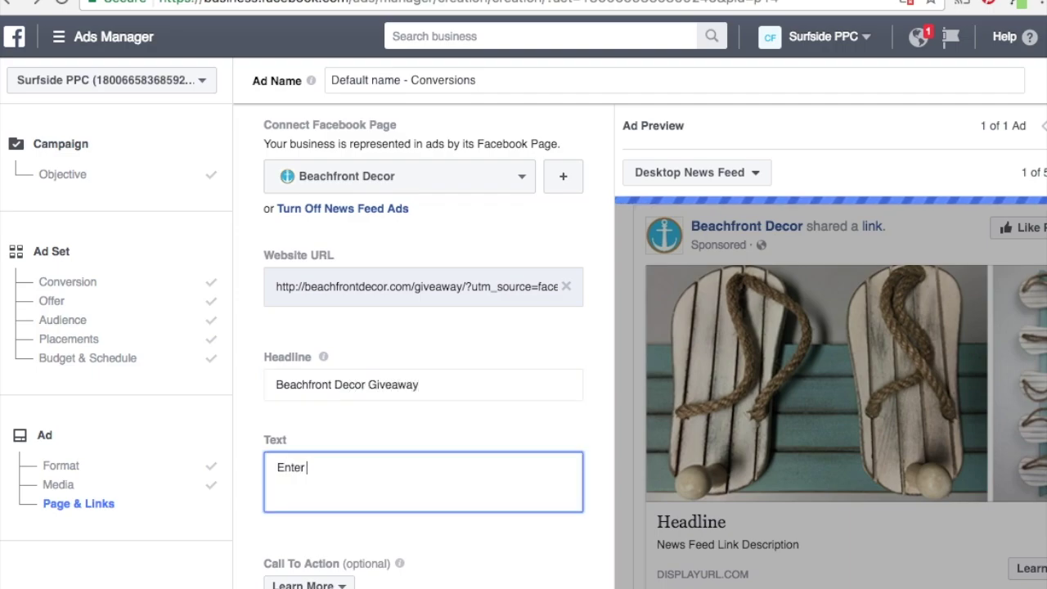
pyautogui.write('Our Monthly Be')
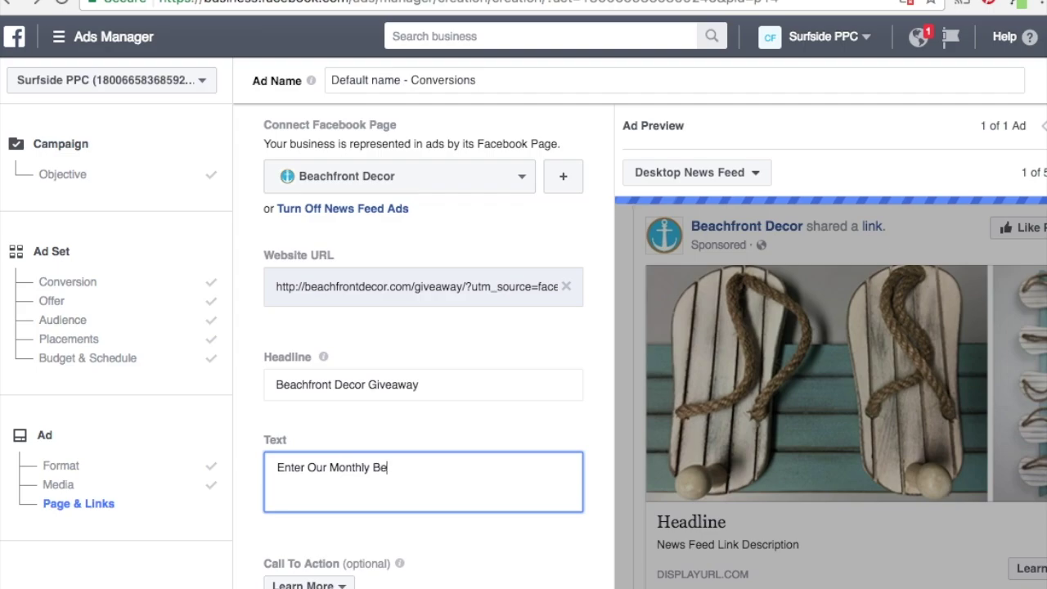
pyautogui.write('achfront Decor ')
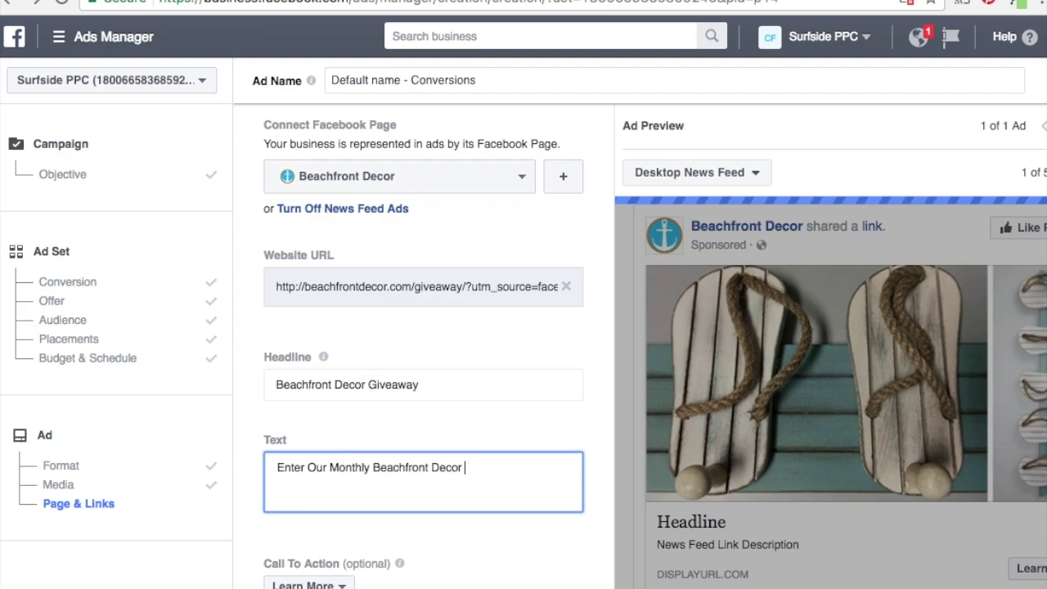
pyautogui.write('Giveaway For')
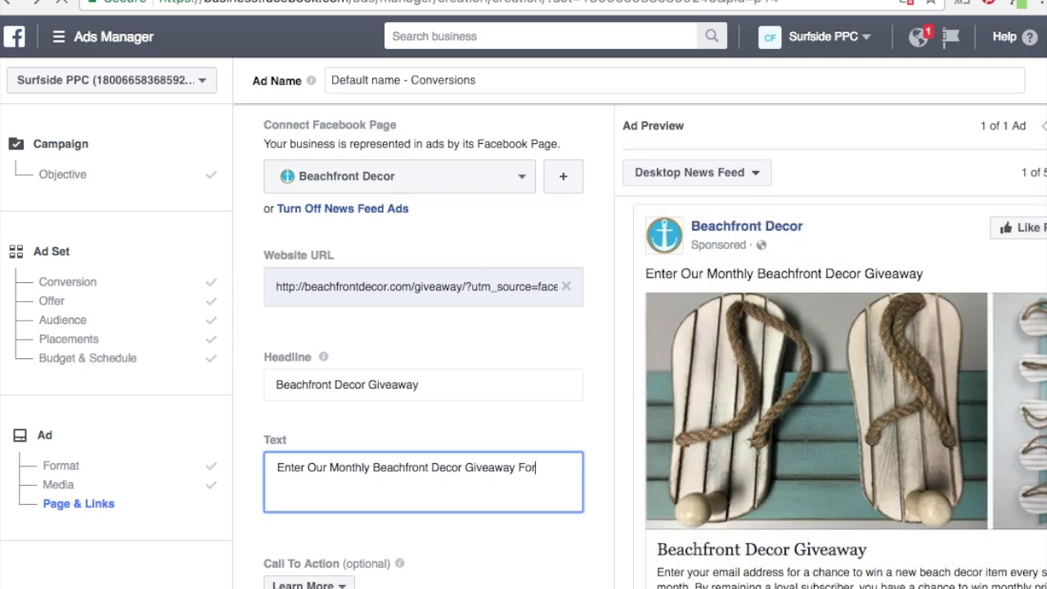
pyautogui.write(' Your Chance t')
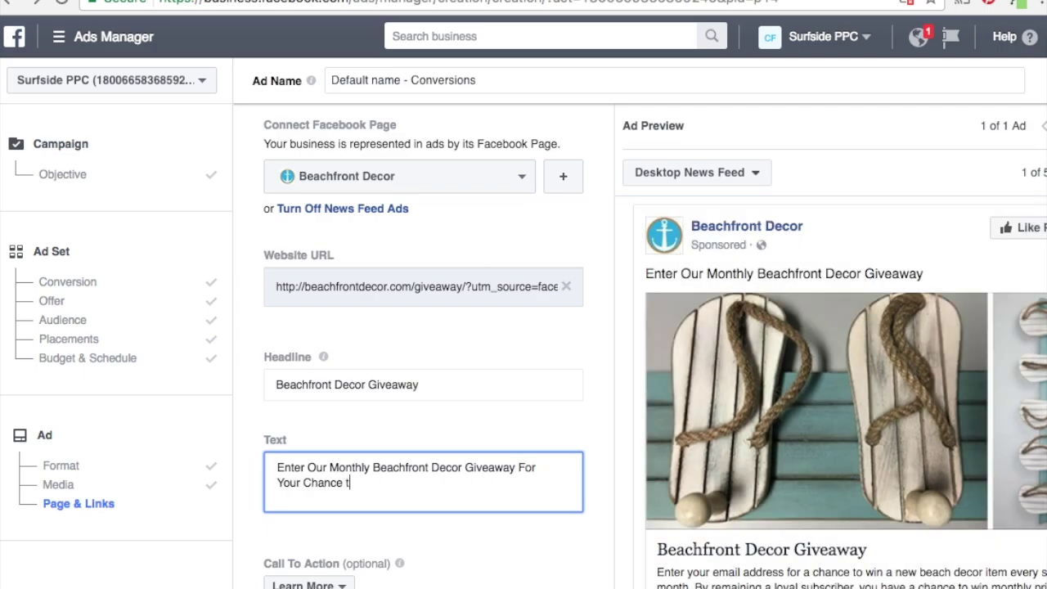
pyautogui.write('o Win Sandal Wa')
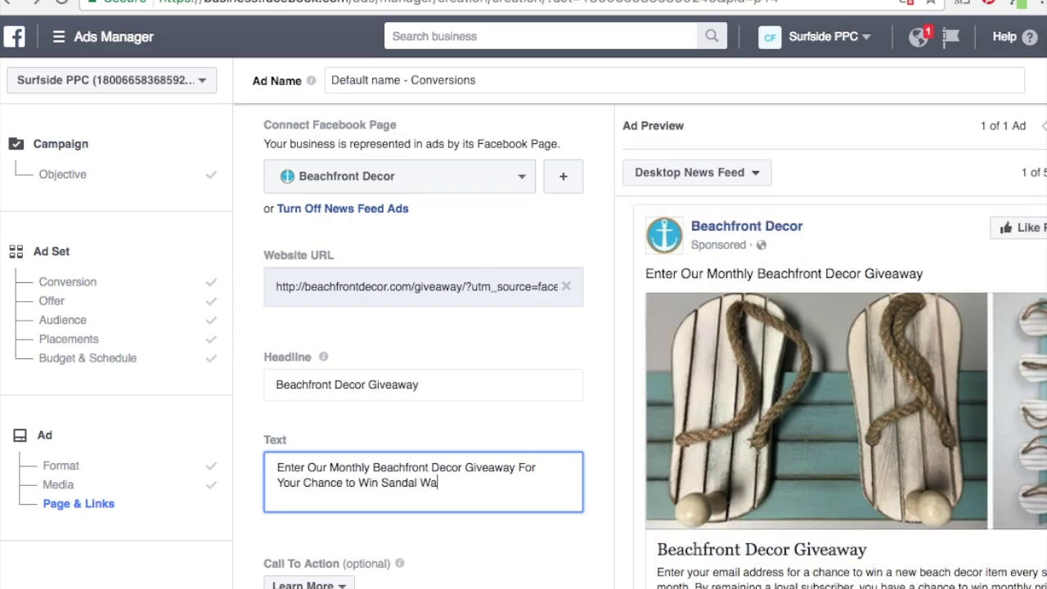
pyautogui.write('ll Hooks!')
pyautogui.scroll(-3, 471, 430)
# Begin the News Feed Link Description with 'By entering your email address,'.
pyautogui.click(413, 521)
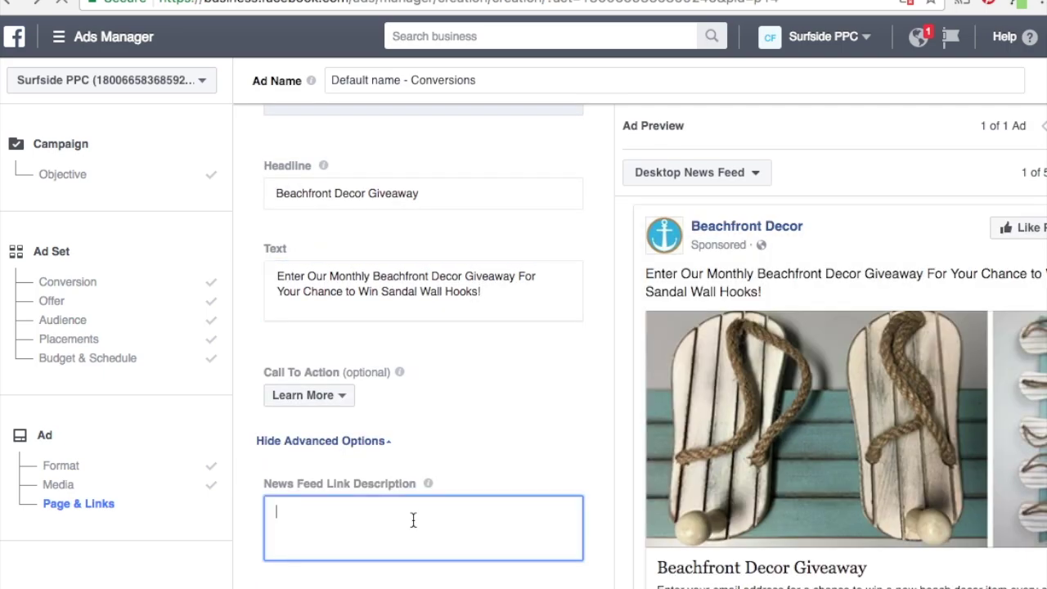
pyautogui.write('By enterting your')
pyautogui.press('BackSpace')
pyautogui.press('BackSpace')
pyautogui.press('BackSpace')
pyautogui.press('BackSpace')
pyautogui.press('BackSpace')
pyautogui.press('BackSpace')
pyautogui.press('BackSpace')
pyautogui.press('BackSpace')
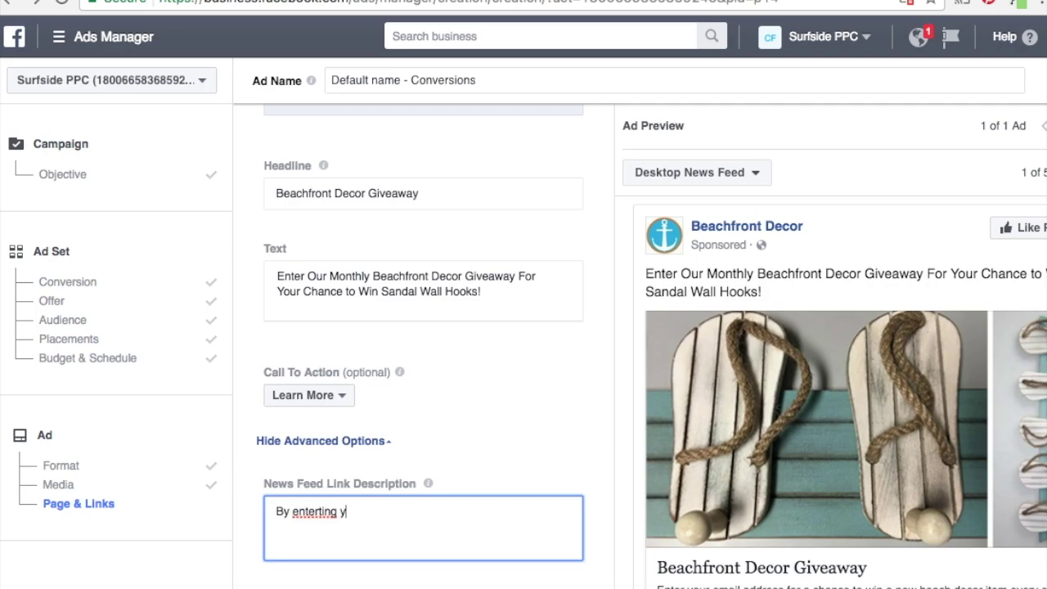
pyautogui.press('BackSpace')
pyautogui.write('ing your em')
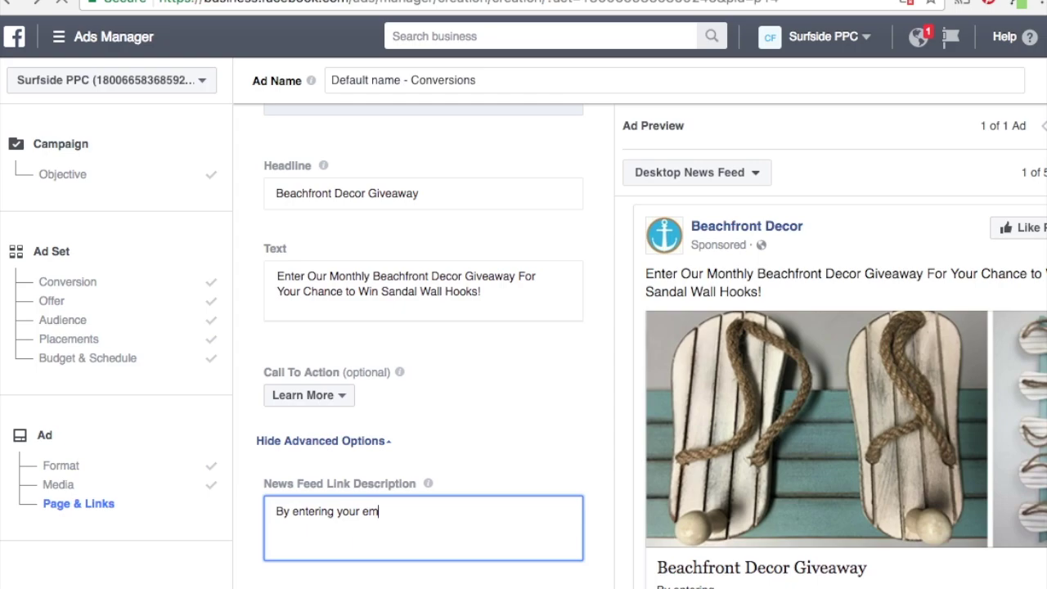
pyautogui.write('ail address,')
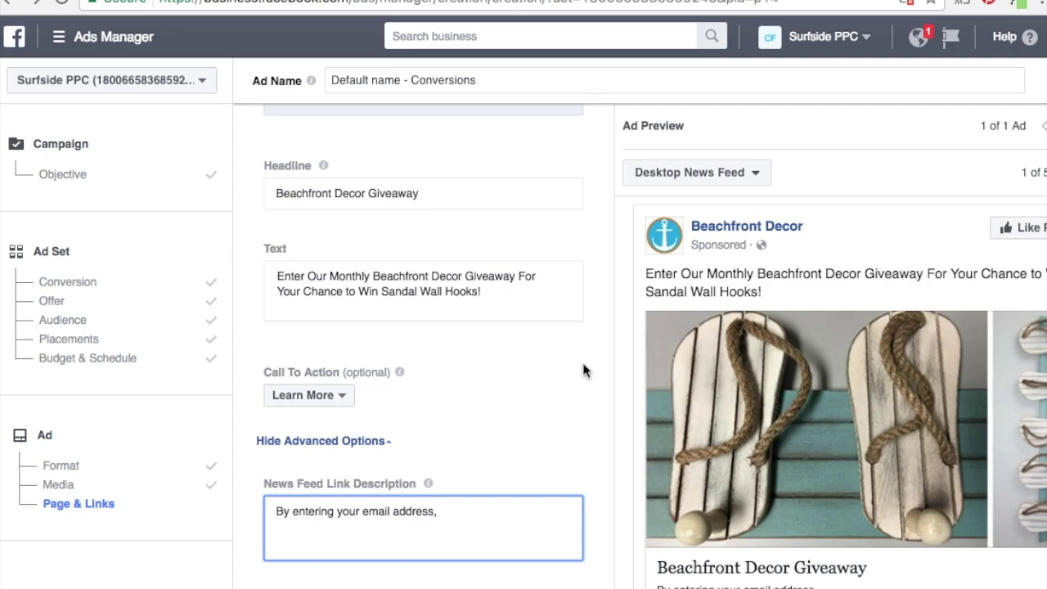
# Change the headline to 'Enter The Beachfront Decor Giveaway' and set the call to action to Sign Up.
pyautogui.click(279, 192)
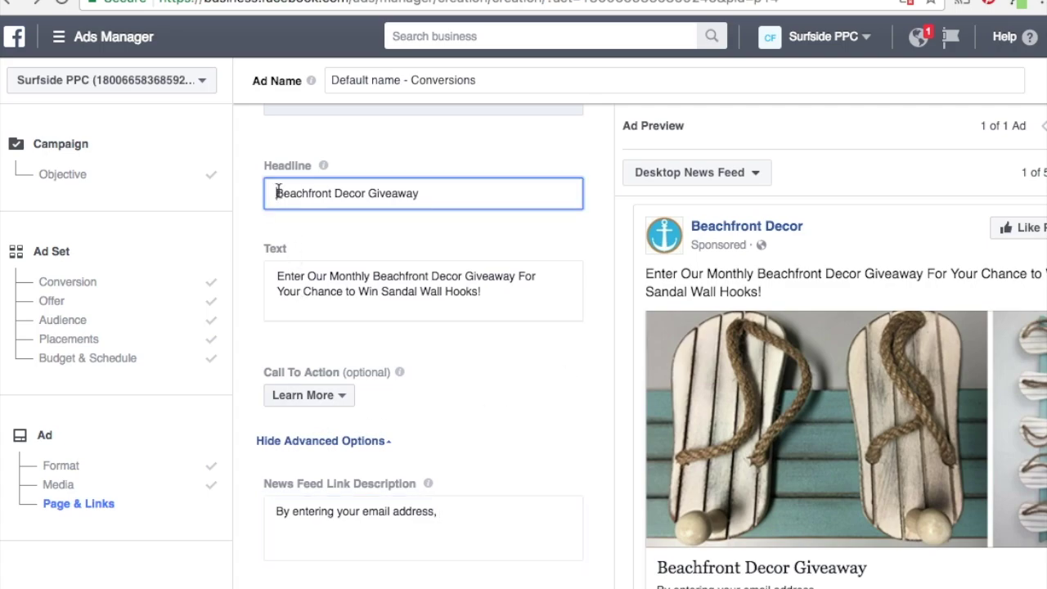
pyautogui.write('Enter')
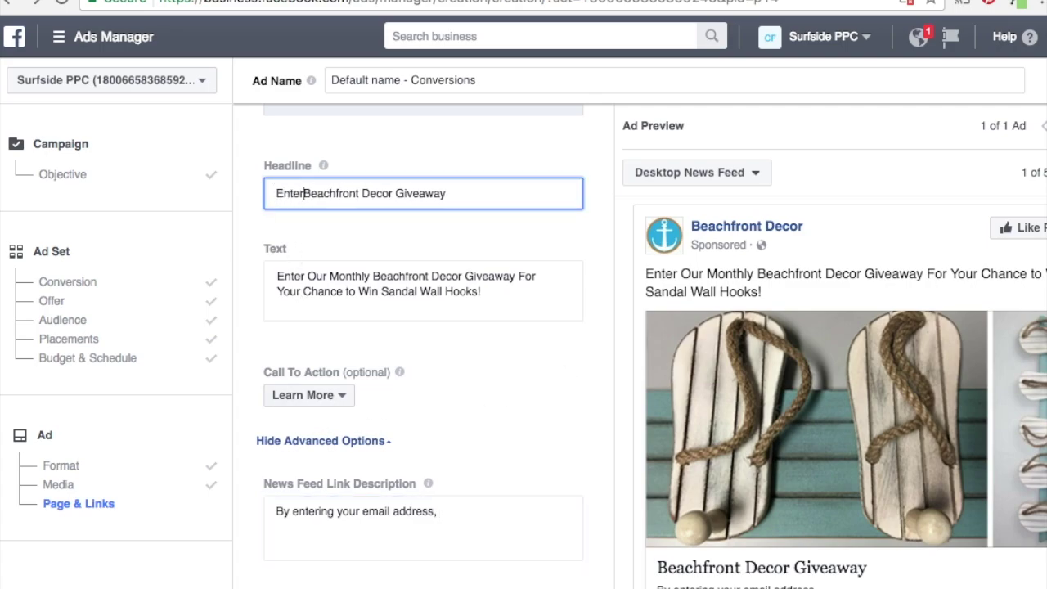
pyautogui.write(' The')
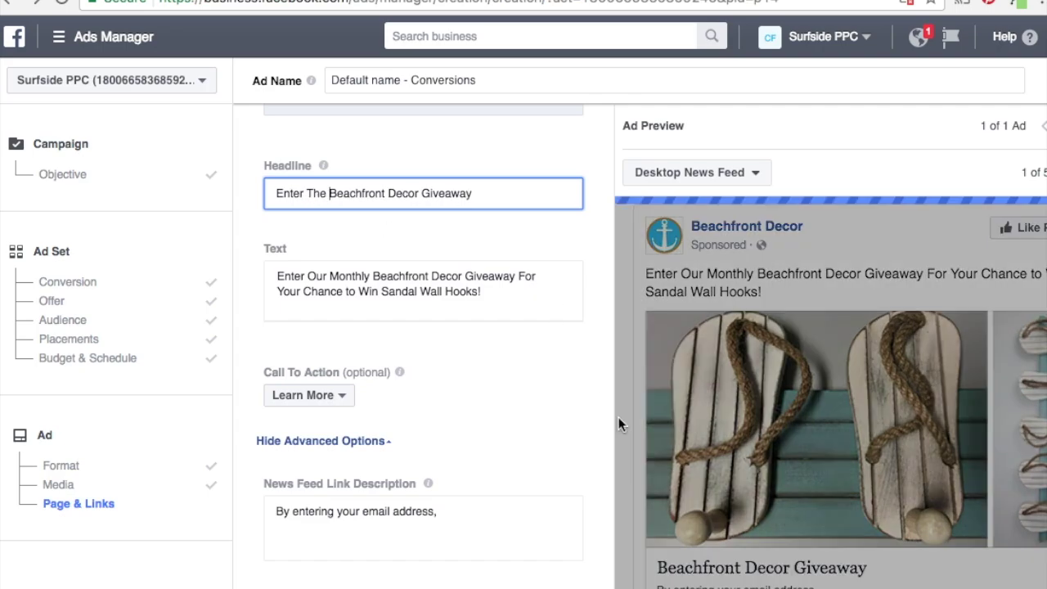
pyautogui.click(617, 417)
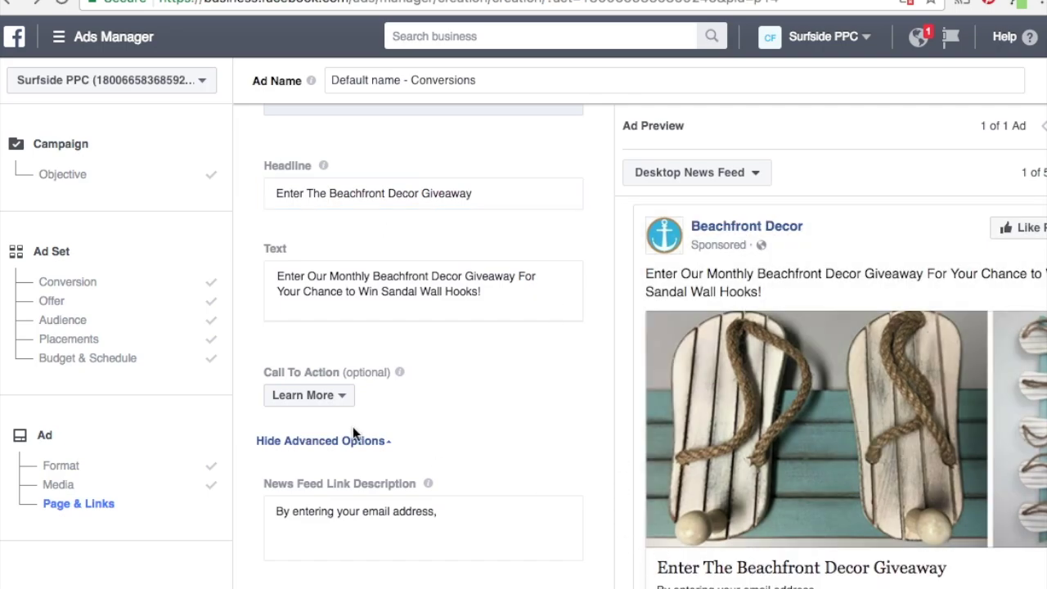
pyautogui.click(335, 397)
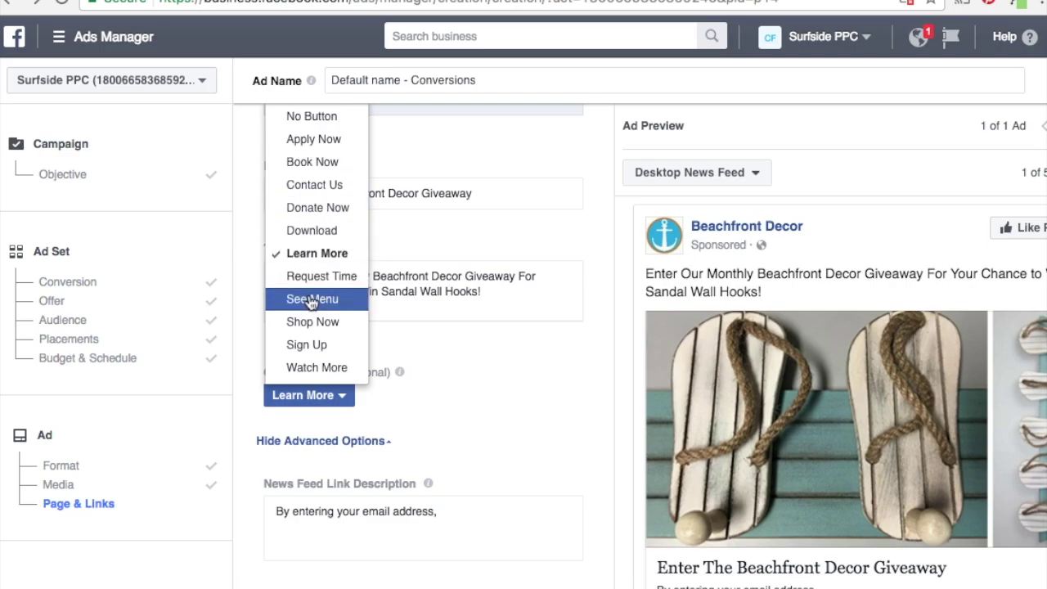
pyautogui.click(313, 344)
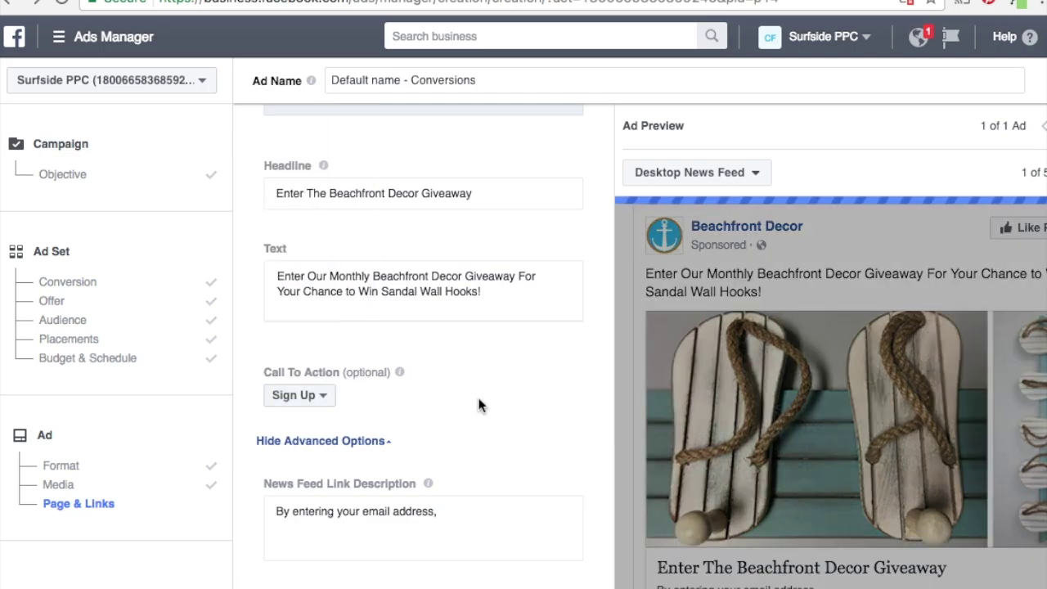
# Finish the link description with 'you are entered to win a new beach decor prize every month!'.
pyautogui.click(460, 518)
pyautogui.write('you are')
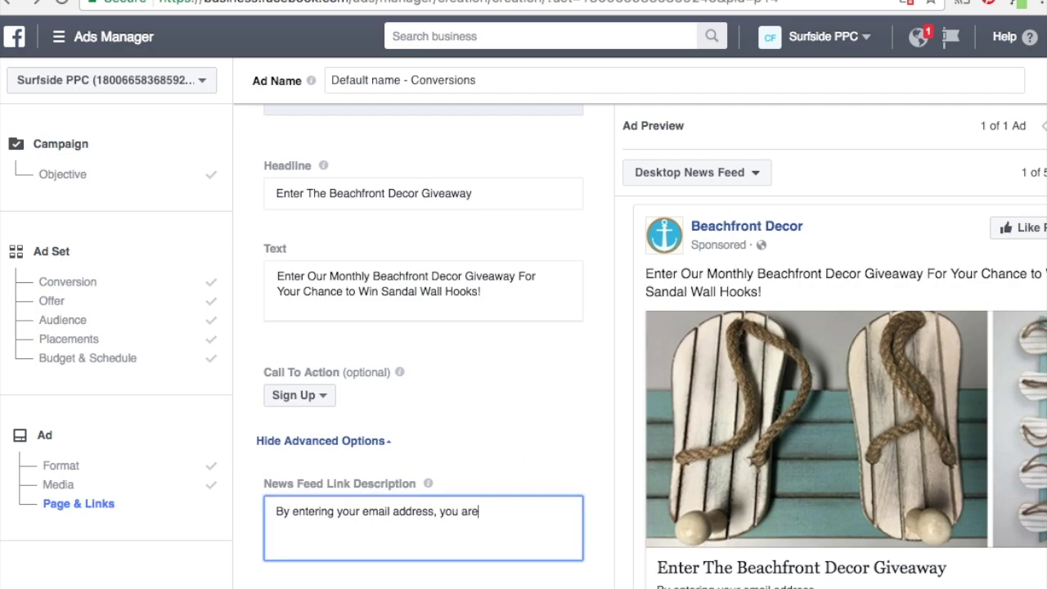
pyautogui.write(' entered to win a new beach')
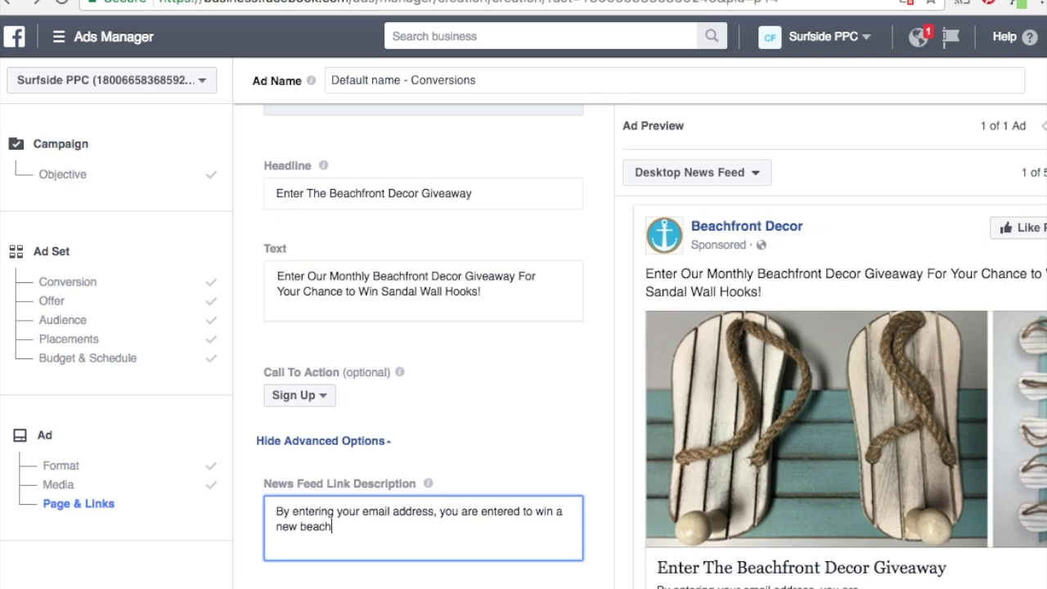
pyautogui.write(' decor prize every month!')
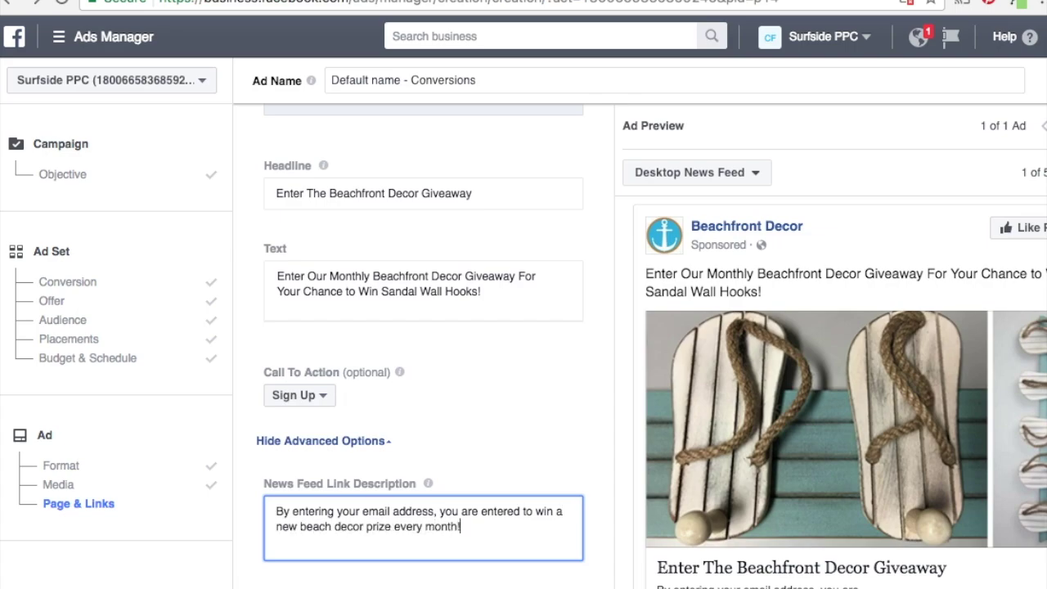
pyautogui.click(625, 490)
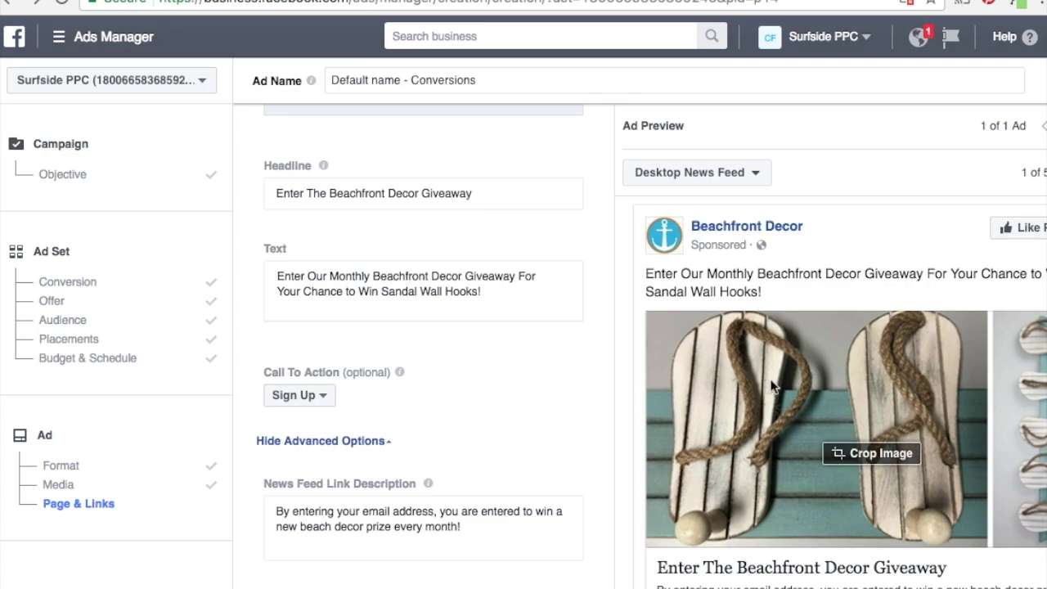
# Review the new link description and preview the ad in the Mobile News Feed.
pyautogui.scroll(-3, 619, 410)
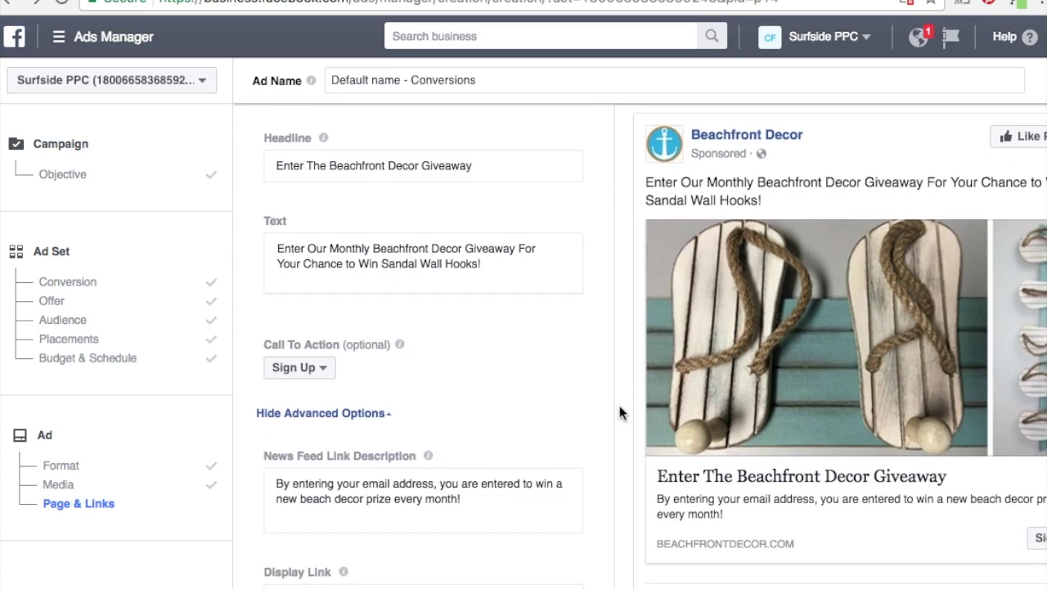
pyautogui.scroll(3, 619, 411)
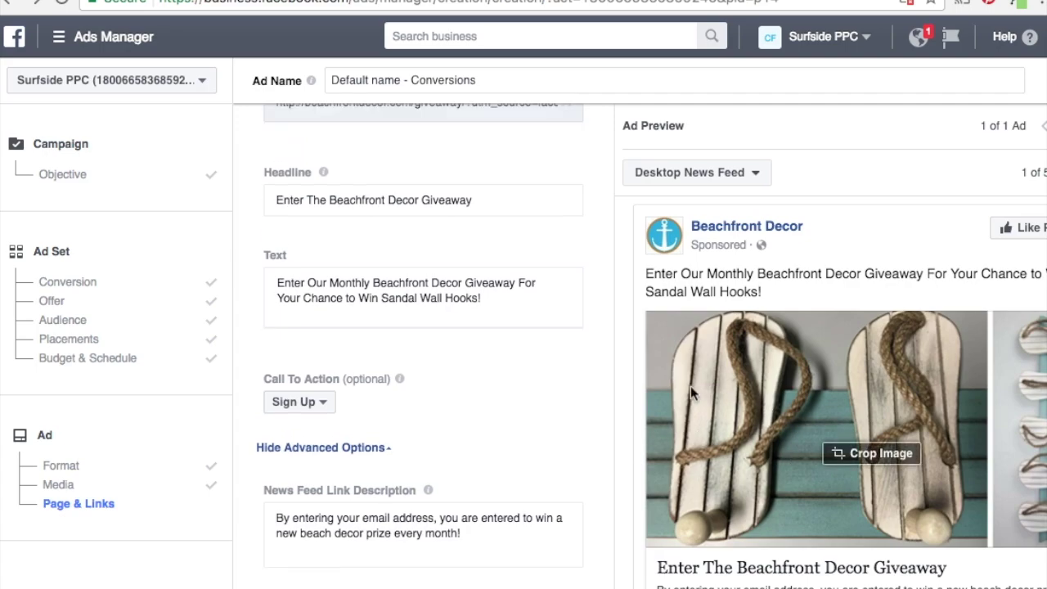
pyautogui.scroll(3, 691, 386)
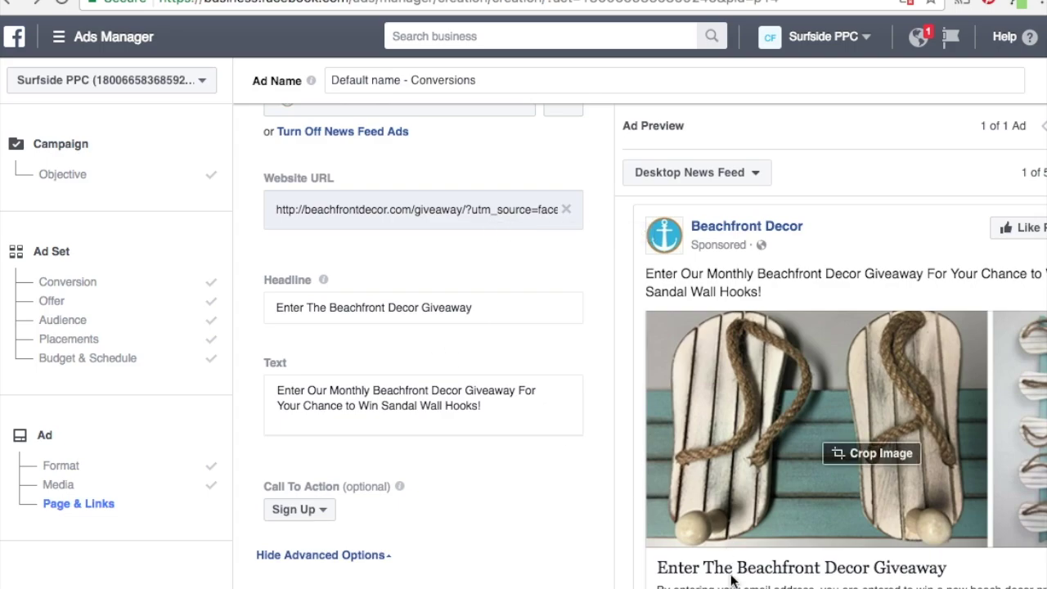
pyautogui.scroll(-4, 606, 407)
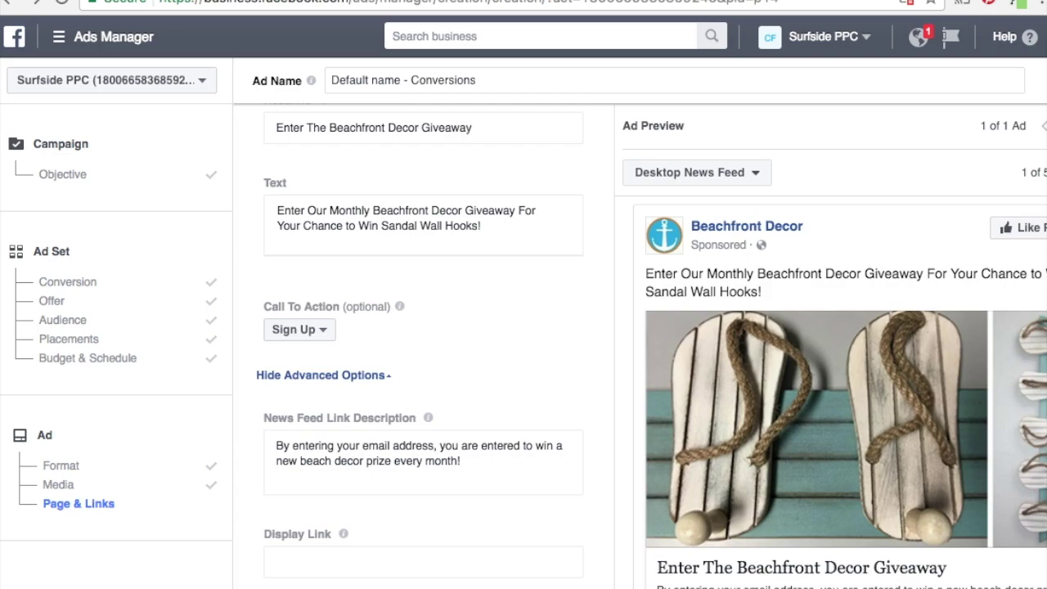
pyautogui.scroll(1, 420, 343)
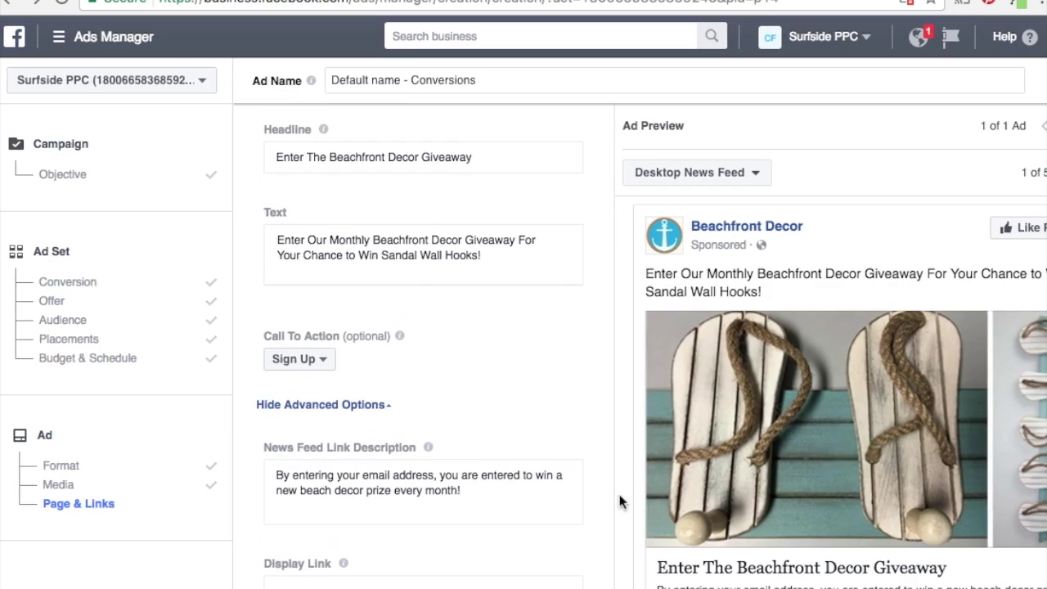
pyautogui.scroll(3, 646, 487)
pyautogui.click(733, 171)
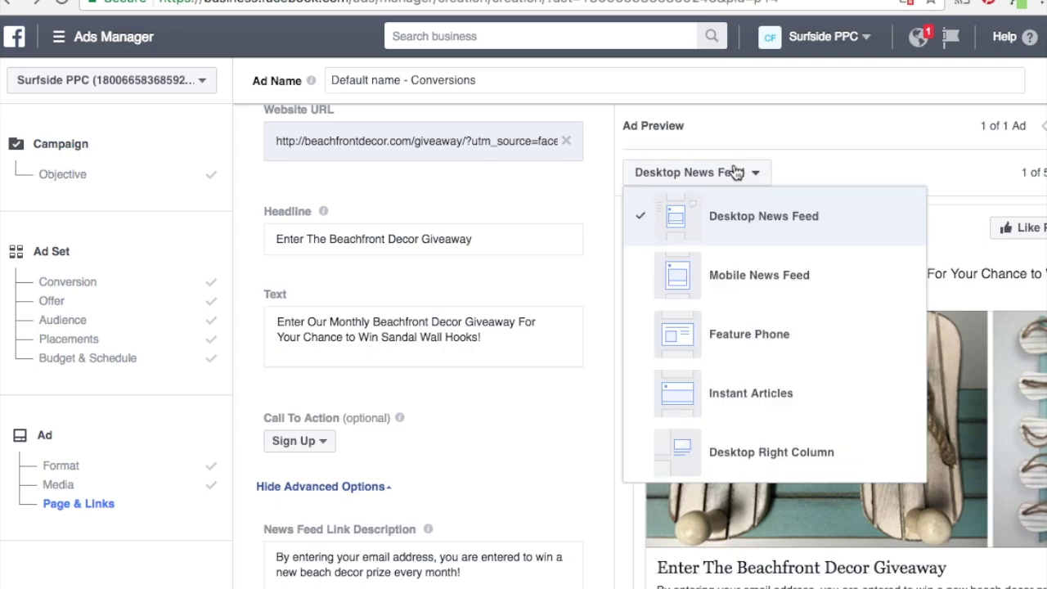
pyautogui.click(746, 274)
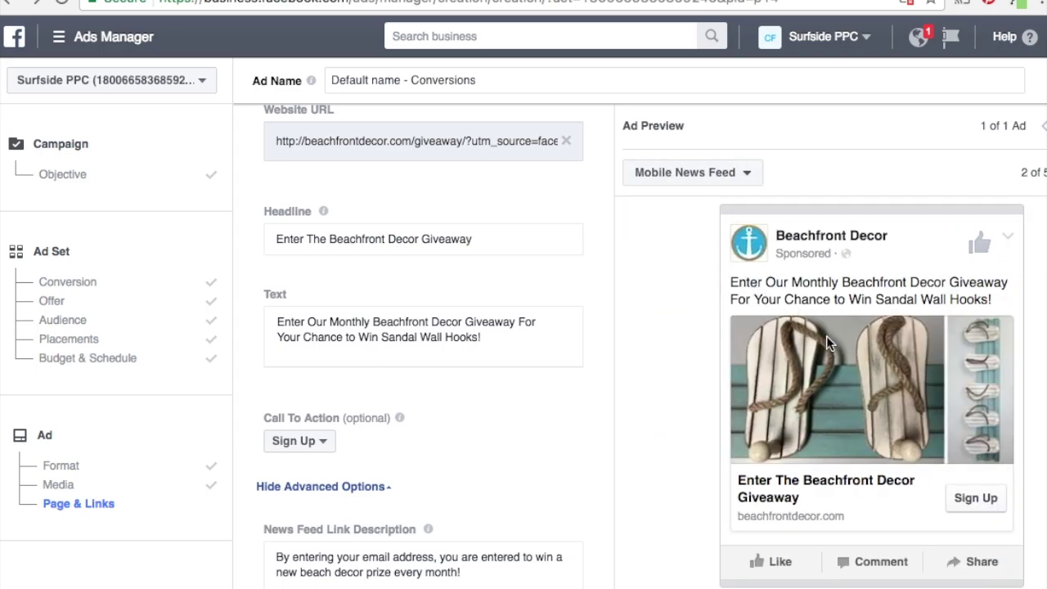
# Preview the ad in the Feature Phone layout, then return to the Desktop News Feed.
pyautogui.click(677, 172)
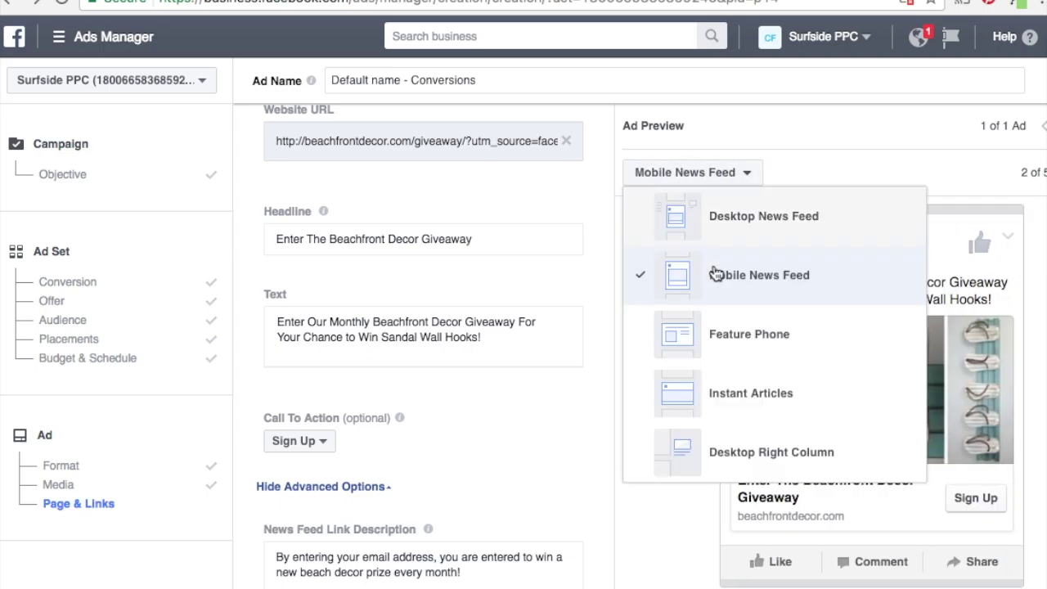
pyautogui.click(744, 333)
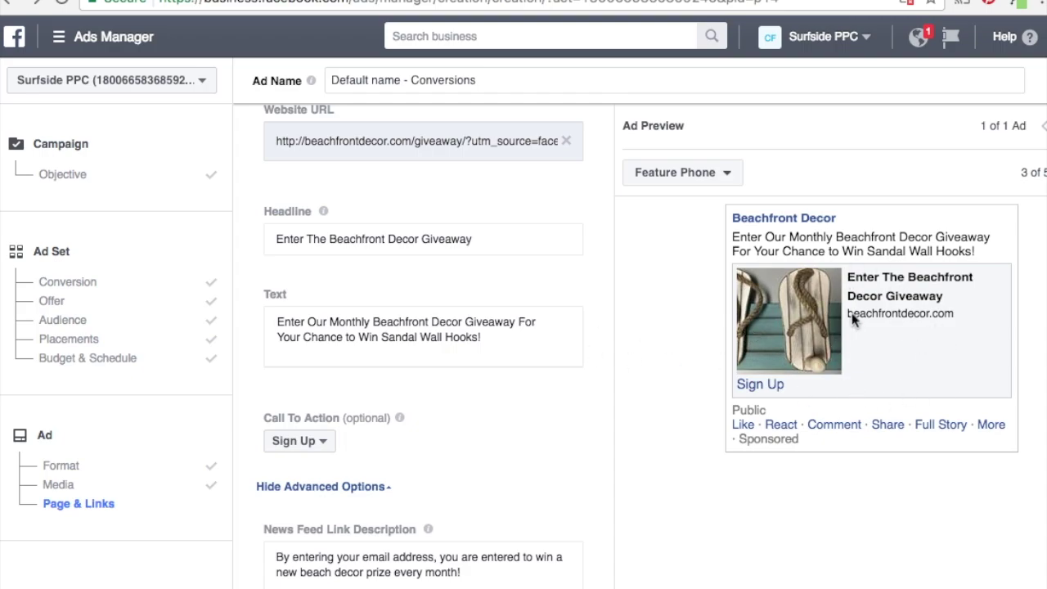
pyautogui.click(673, 182)
pyautogui.click(721, 200)
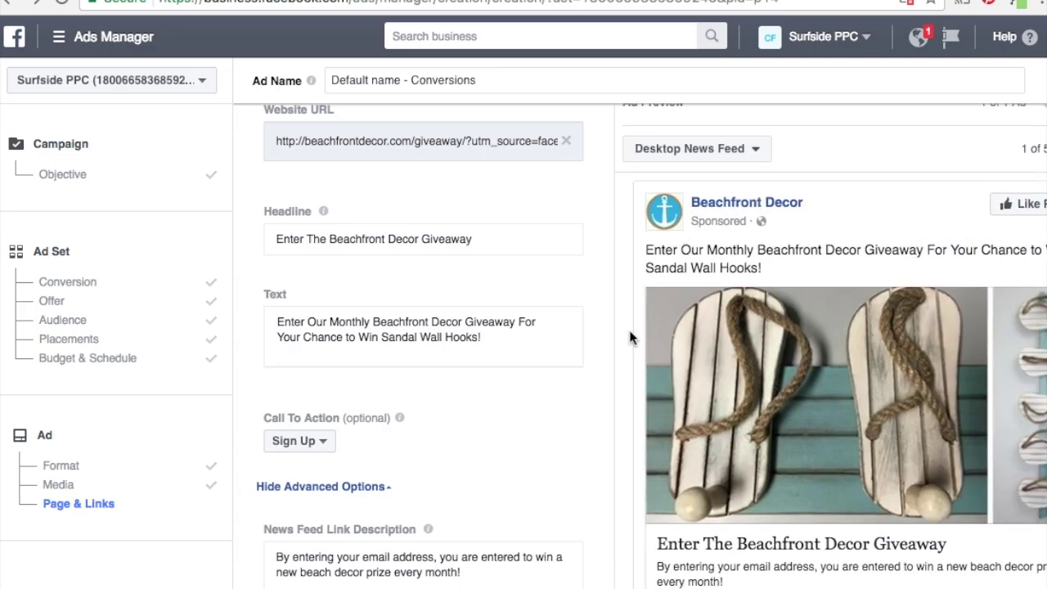
pyautogui.scroll(-5, 630, 338)
# Place the order for the Beach Decor giveaway ad from the bottom of the form.
pyautogui.scroll(-5, 630, 335)
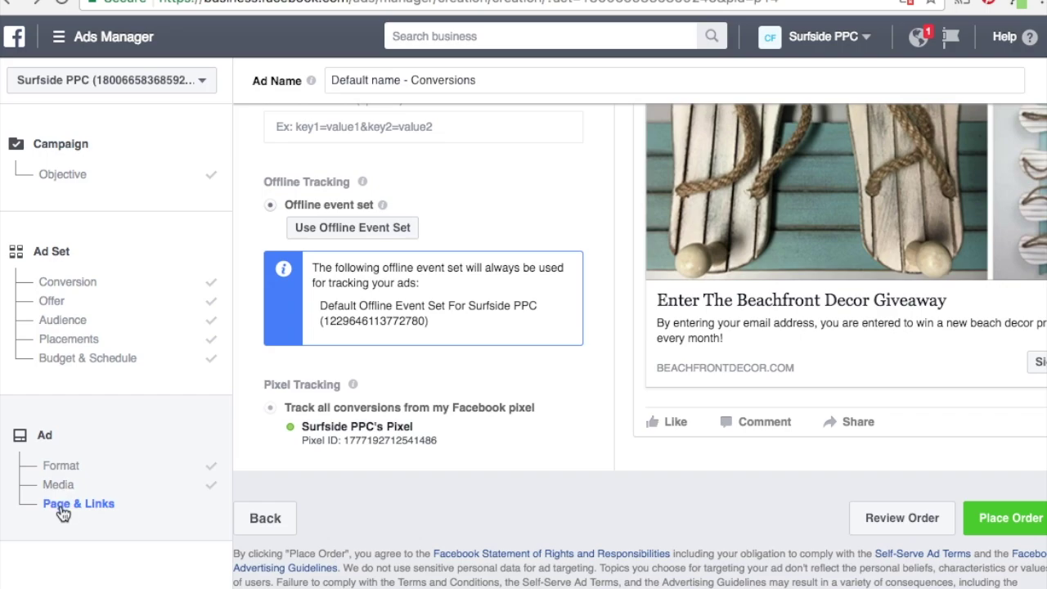
pyautogui.scroll(5, 504, 357)
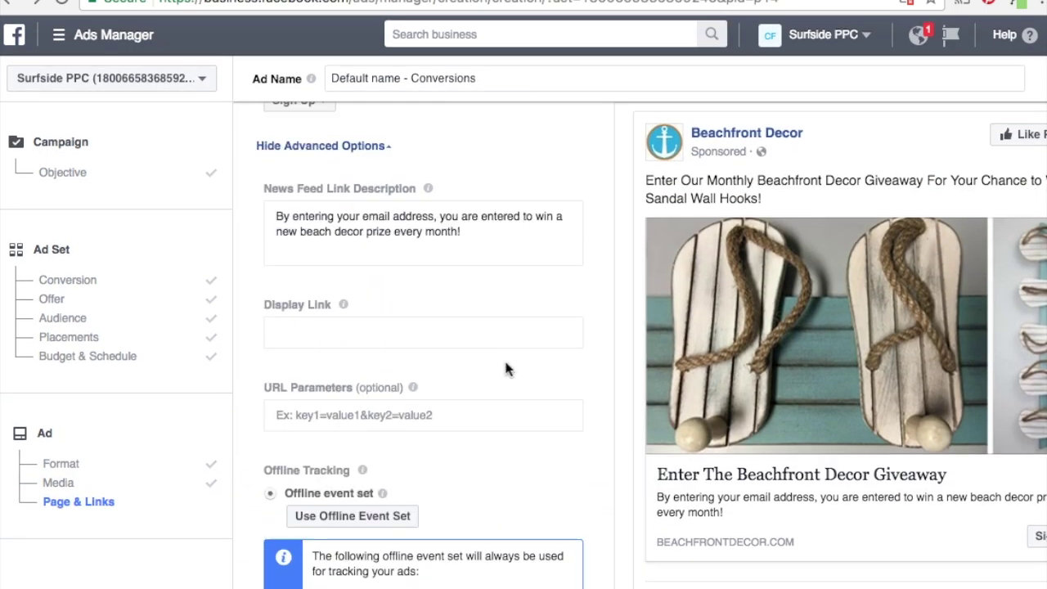
pyautogui.scroll(-3, 504, 358)
pyautogui.scroll(-1, 504, 357)
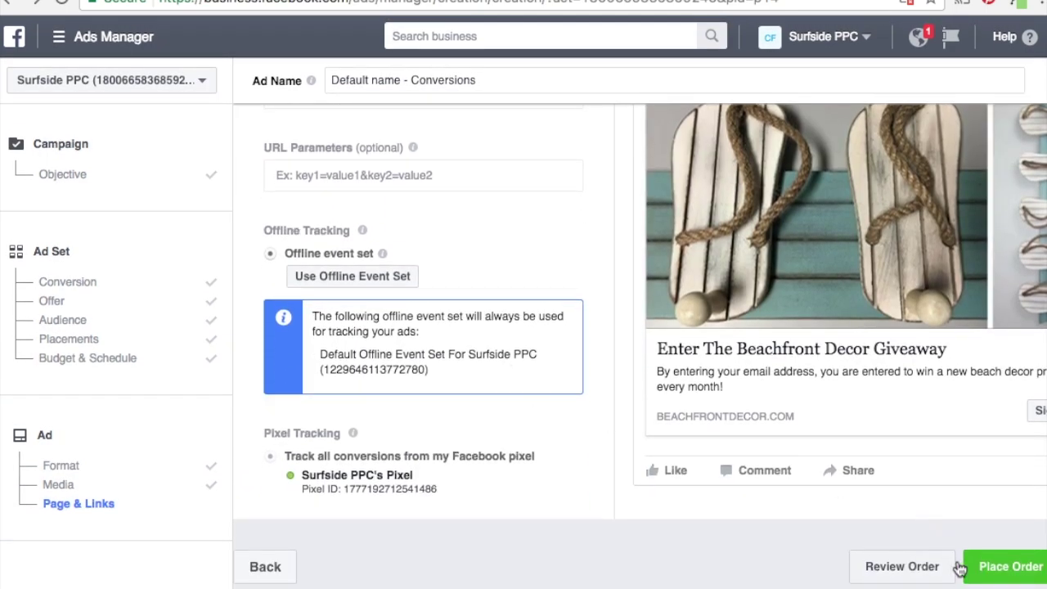
pyautogui.click(986, 565)
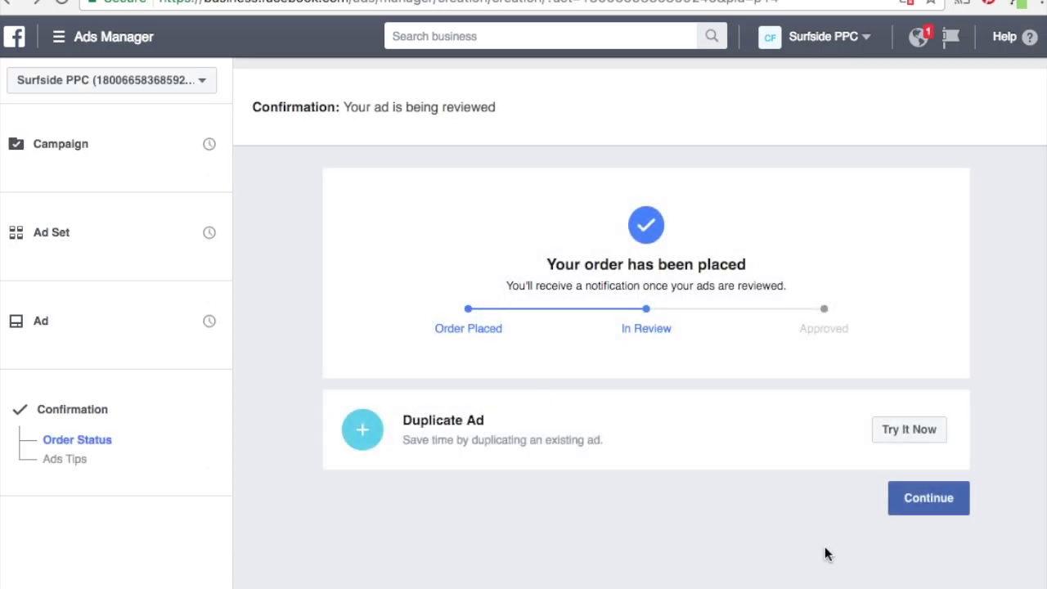
# Check the Beach Decor ad set, pending review at $20.00 daily, then return to the Conversions campaign.
pyautogui.click(947, 495)
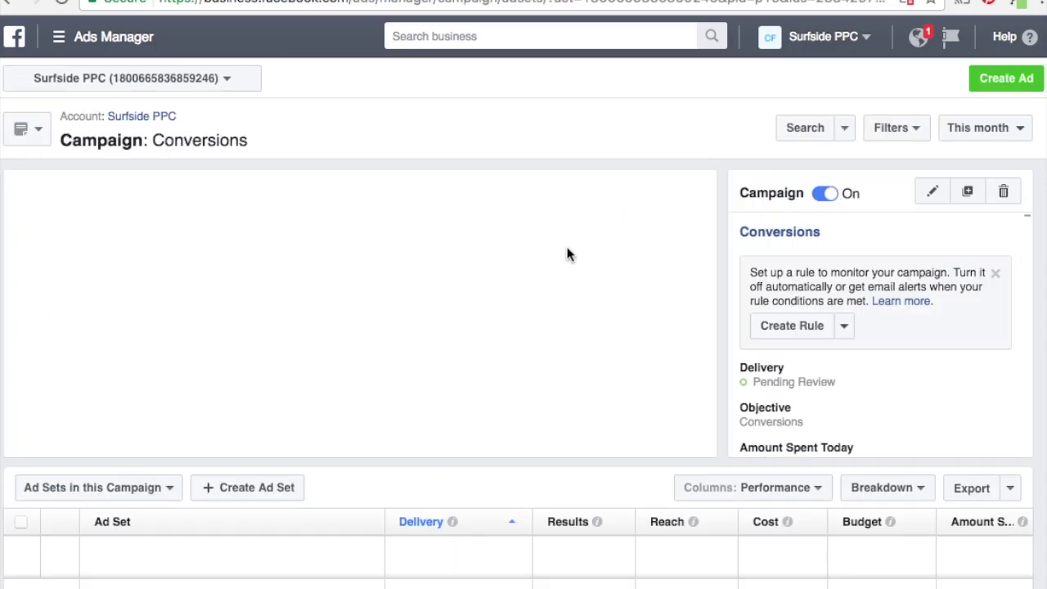
pyautogui.scroll(-3, 697, 331)
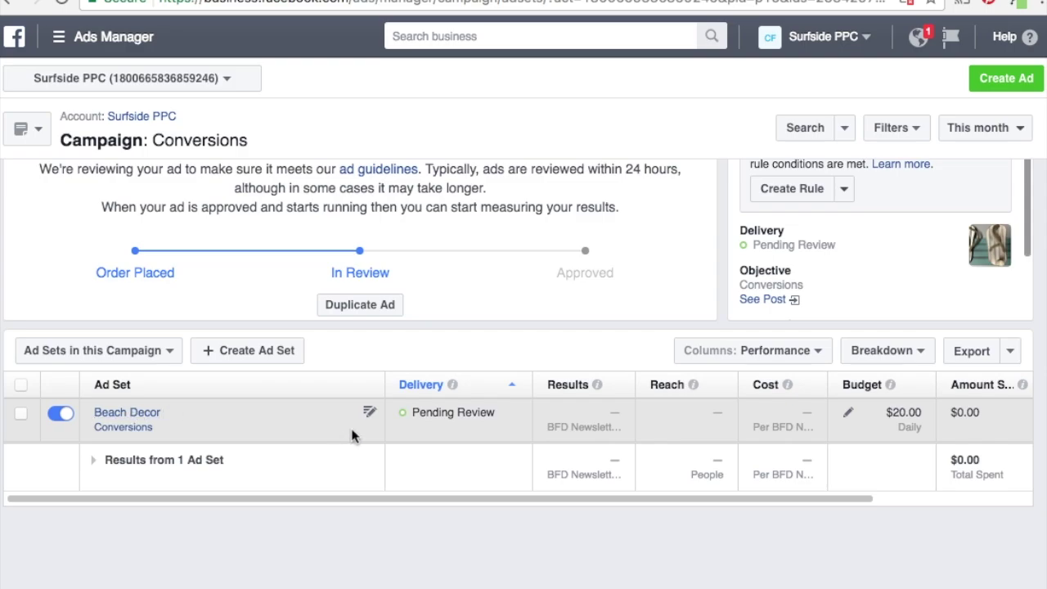
pyautogui.click(123, 414)
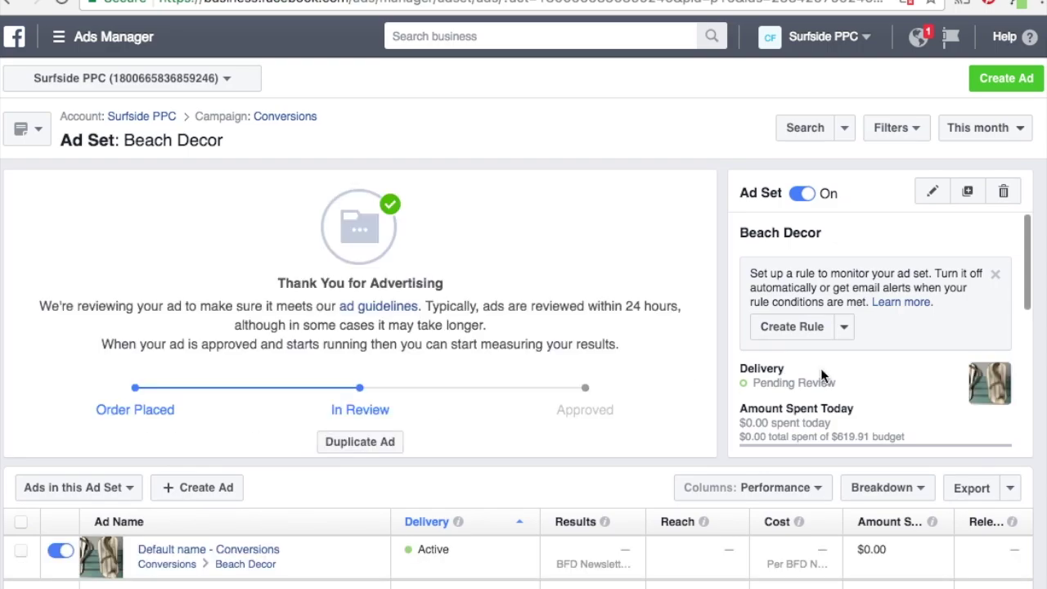
pyautogui.scroll(-3, 822, 371)
pyautogui.scroll(-5, 822, 375)
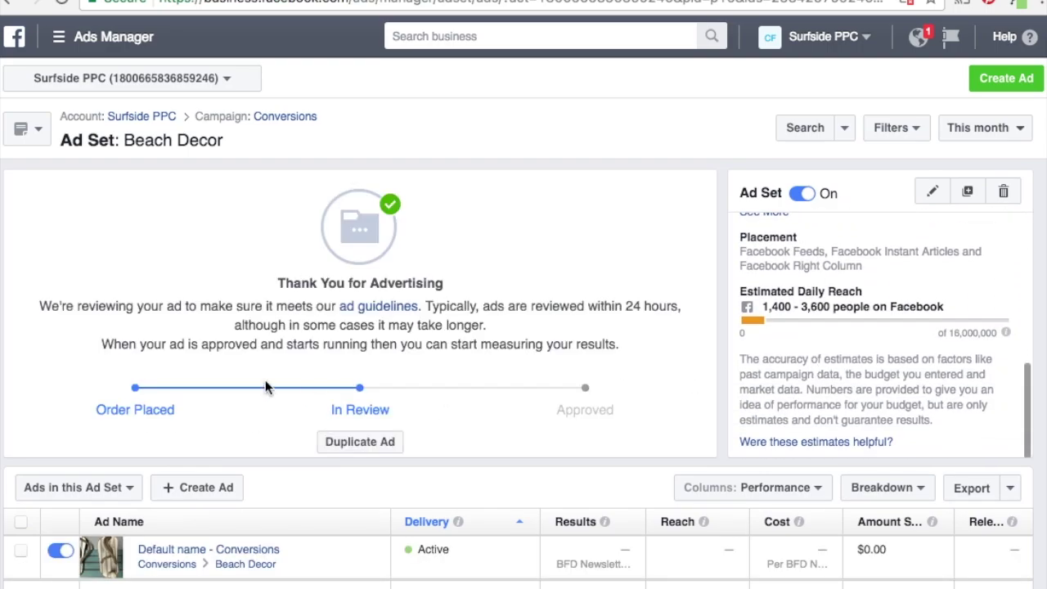
pyautogui.click(286, 117)
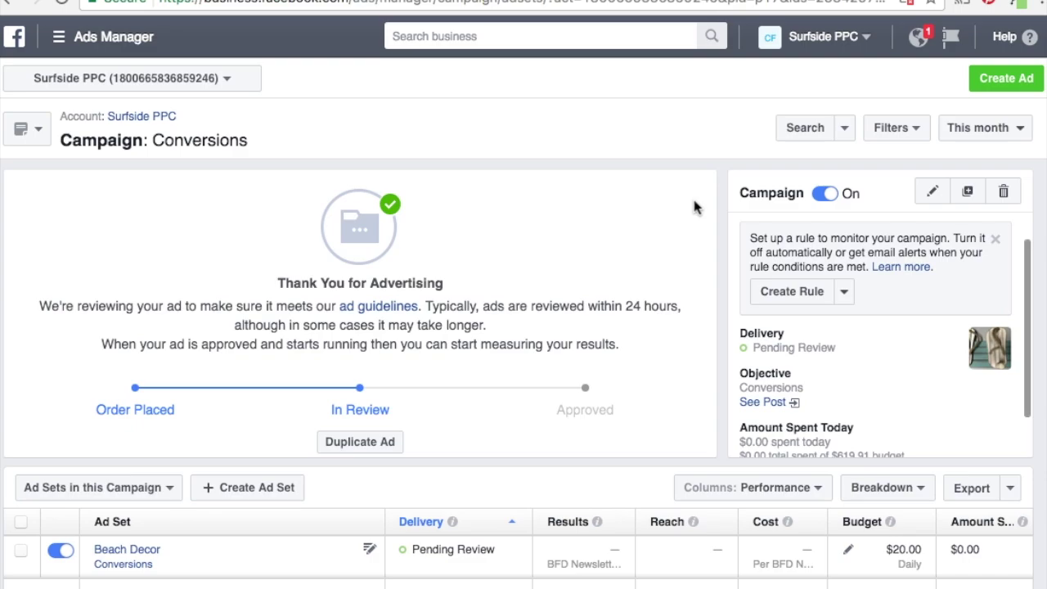
# Scroll down the Conversions campaign page toward the ad's link.
pyautogui.scroll(-2, 938, 393)
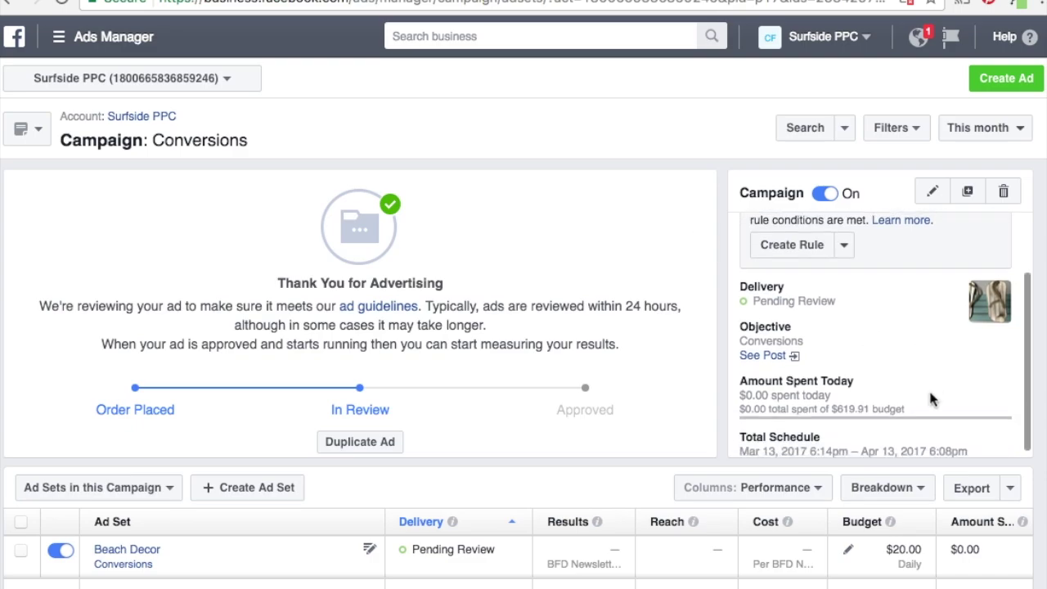